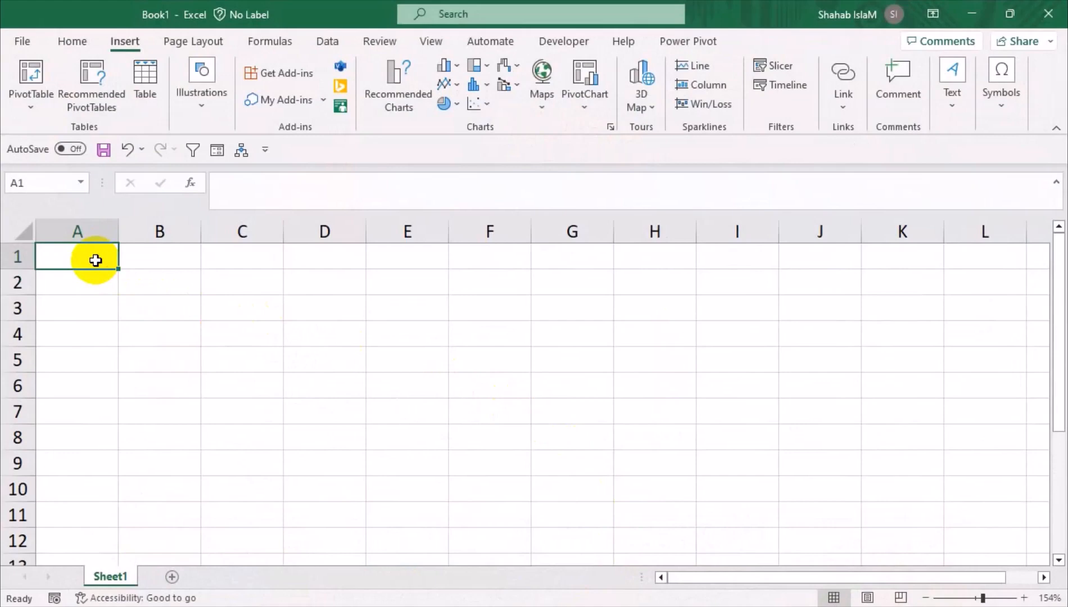
Enter the headers Sn, Emp Name and Nic across A1:C1
type("S")
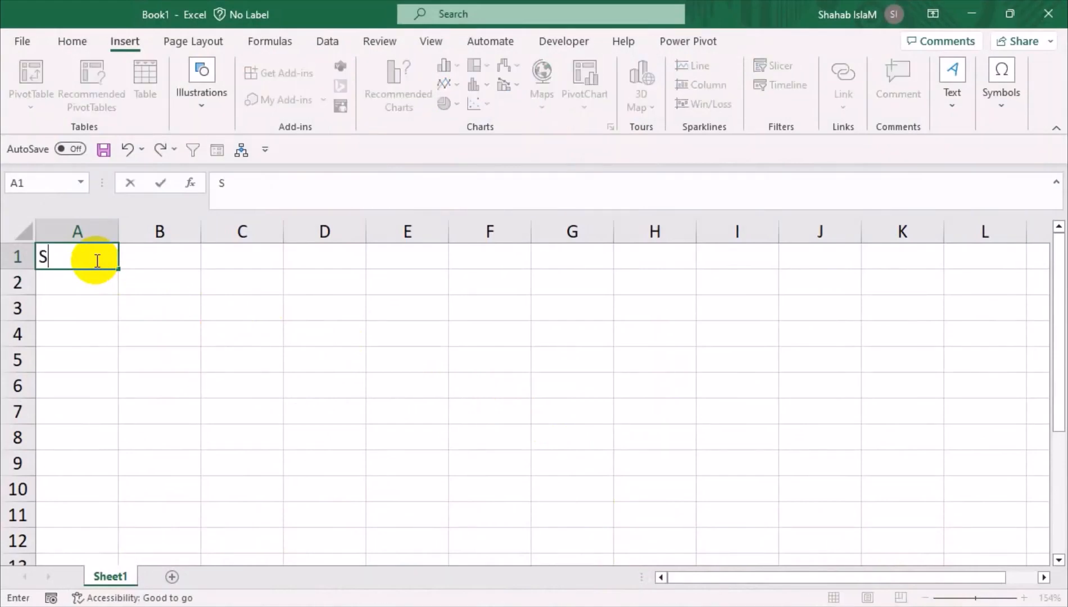
type("qn")
key("BackSpace")
key("BackSpace")
type("nq")
key("BackSpace")
key("Tab")
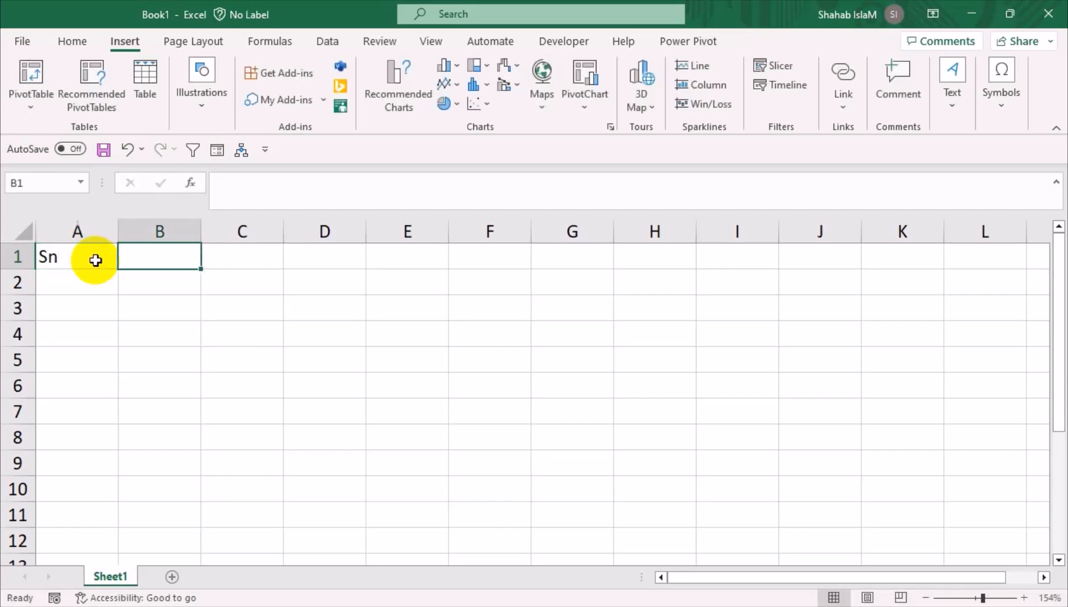
type("E")
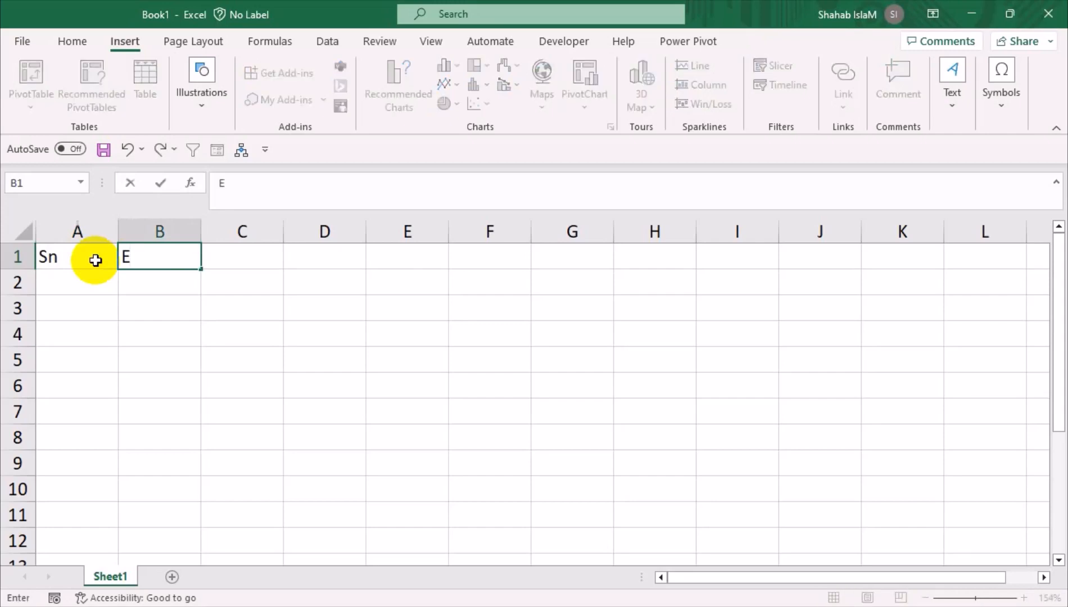
type("mp Name")
key("Tab")
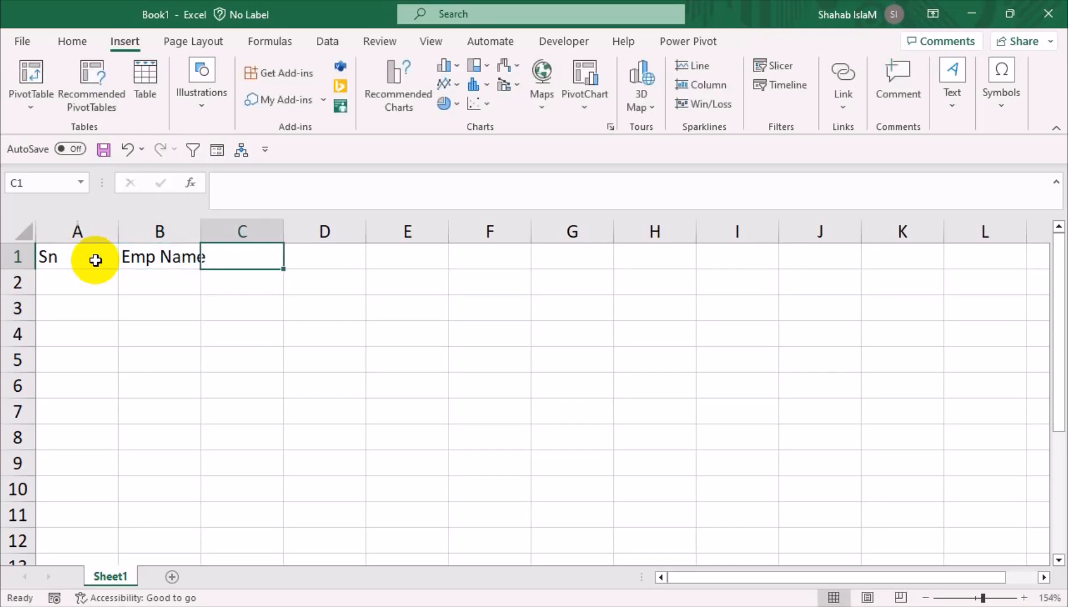
type("Nic")
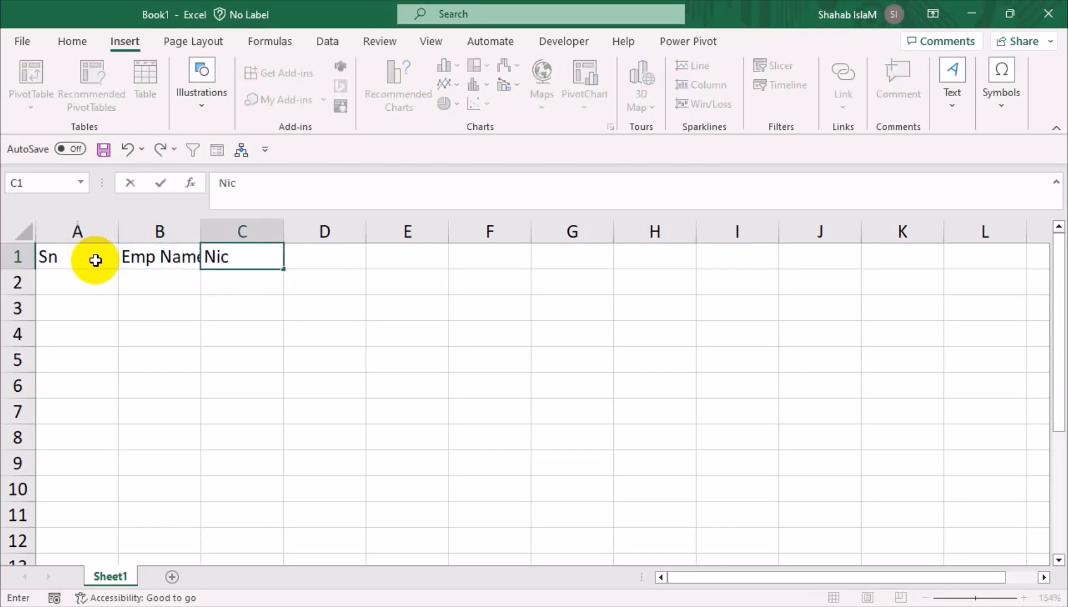
key("Tab")
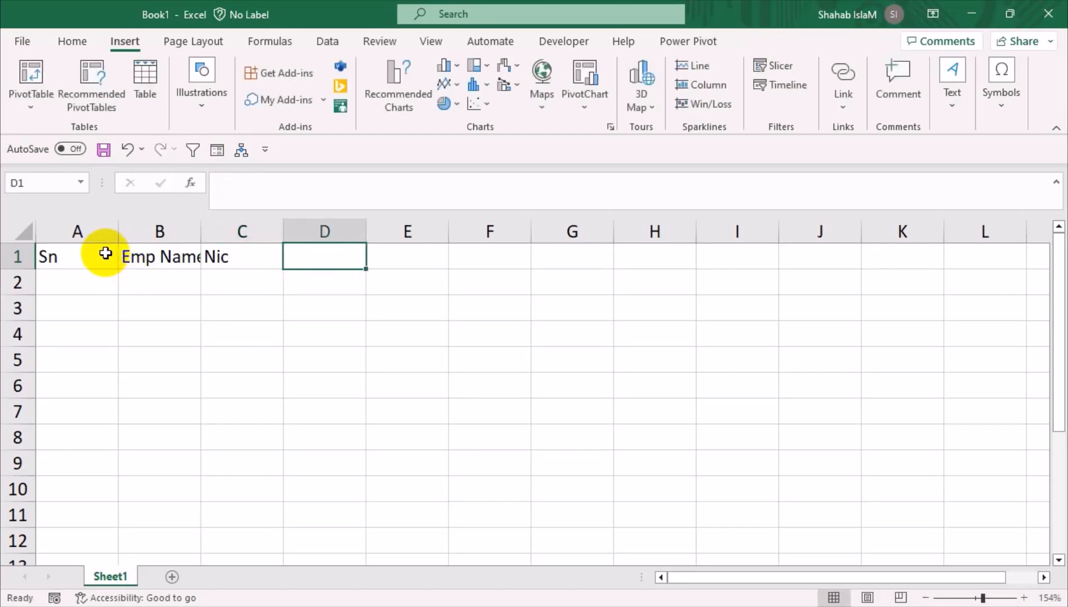
Widen column B so the Emp Name header fits, leaving column A unchanged
left_click(105, 254)
left_click_drag(118, 232, 79, 232)
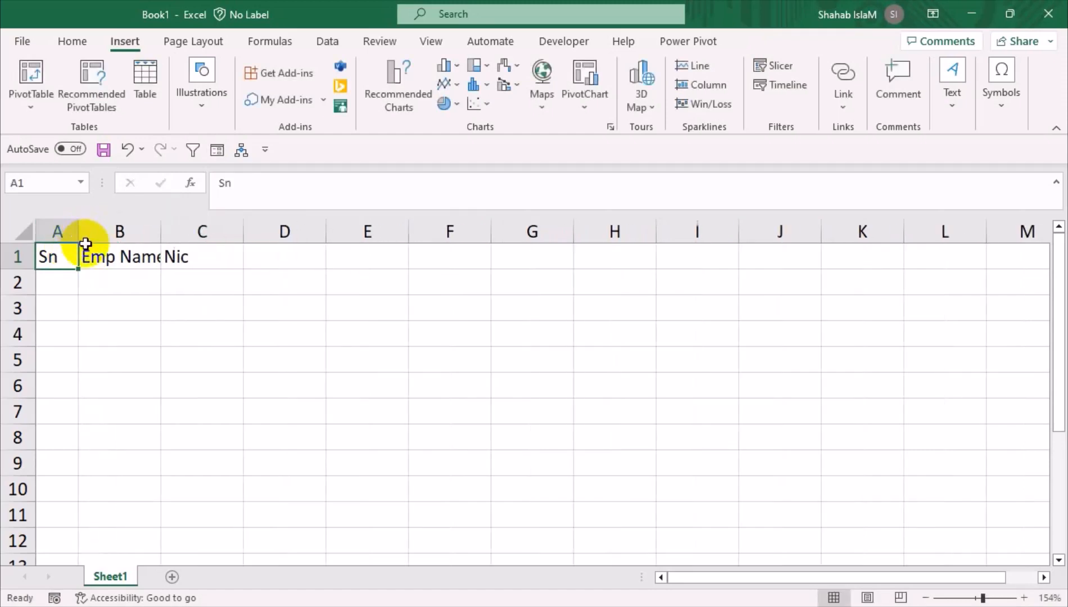
key("ctrl+z")
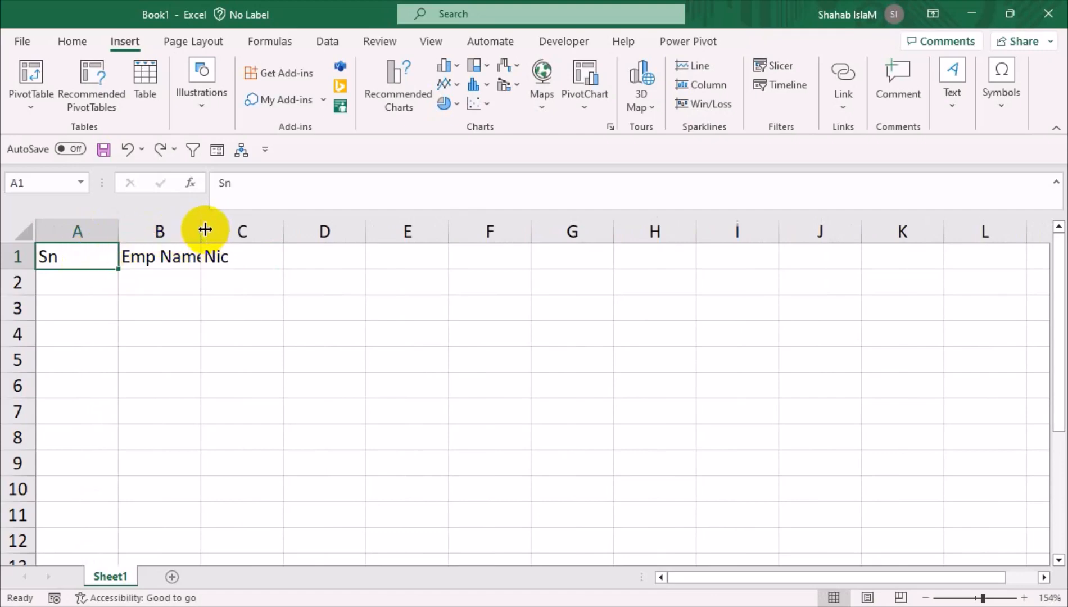
left_click_drag(200, 226, 210, 249)
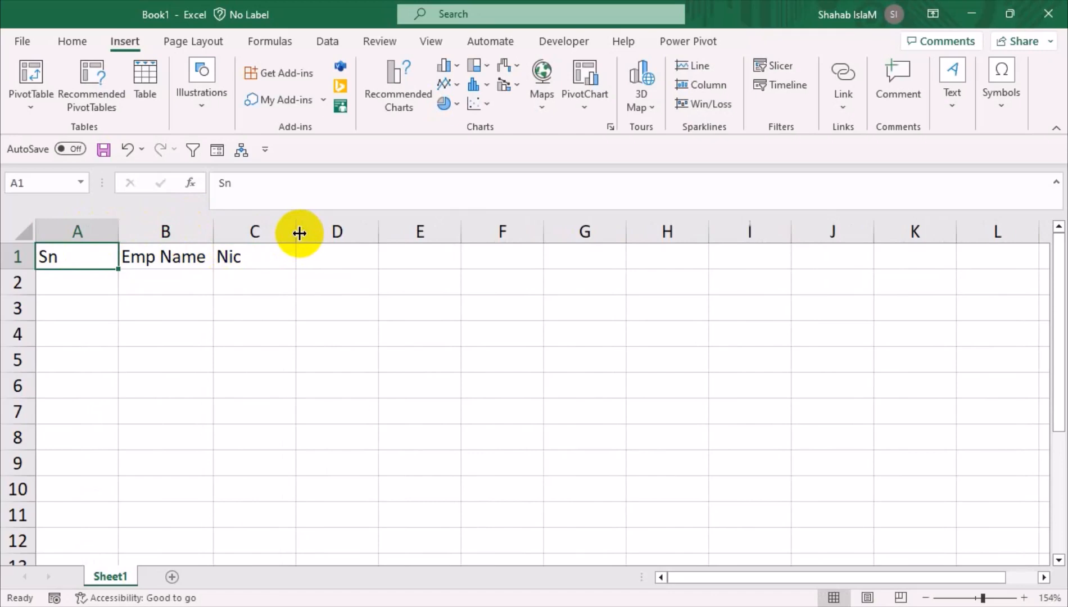
left_click(272, 279)
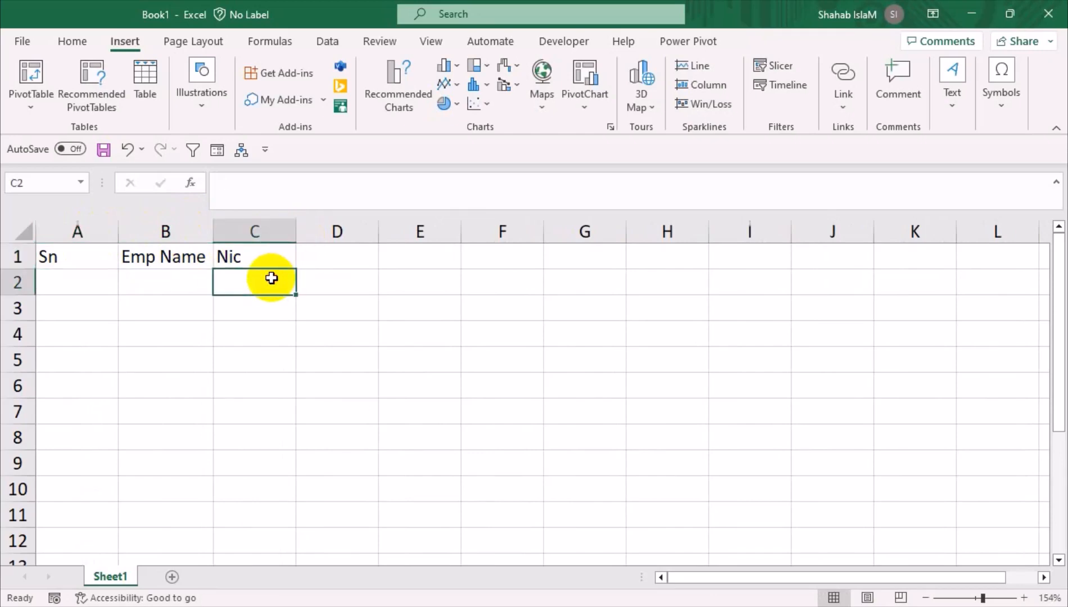
Enter a sample NIC number in C2 under the Nic header
type("1011")
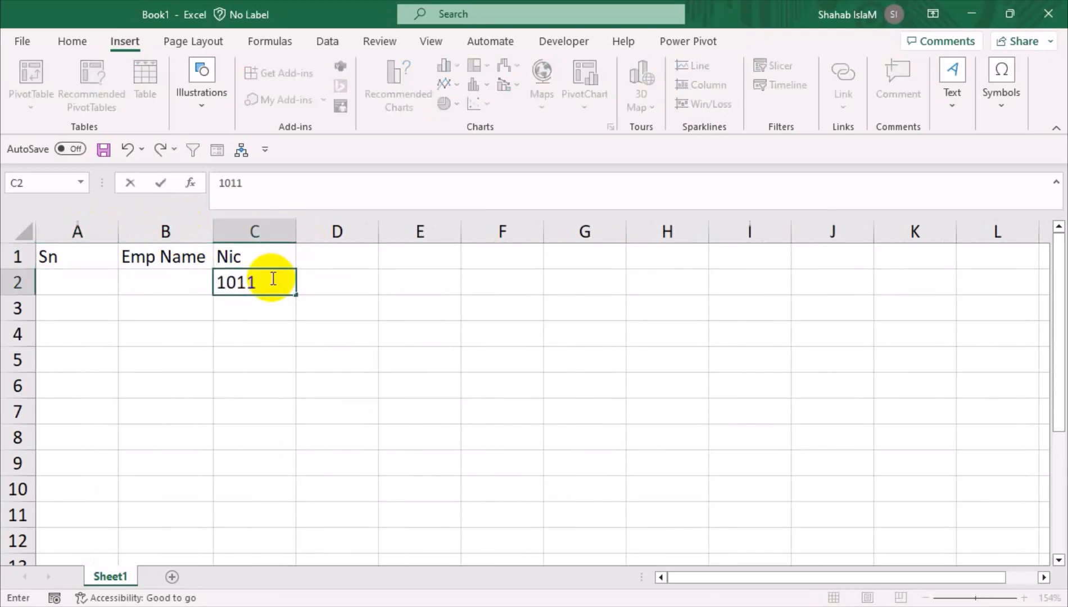
key("BackSpace")
key("BackSpace")
key("BackSpace")
key("BackSpace")
type("42101+9")
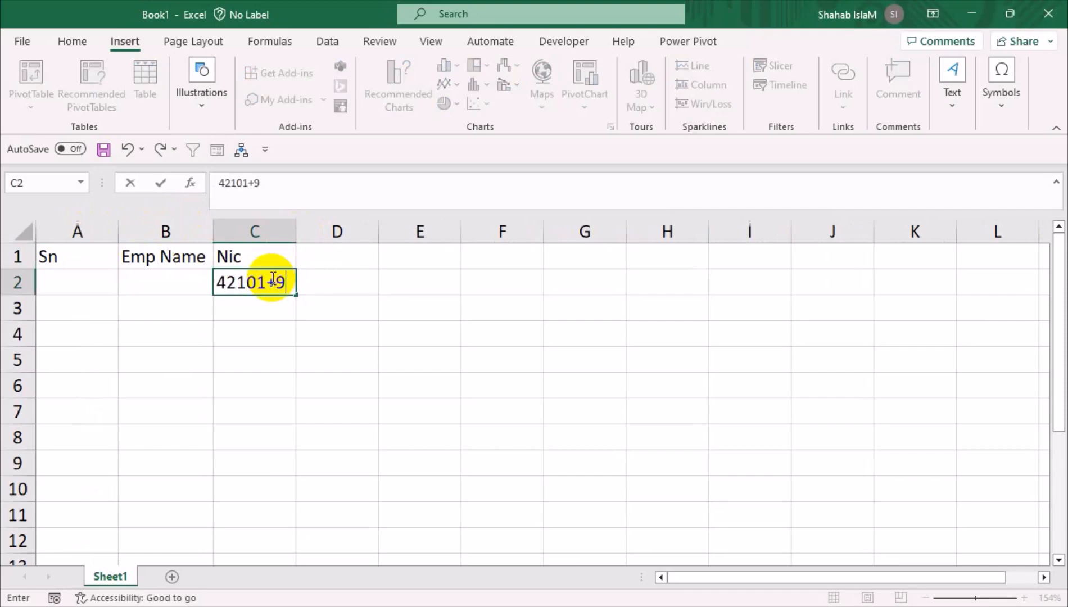
key("BackSpace")
key("BackSpace")
type("-9685423121")
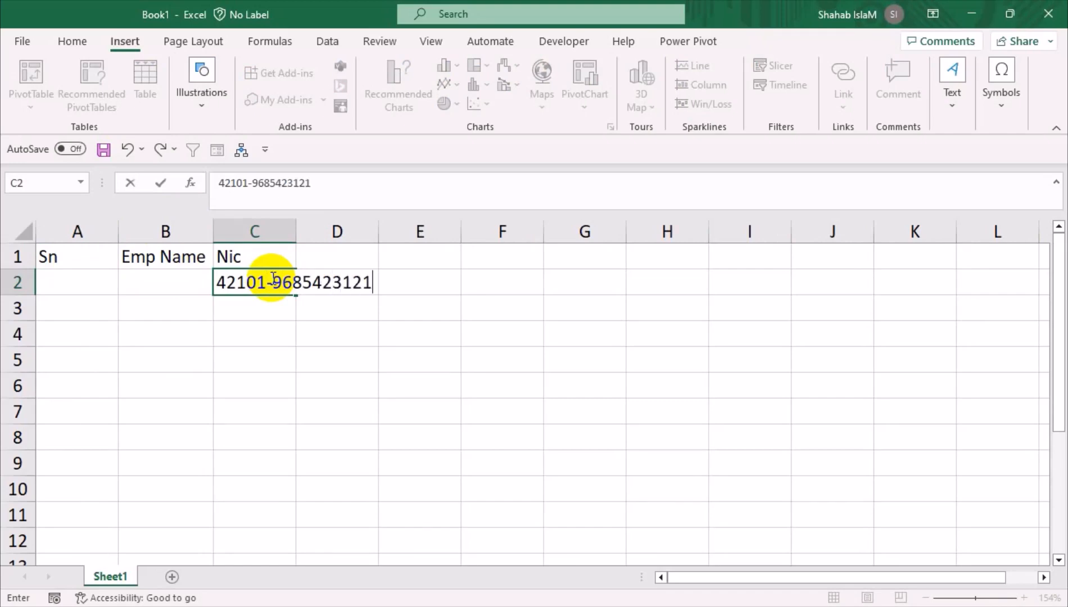
key("Return")
left_click(272, 278)
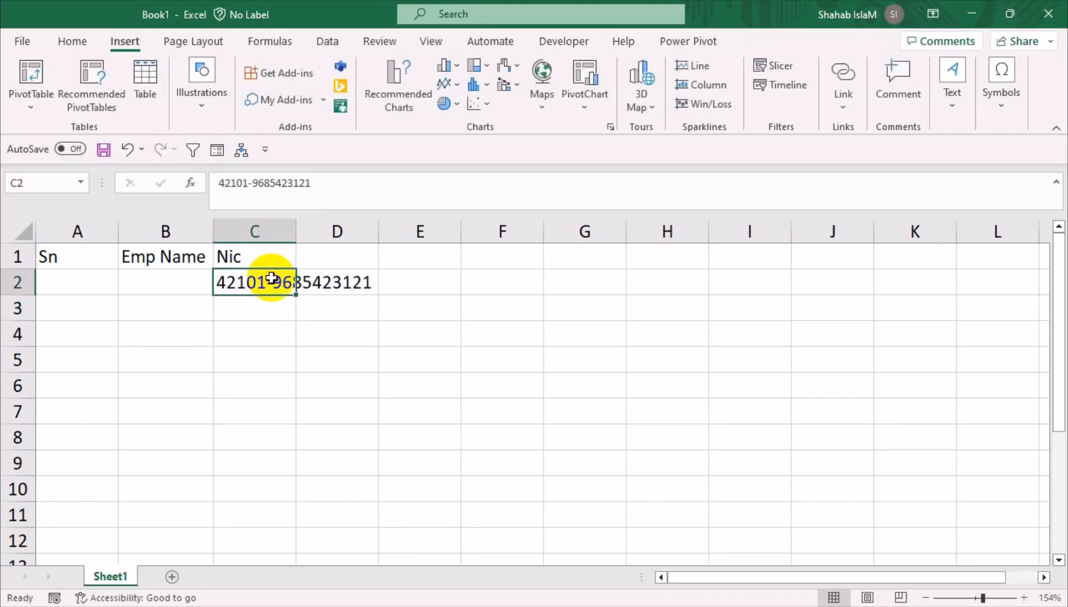
double_click(289, 227)
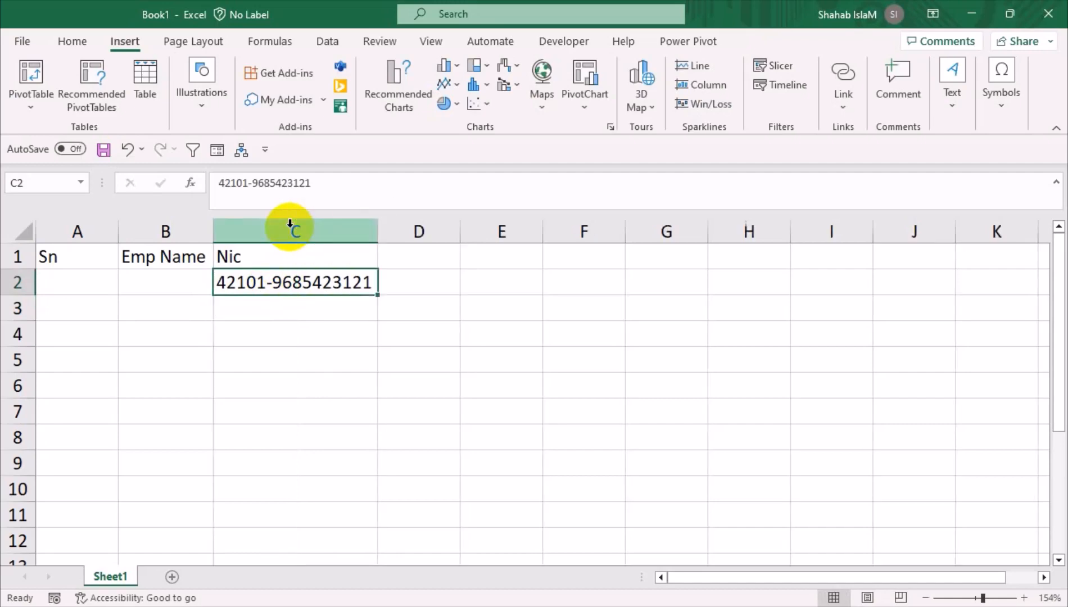
key("ctrl+z")
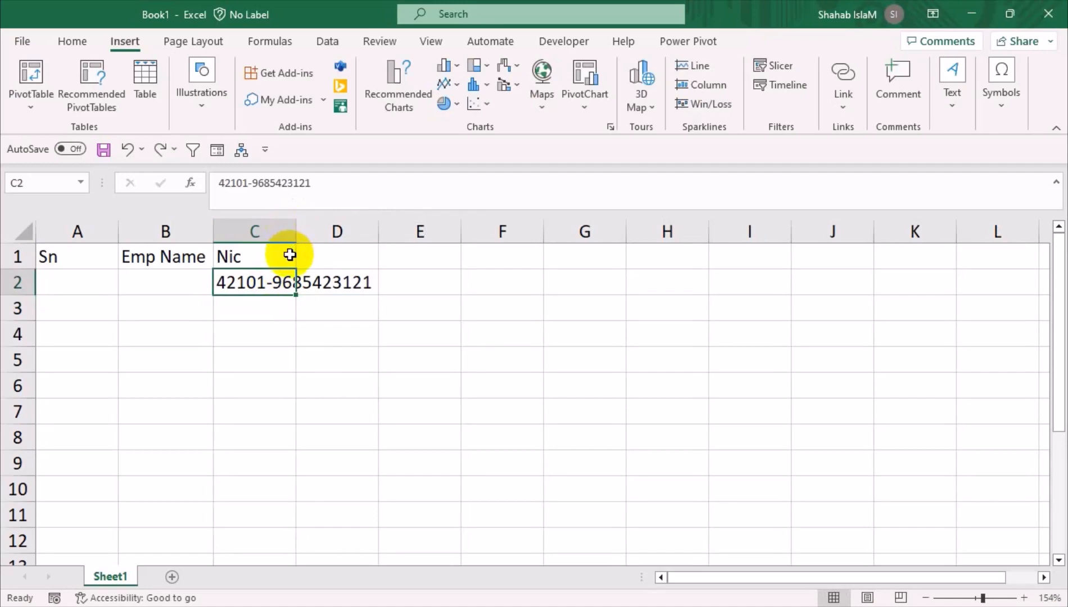
Number the first two data rows 1 and 2 in A2 and A3
left_click(82, 280)
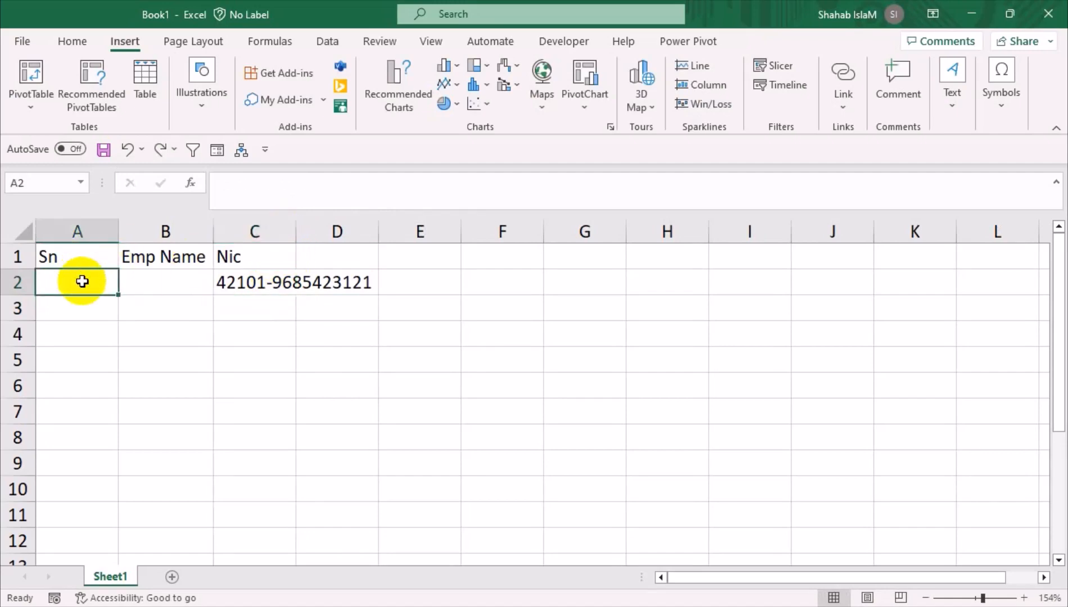
type("1")
key("Tab")
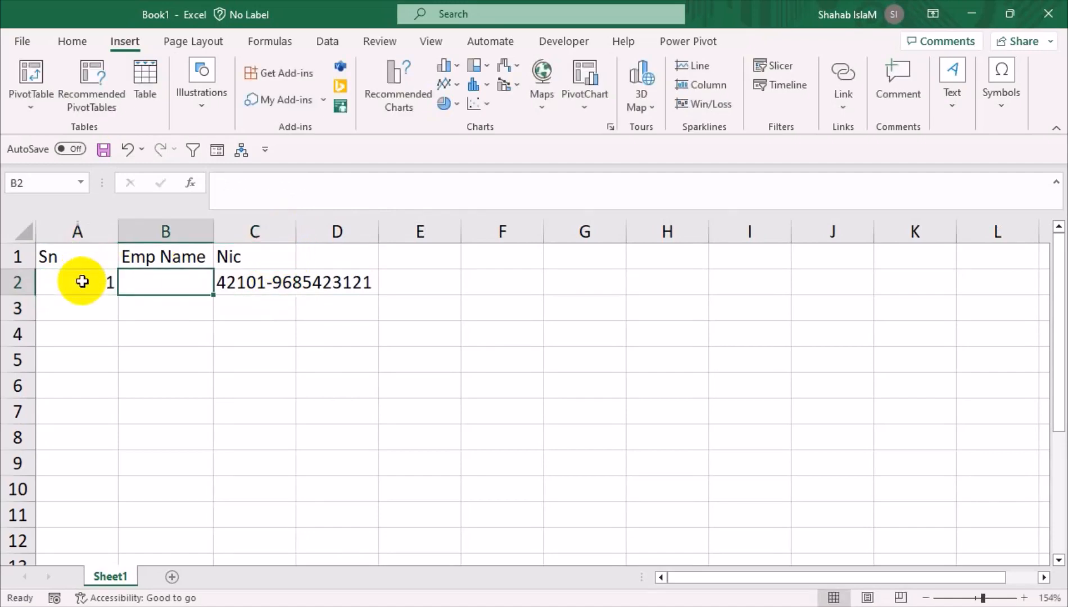
key("Tab")
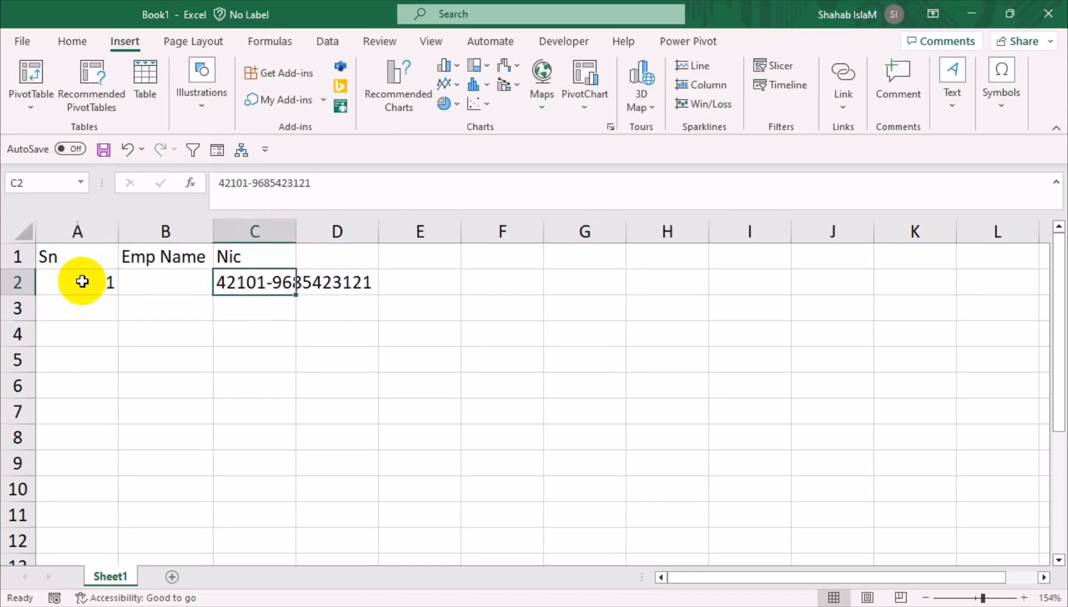
key("Return")
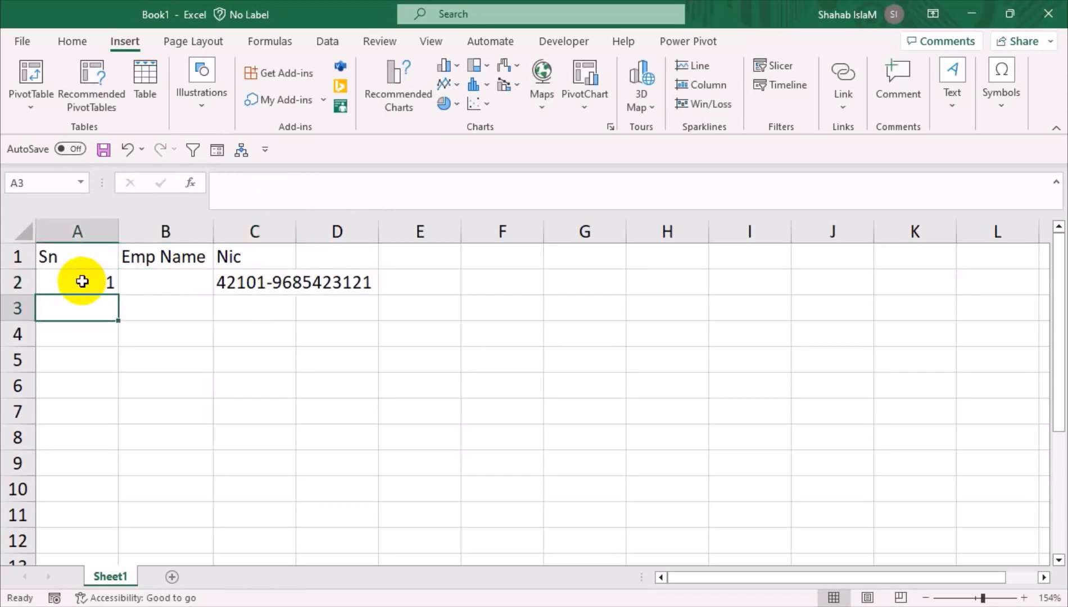
type("2")
key("Tab")
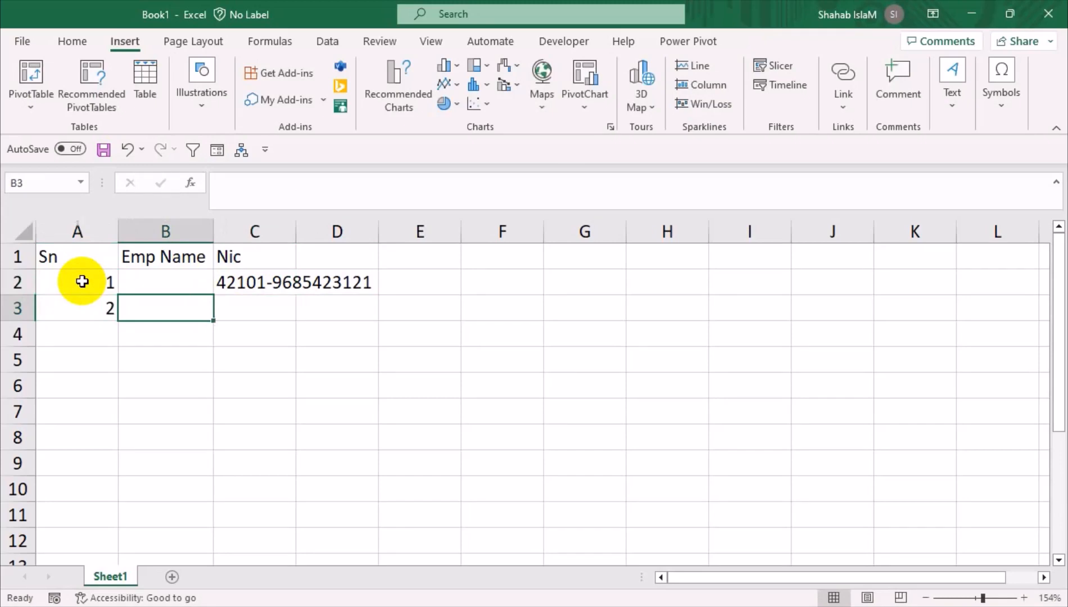
key("Tab")
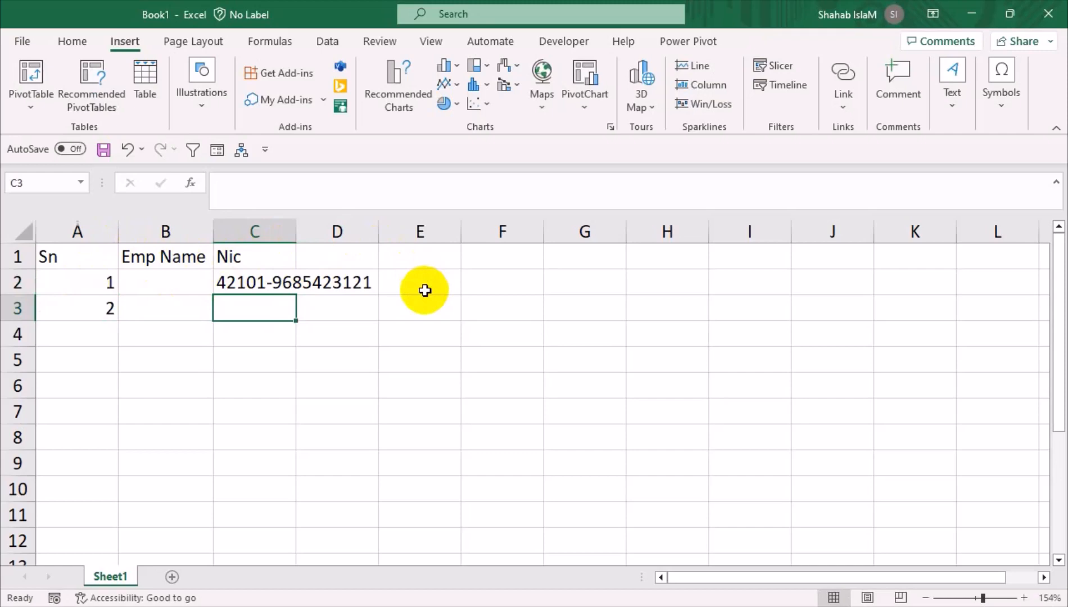
AutoFit column C so the full NIC number in C2 is visible
left_click_drag(81, 277, 268, 309)
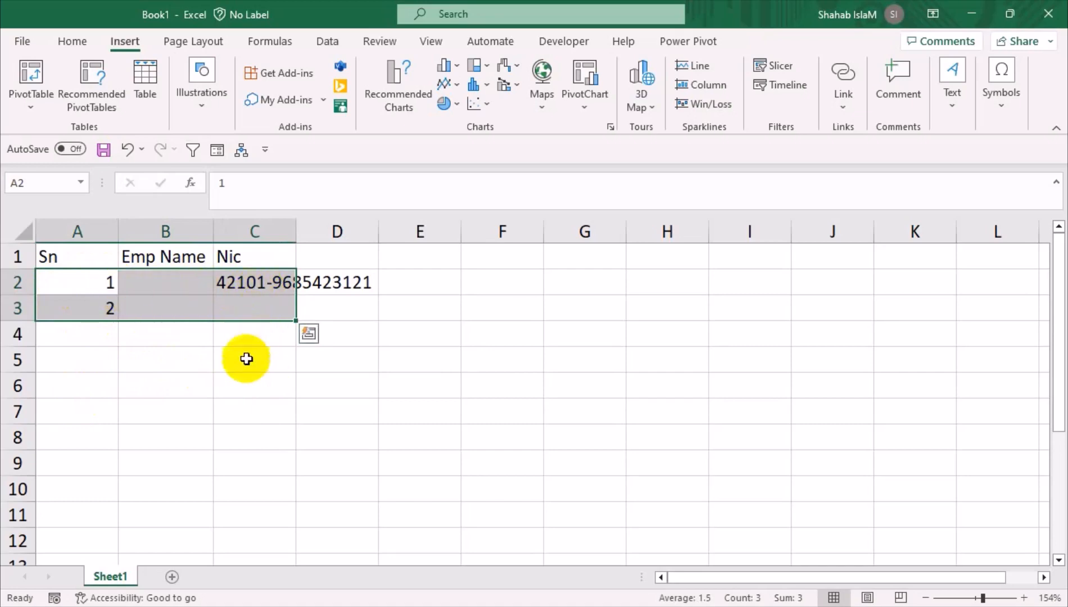
left_click(287, 284)
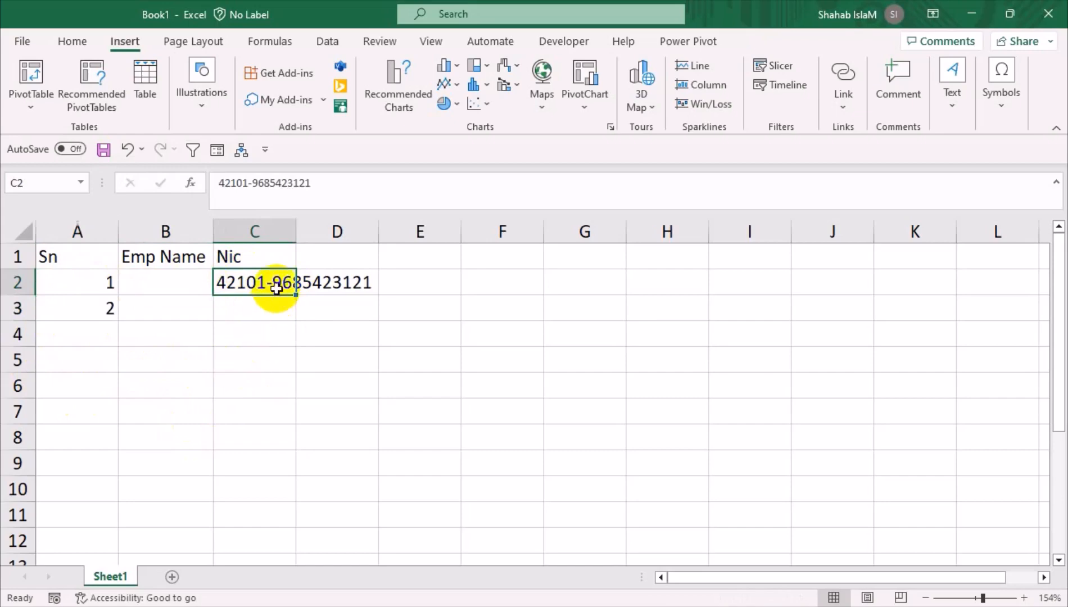
left_click_drag(296, 241, 299, 240)
double_click(299, 241)
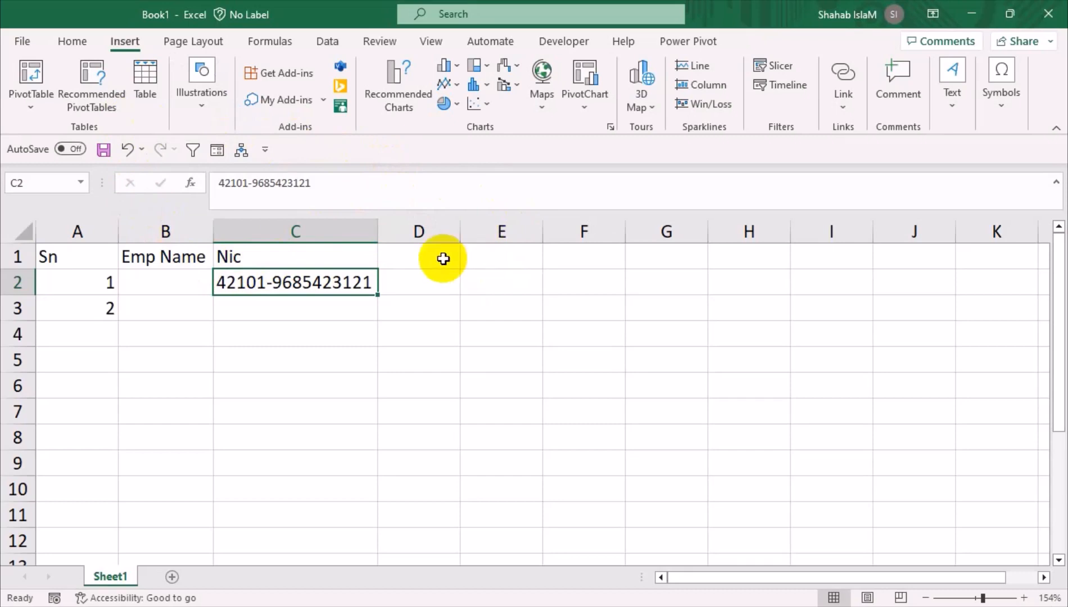
left_click(162, 231)
Insert a new column before Emp Name and give it the header 'Account #' in B1
right_click(163, 232)
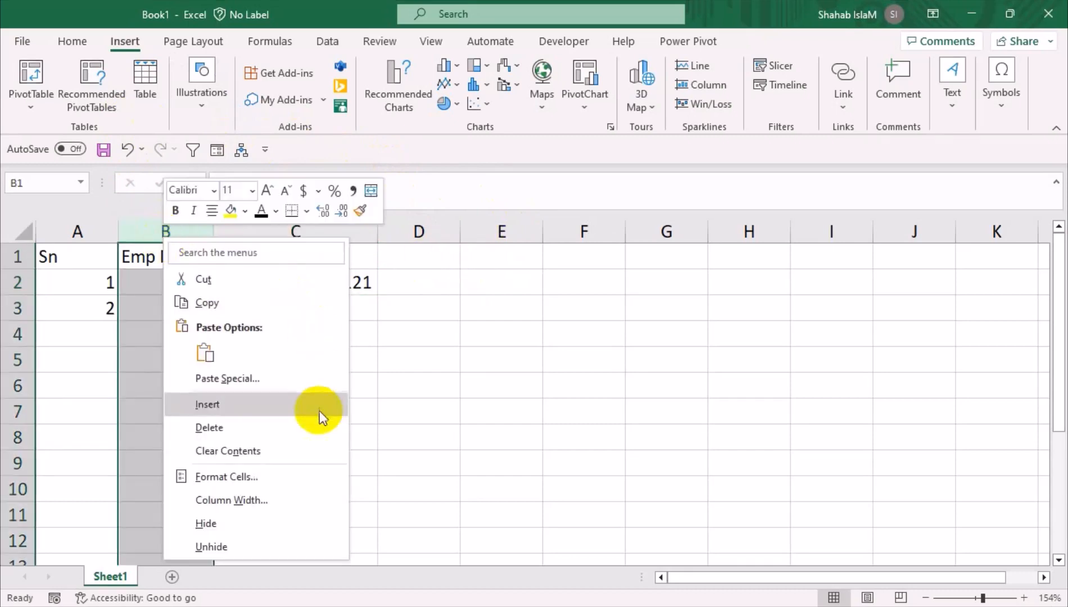
left_click(234, 411)
left_click(174, 257)
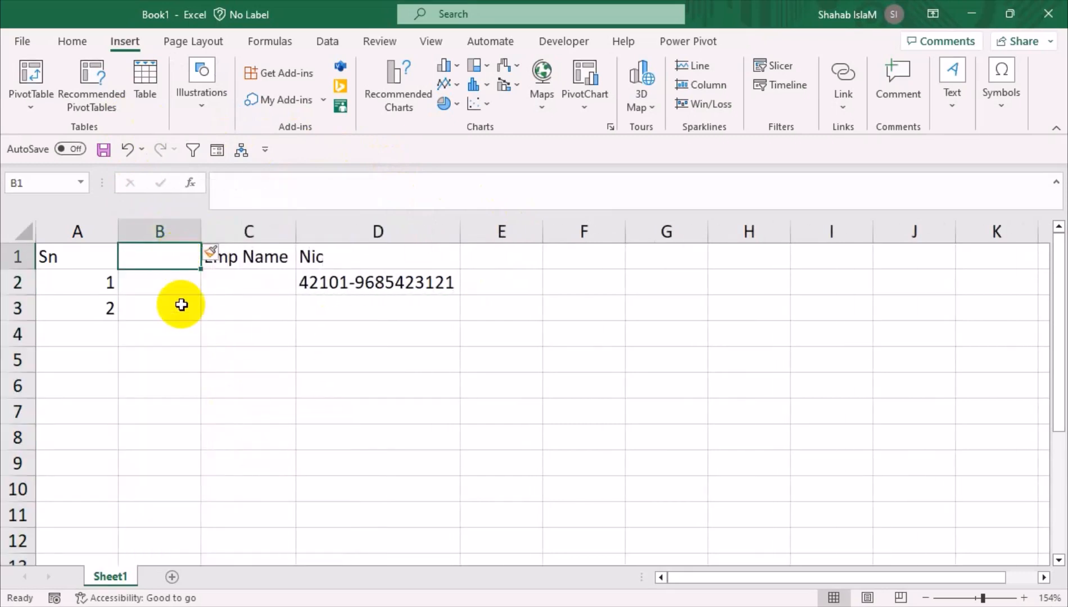
key("ctrl+a")
type("cc")
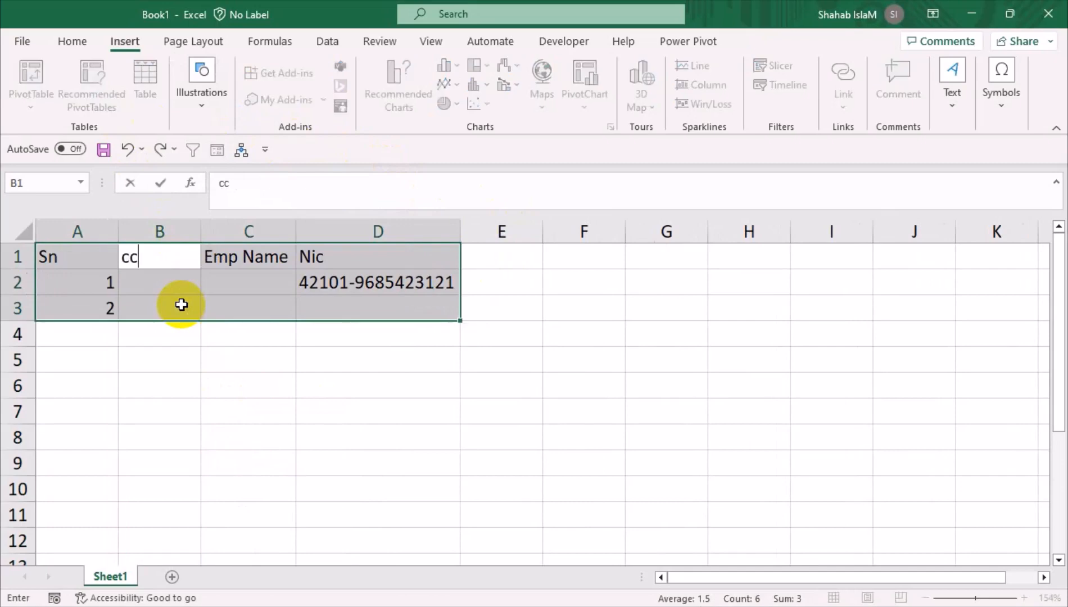
key("BackSpace")
key("BackSpace")
key("Return")
key("Up")
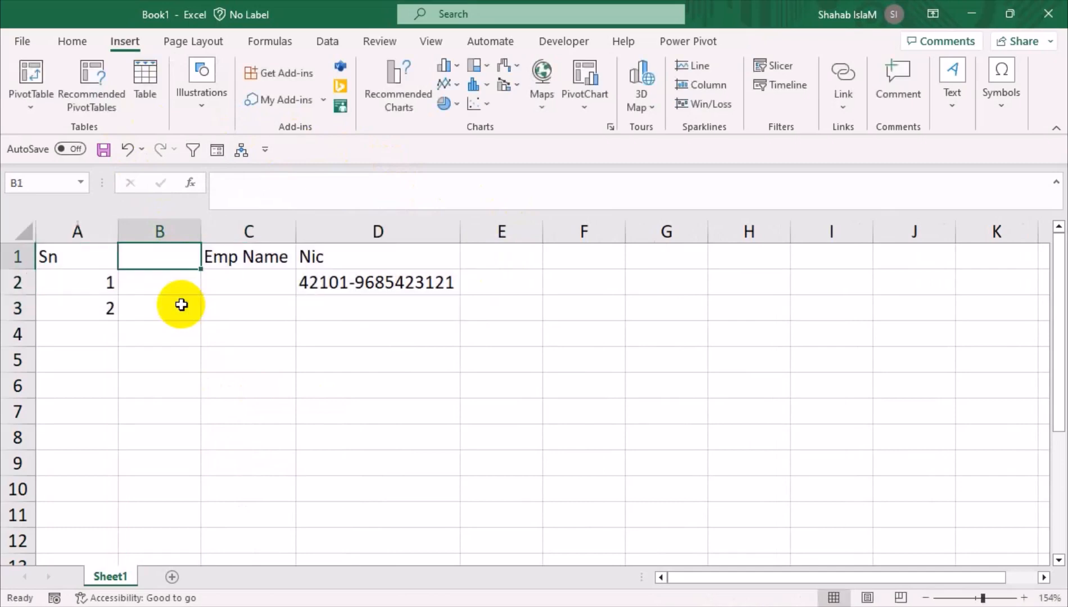
type("Acco")
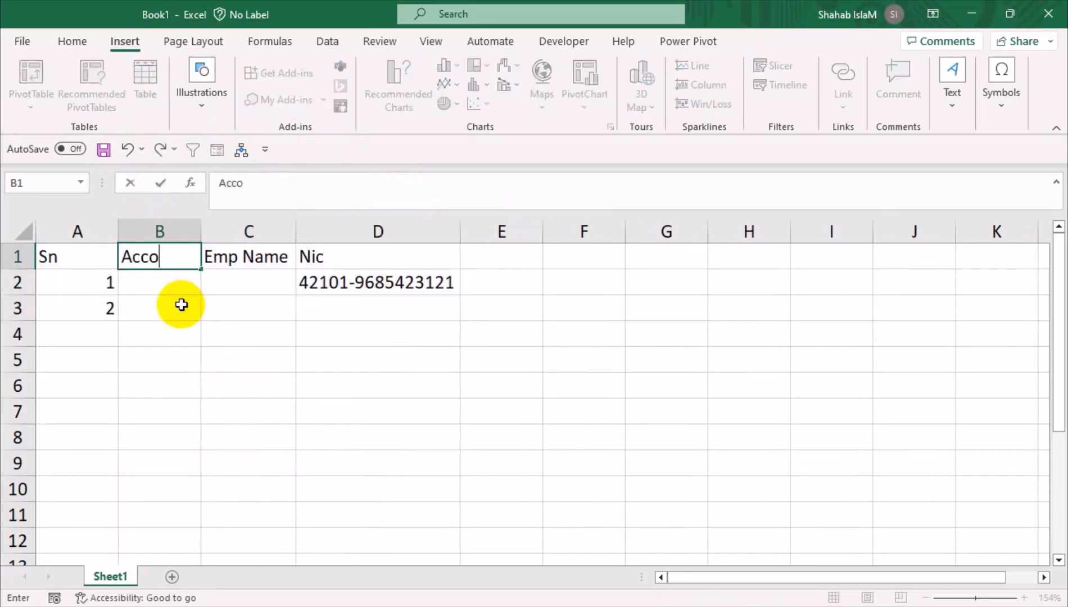
type("unt #")
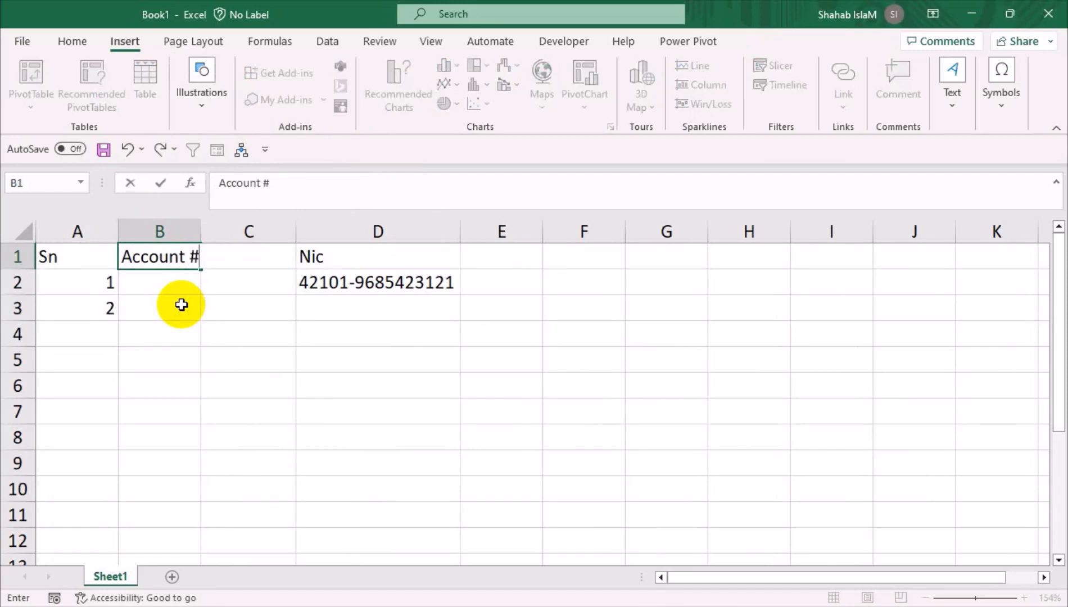
key("Return")
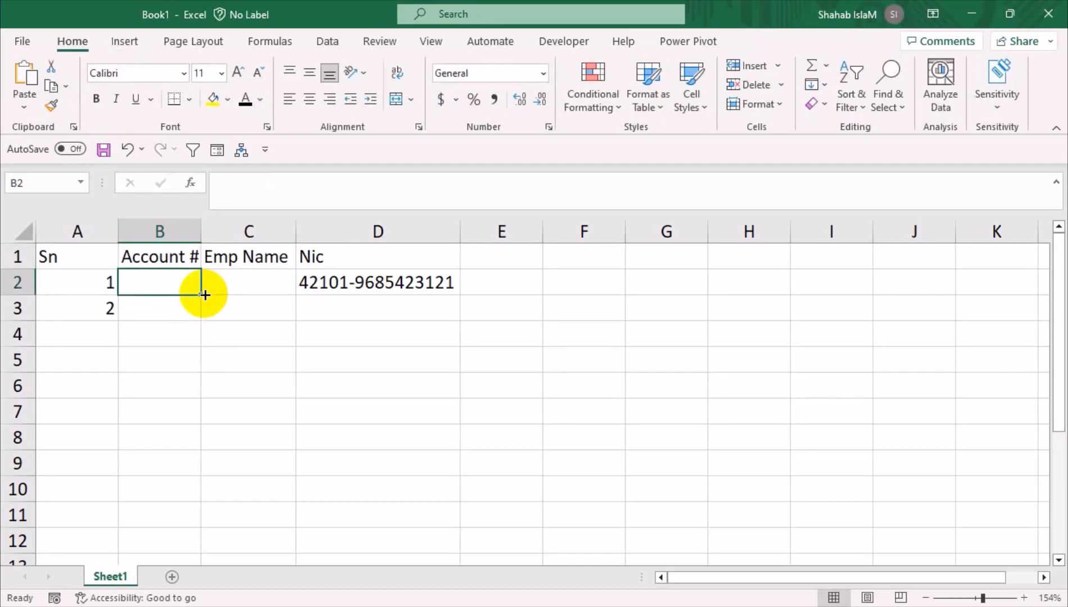
type("653")
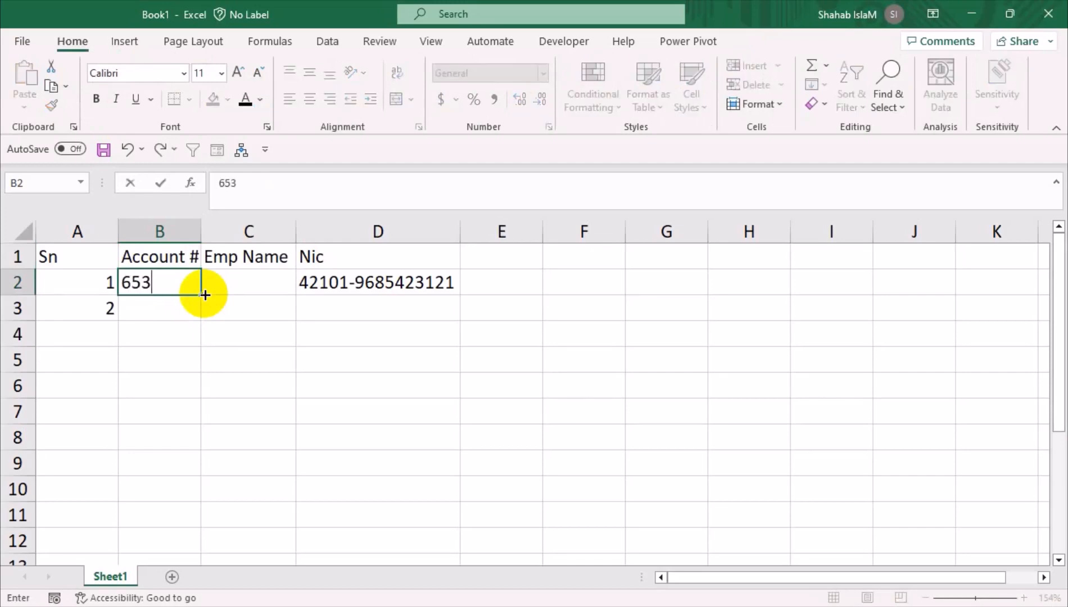
key("Return")
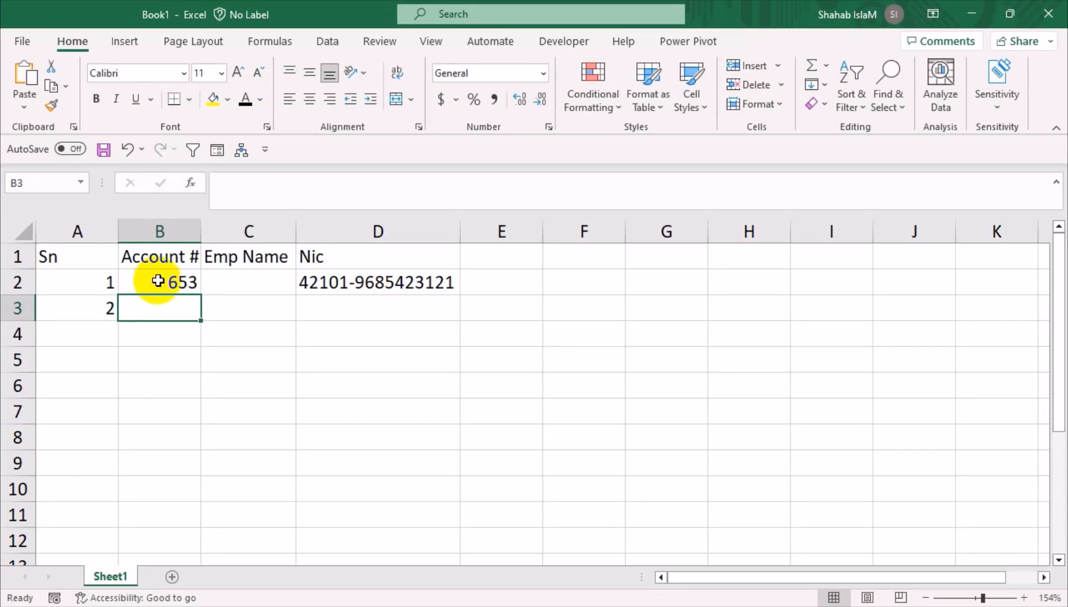
type("032")
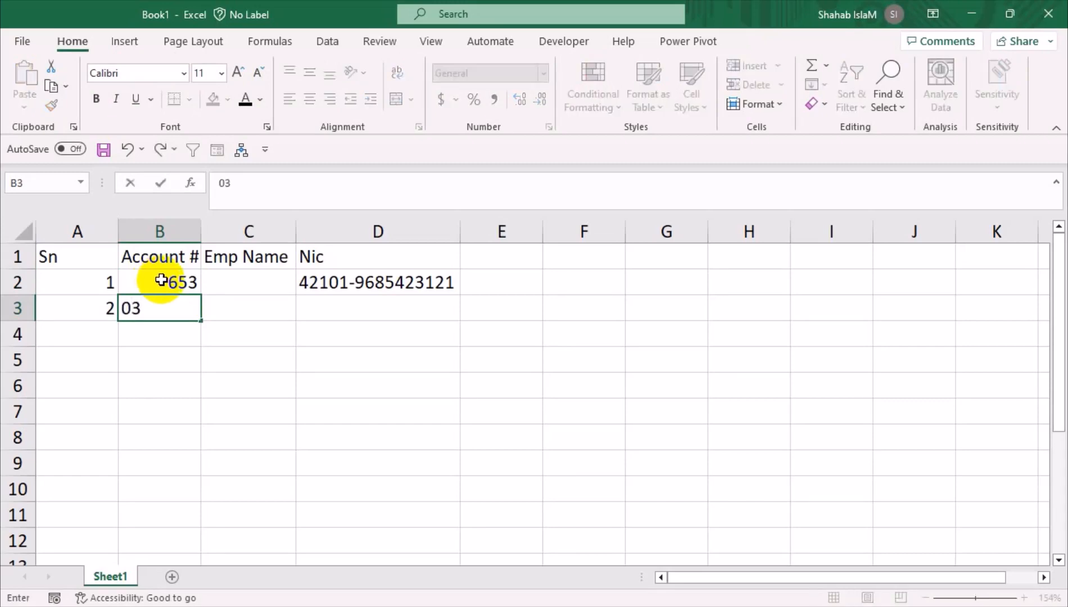
key("BackSpace")
key("BackSpace")
type("154")
key("Return")
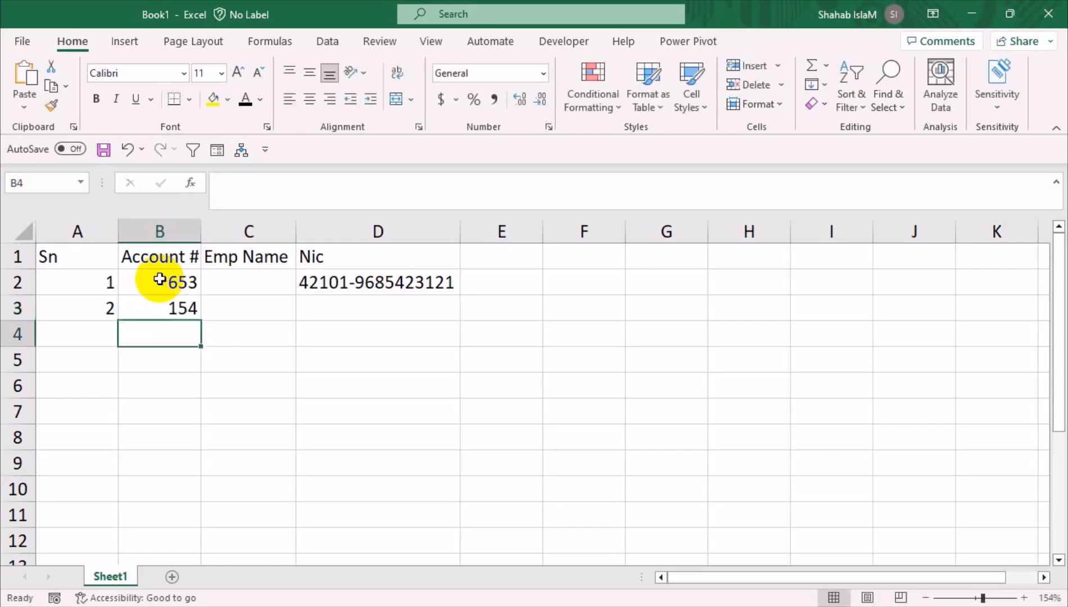
key("Up")
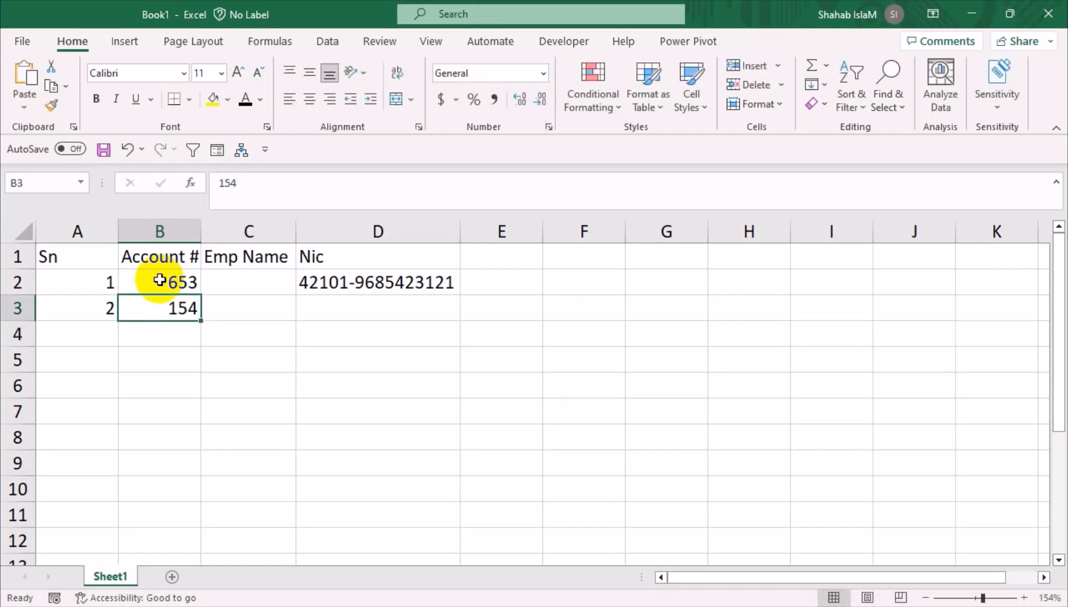
key("Delete")
left_click(158, 280)
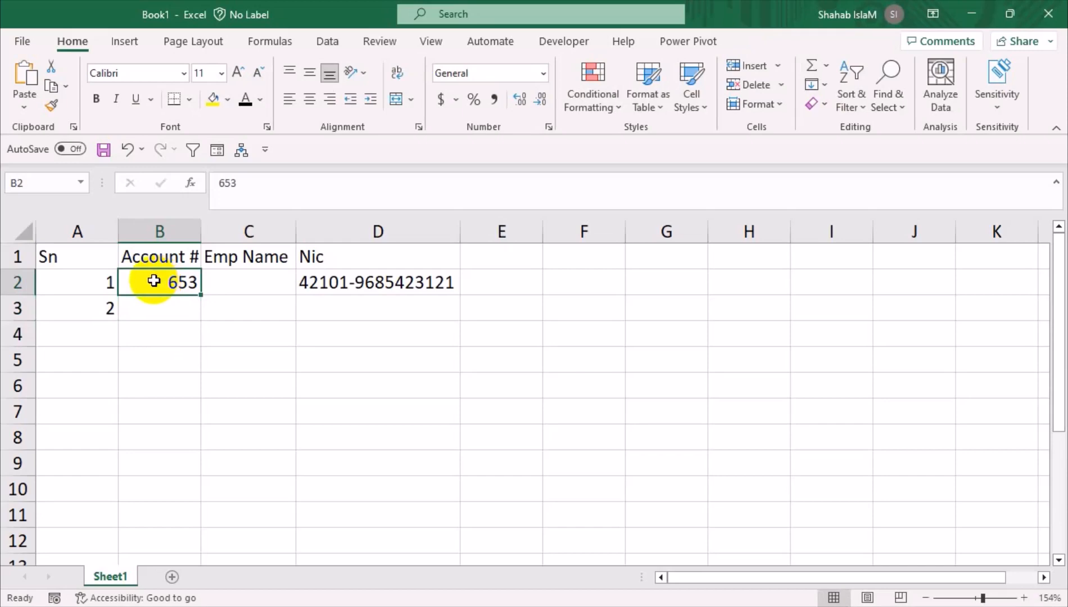
type("365214")
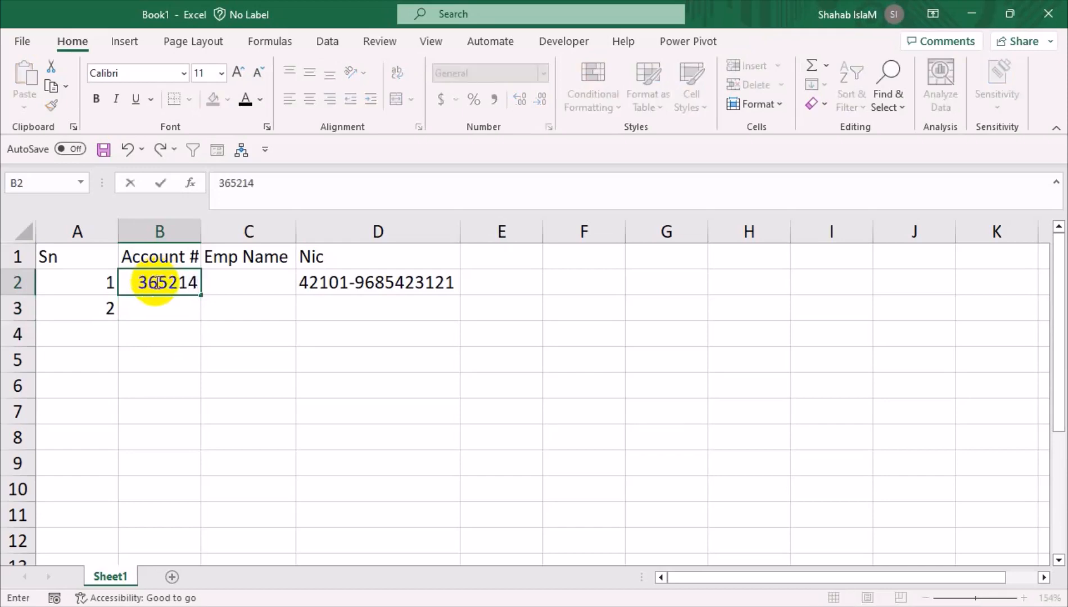
key("Return")
left_click(158, 282)
type("236")
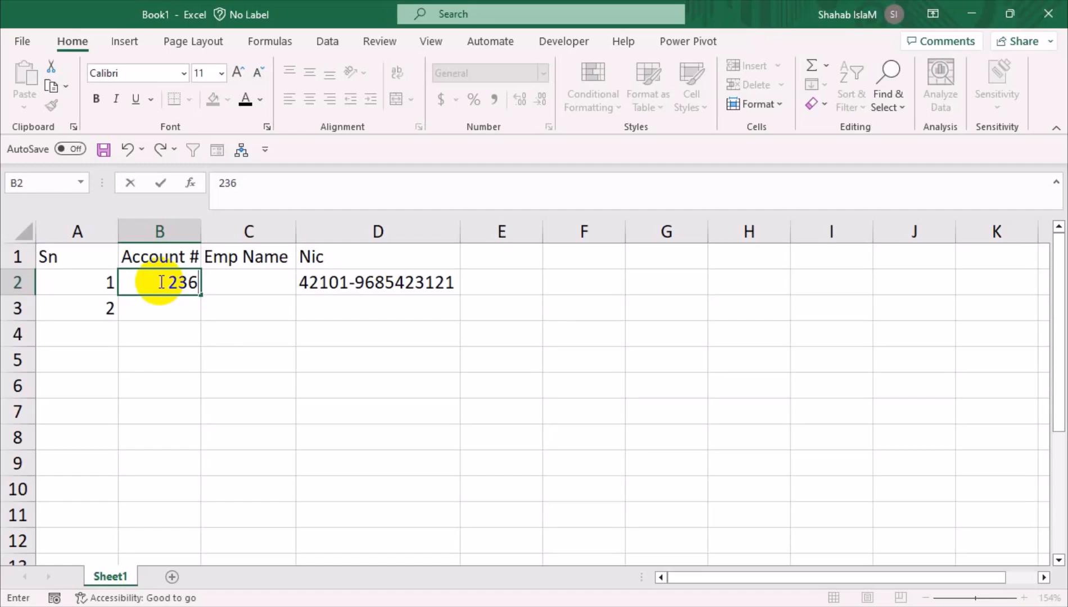
key("Return")
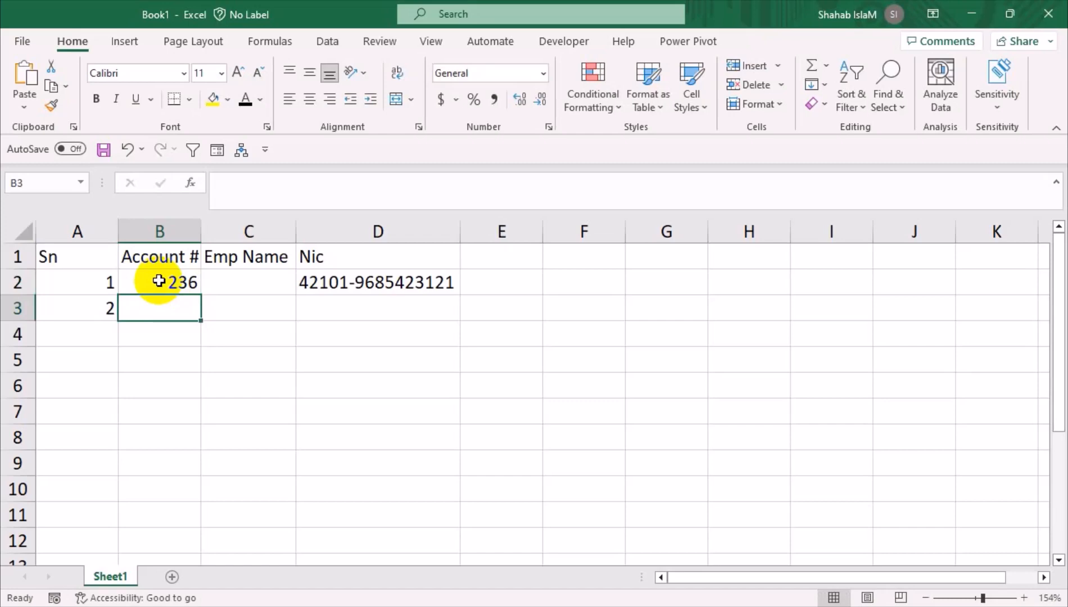
left_click(159, 281)
key("Delete")
key("Up")
key("Left")
key("Down")
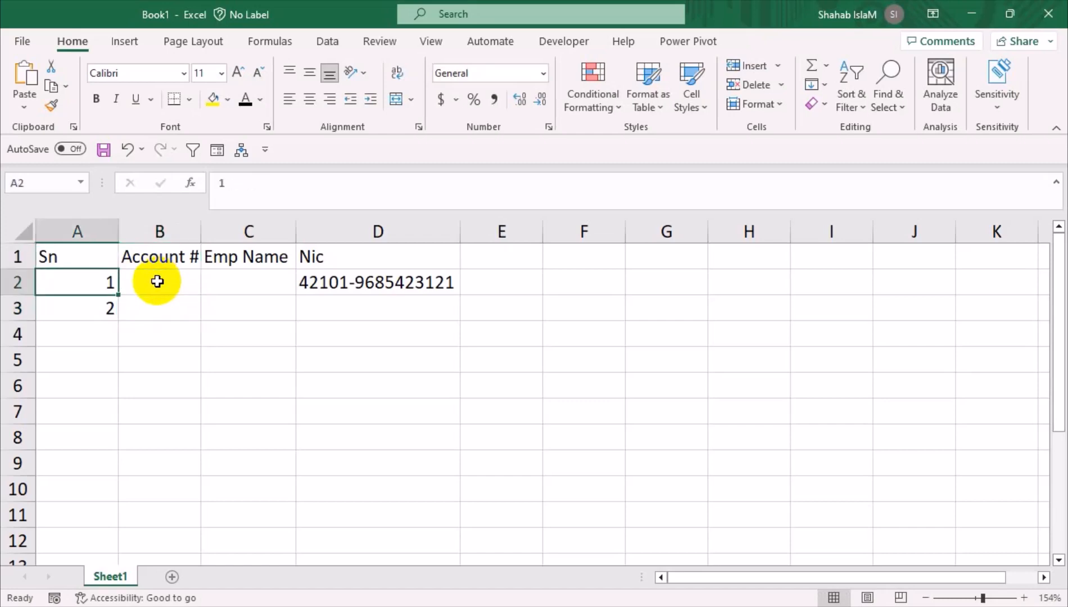
Clear the serial numbers in A2:A3 and the sample NIC number in D2
key("Down")
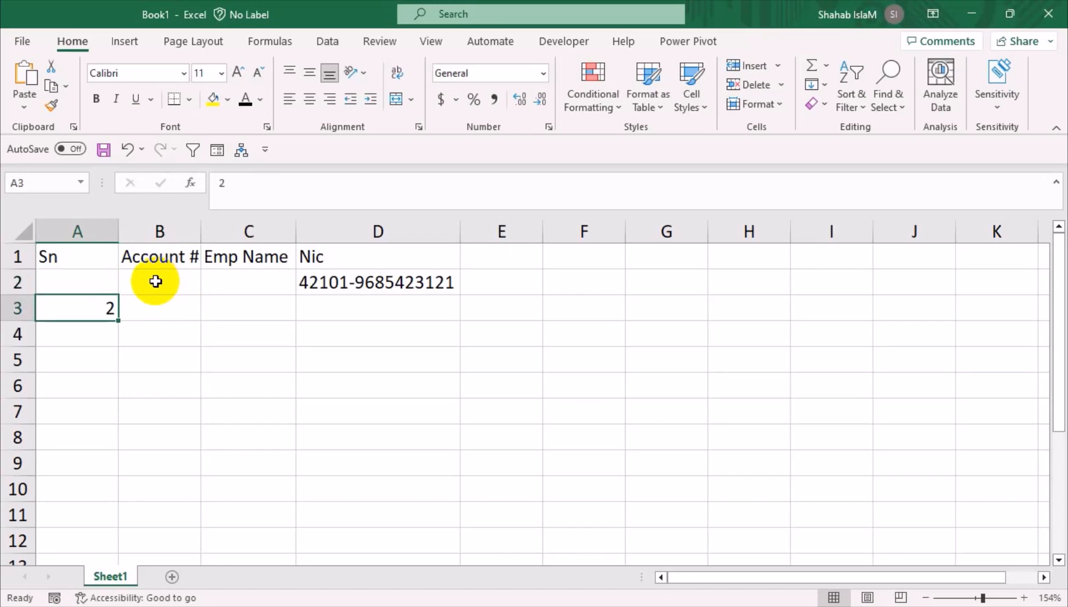
key("Delete")
key("Right")
key("Right")
key("Right")
key("Up")
key("Delete")
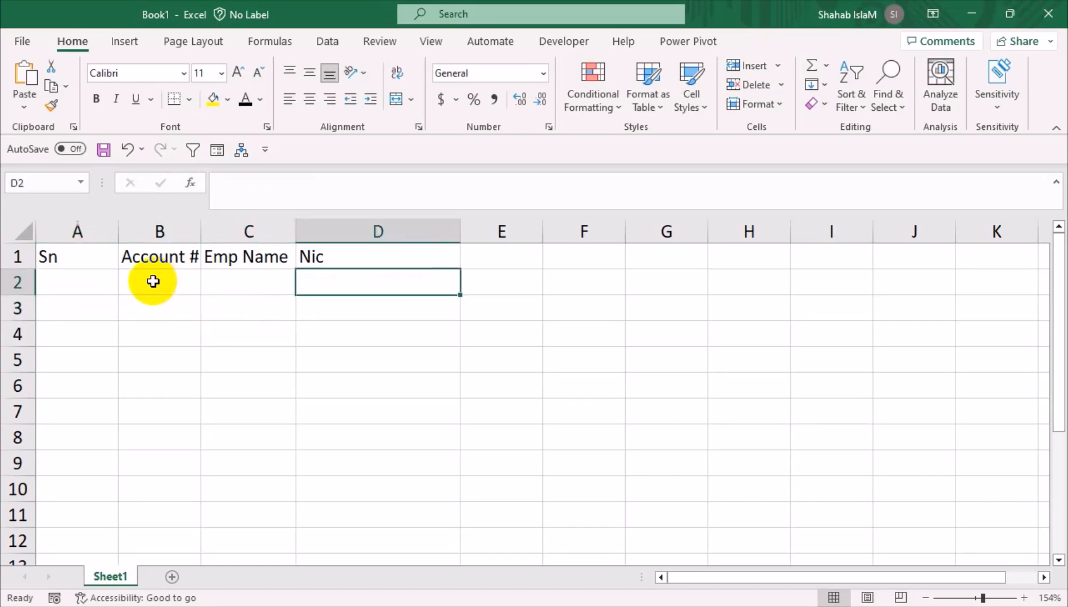
Make row 1 taller and widen the Account # and Emp Name columns
left_click_drag(18, 269, 18, 293)
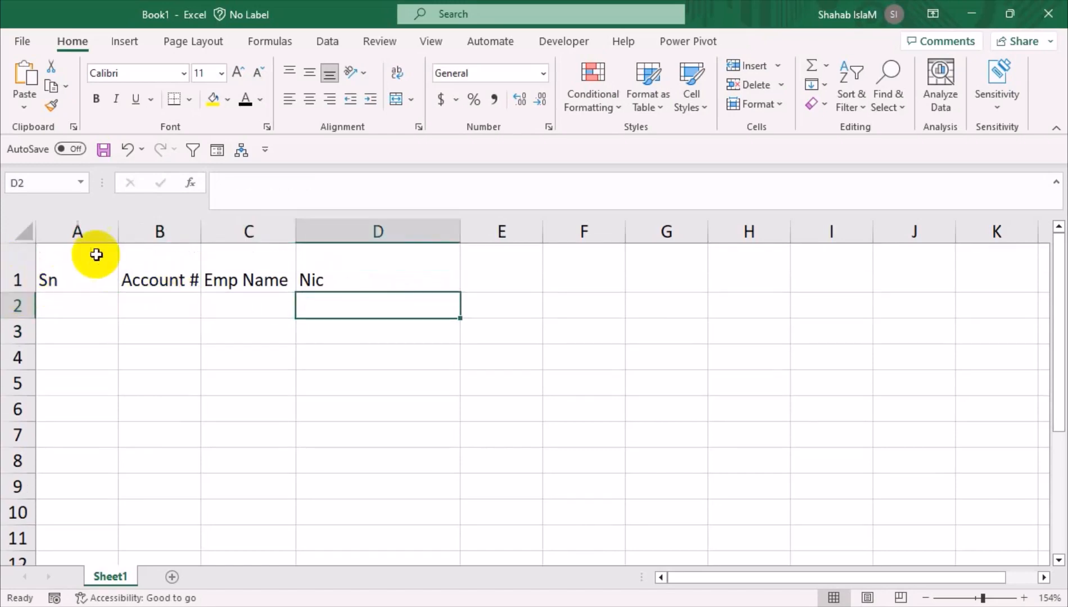
left_click_drag(206, 224, 222, 225)
mouse_move(320, 226)
left_mouse_down()
mouse_move(311, 223)
mouse_move(327, 225)
left_mouse_up()
left_click_drag(79, 270, 371, 278)
left_click(282, 284)
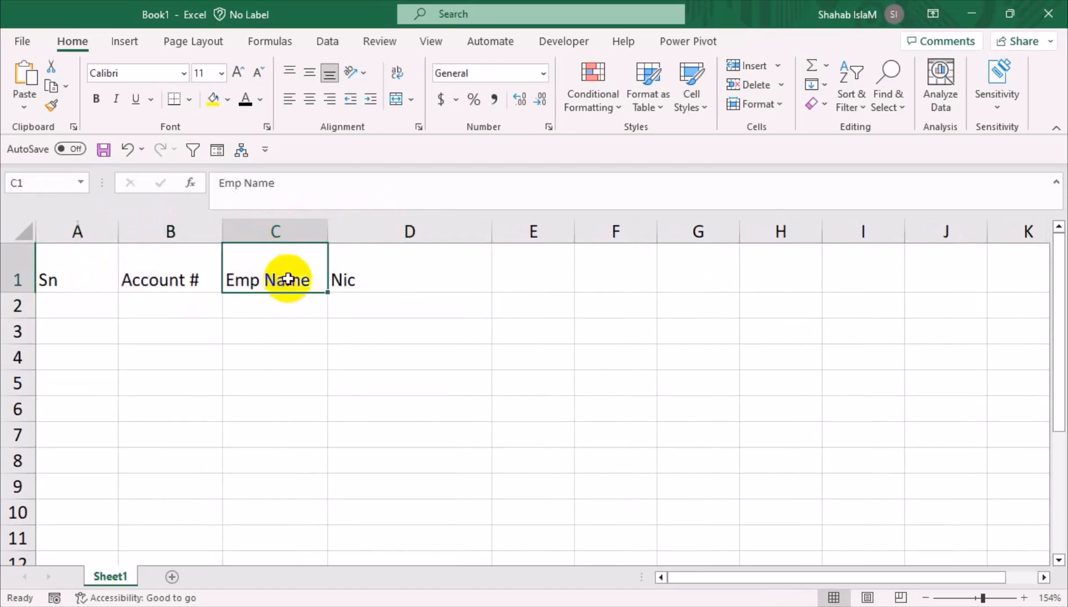
right_click(117, 557)
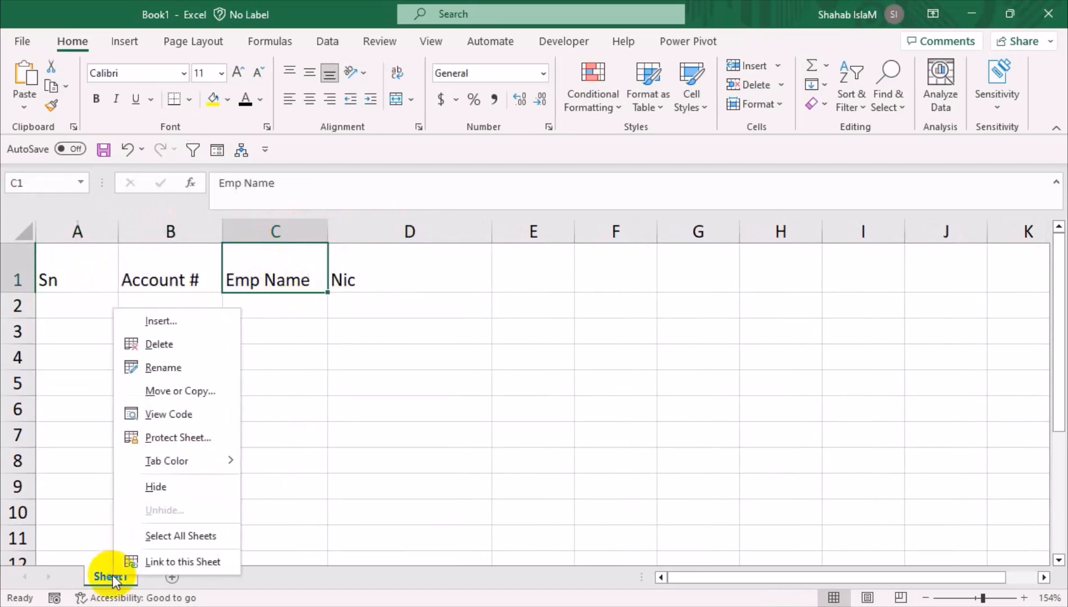
Create a Worksheet_SelectionChange handler in Sheet1's code, replacing the unused autfit sub
left_click(207, 410)
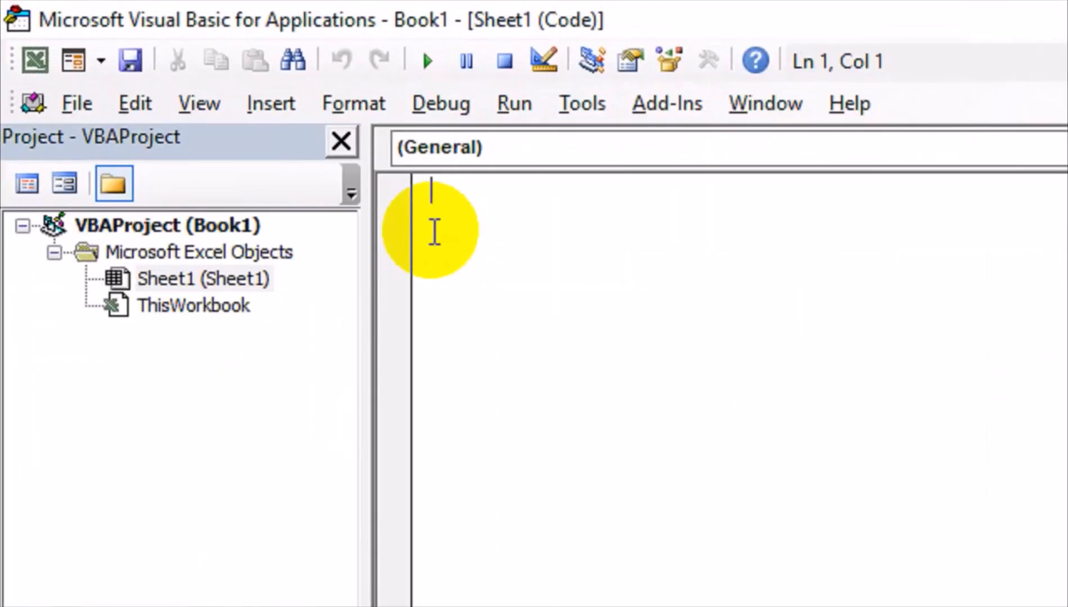
type("su")
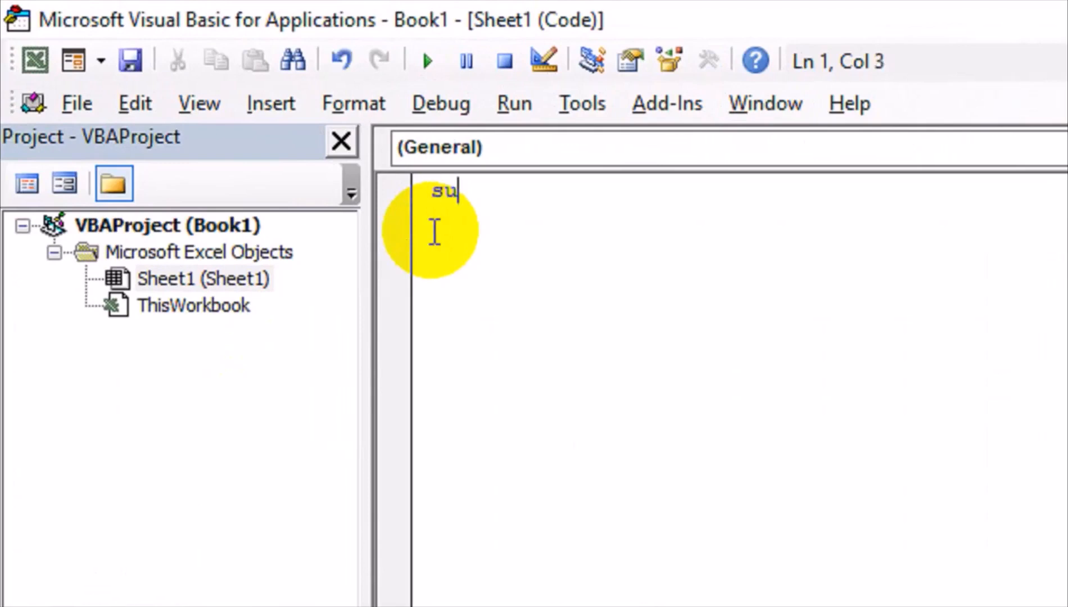
type("b autfit")
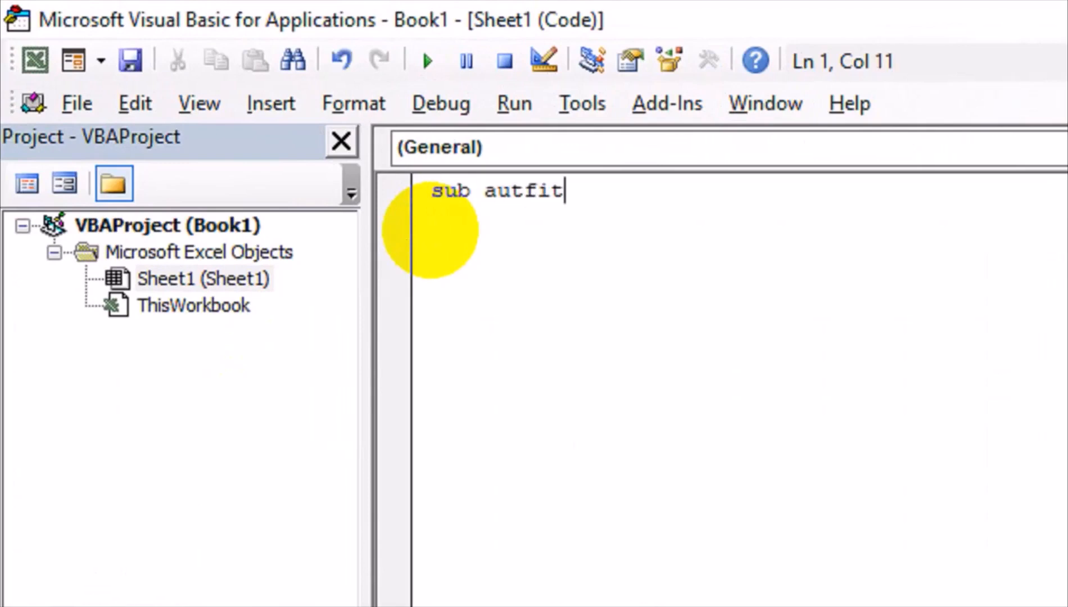
key("Return")
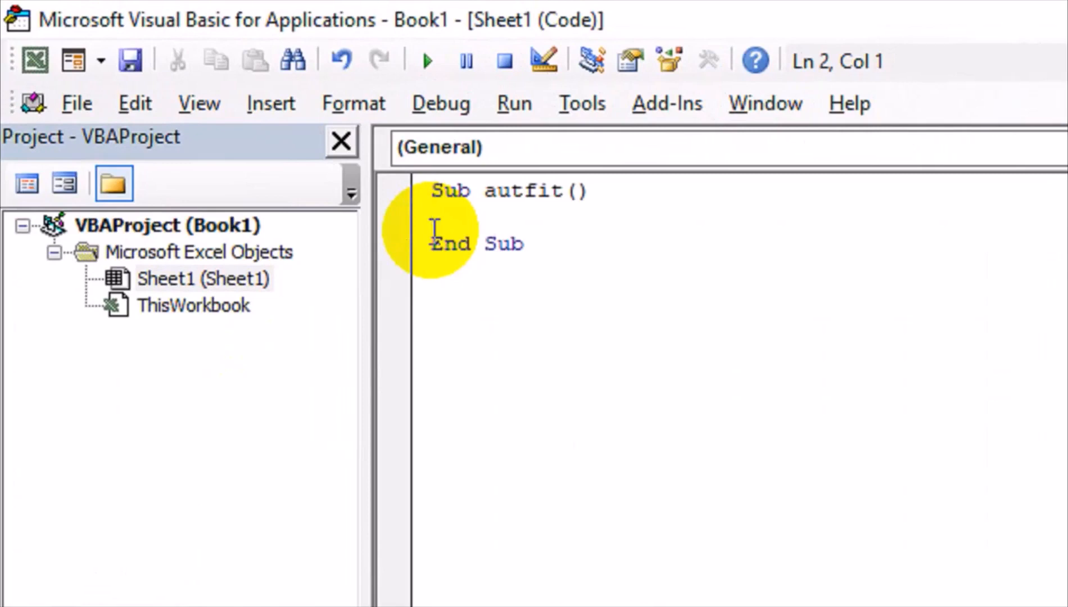
type("c")
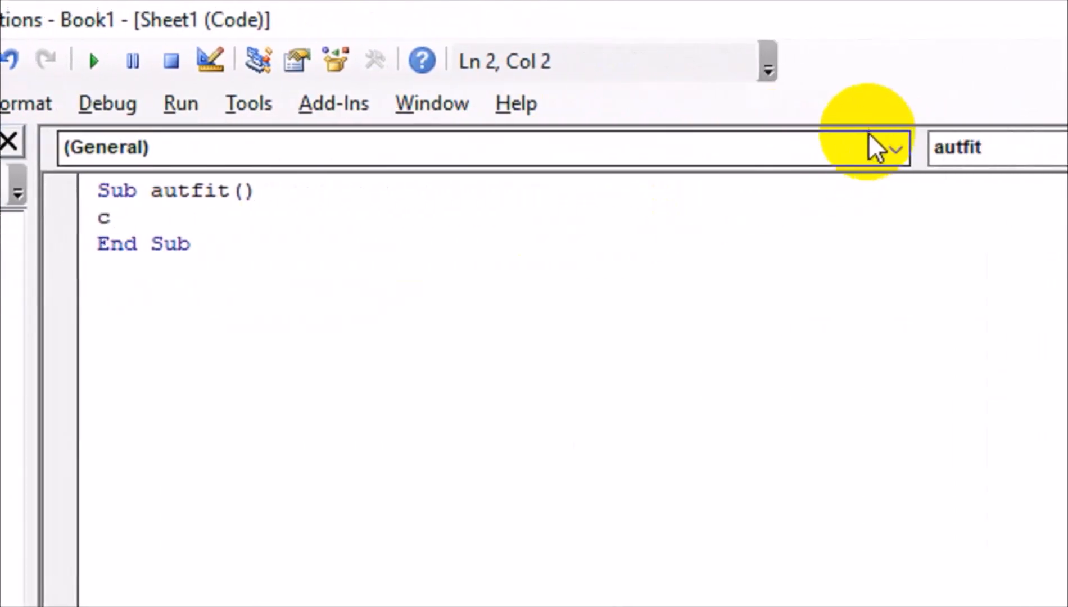
left_click(887, 148)
left_click(149, 203)
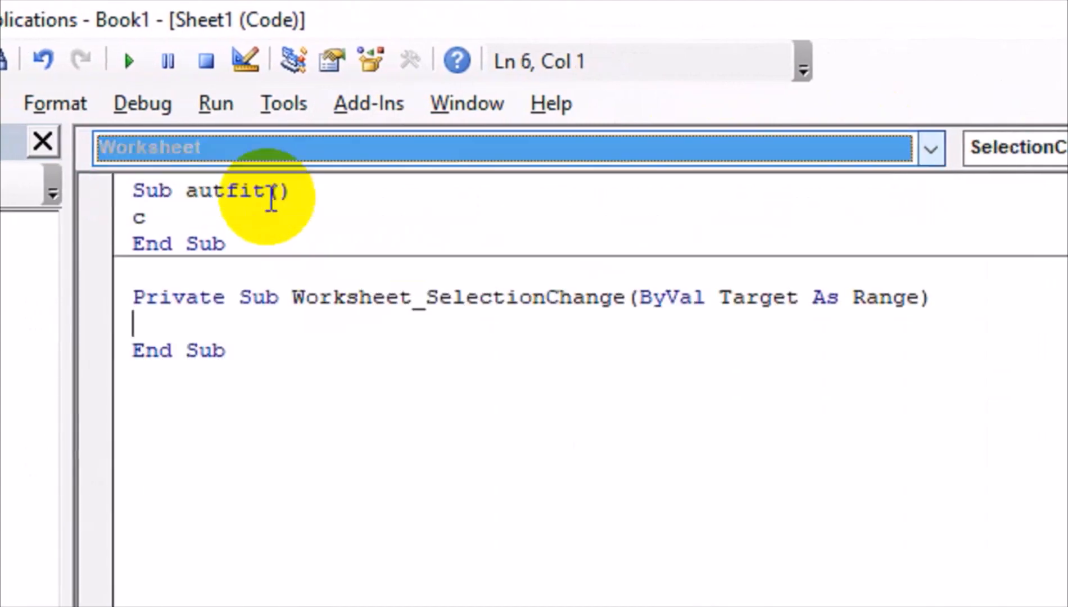
left_click_drag(271, 245, 128, 186)
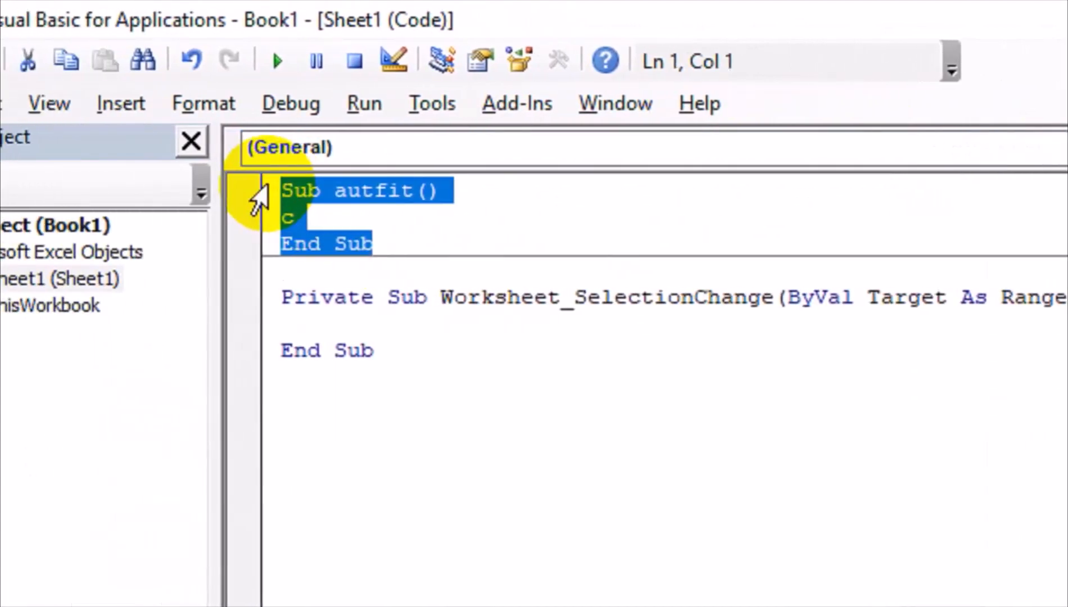
key("Delete")
Write Cells.EntireColumn.AutoFit inside the selection-change handler
left_click(281, 269)
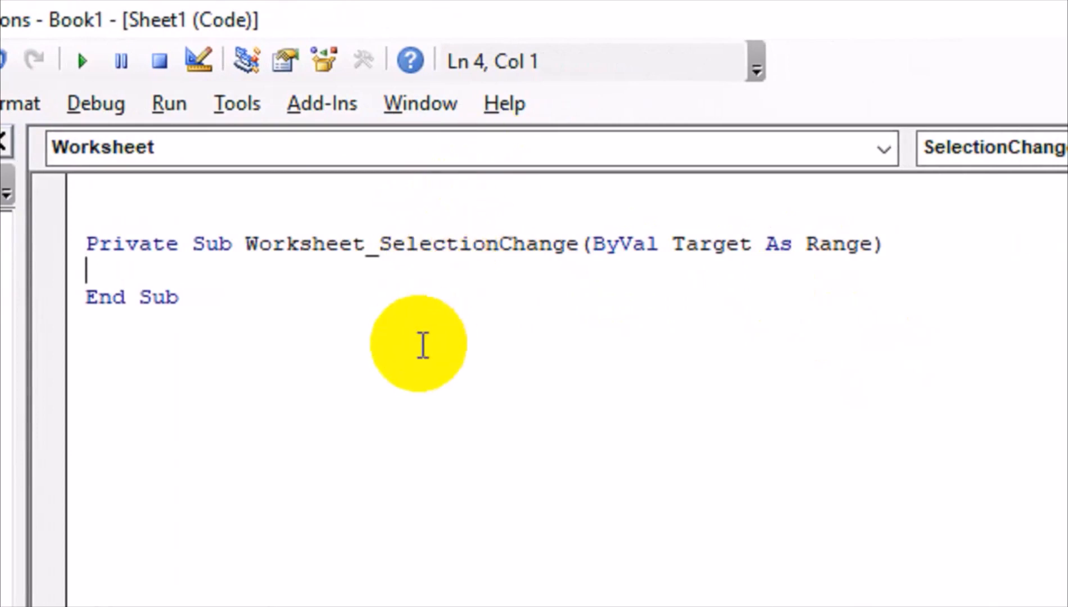
type("Cells")
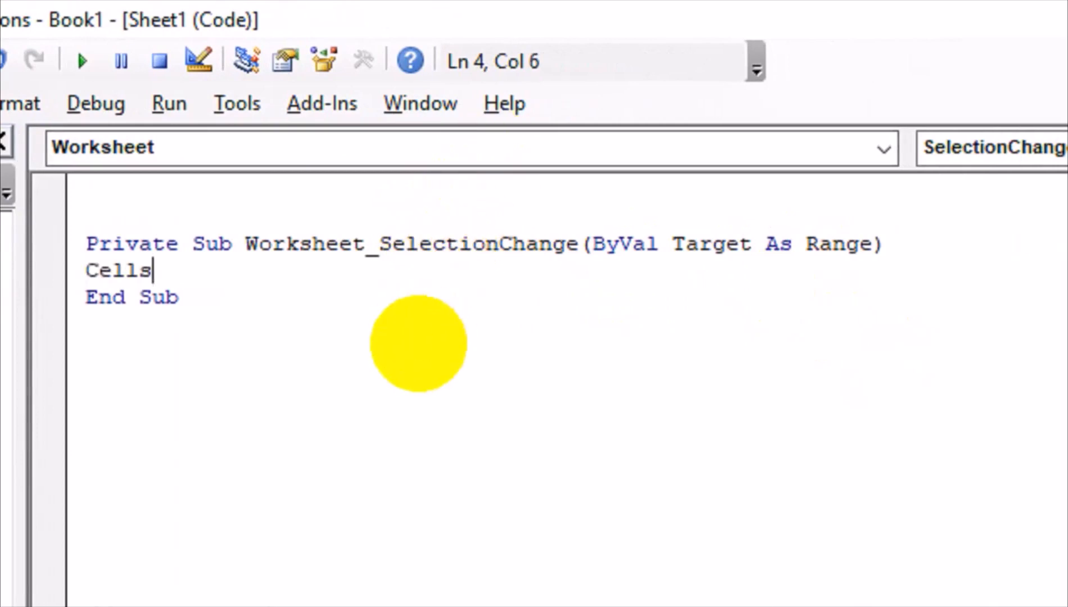
type(".enti")
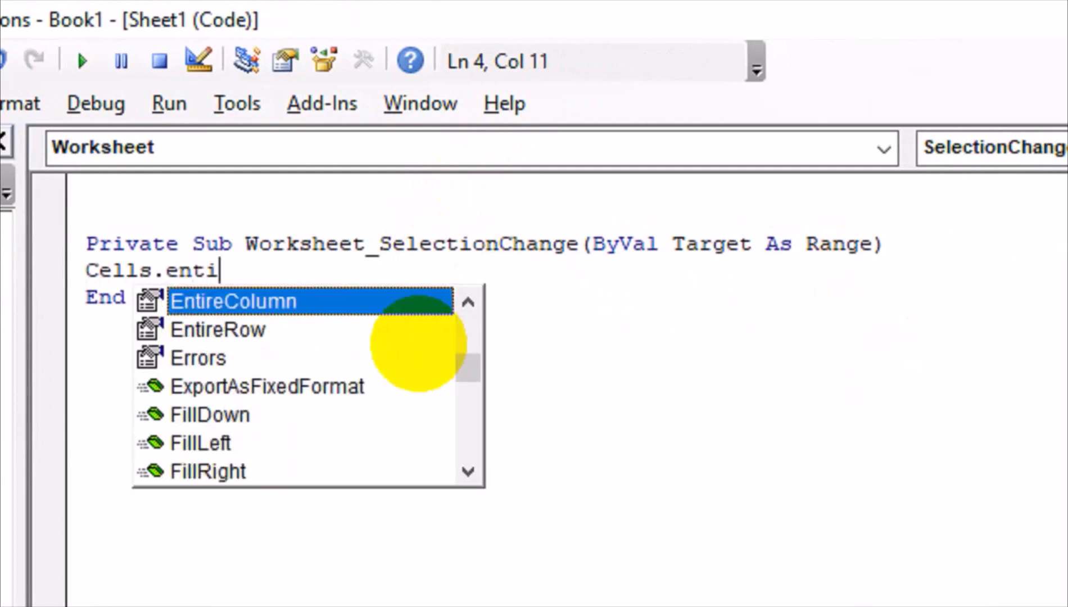
key("Tab")
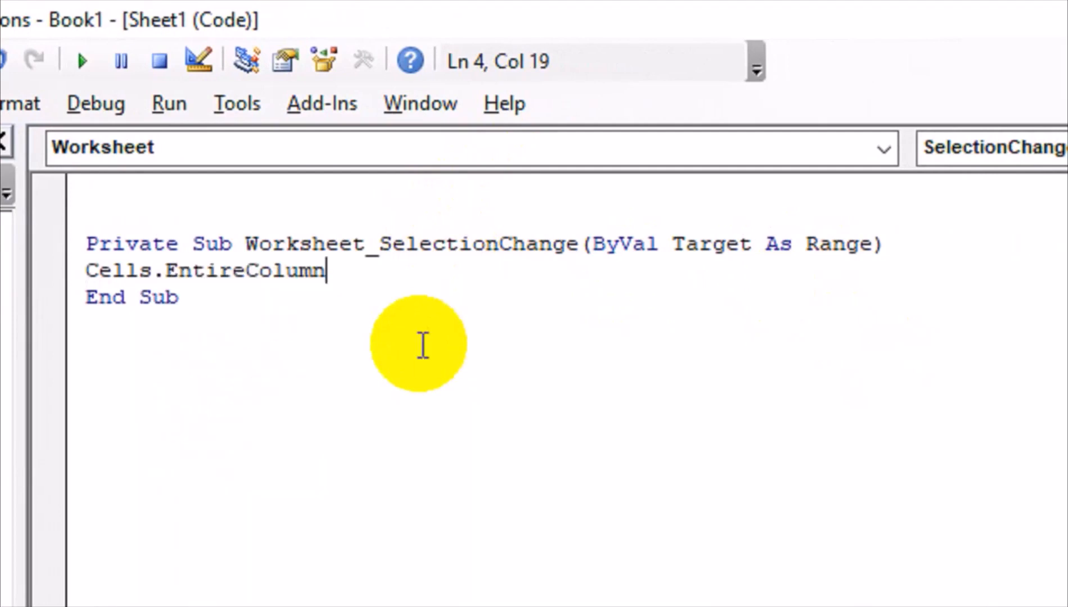
type(".au")
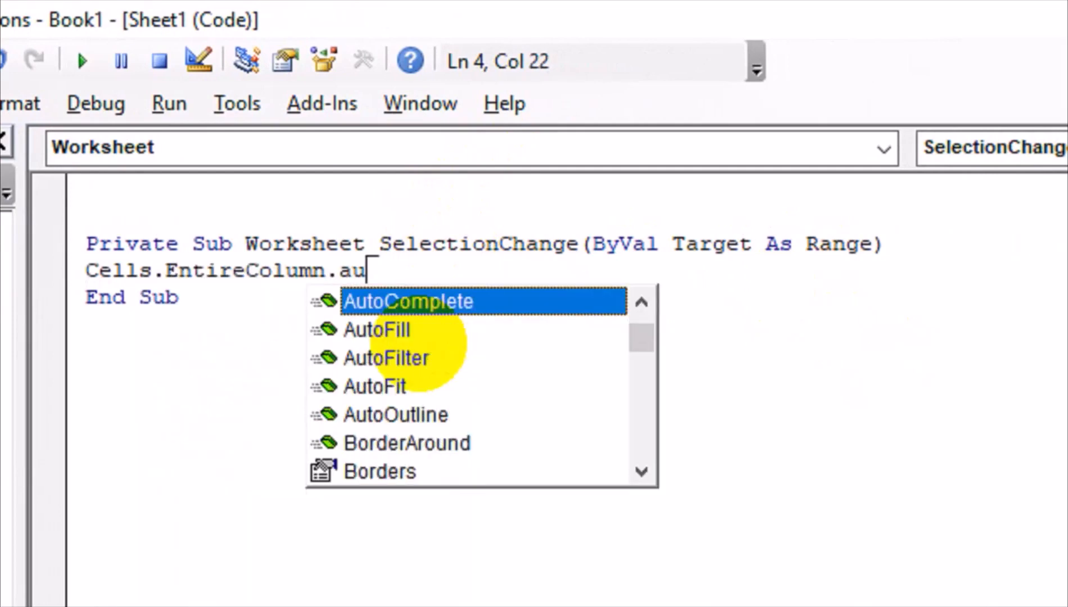
left_click(420, 345)
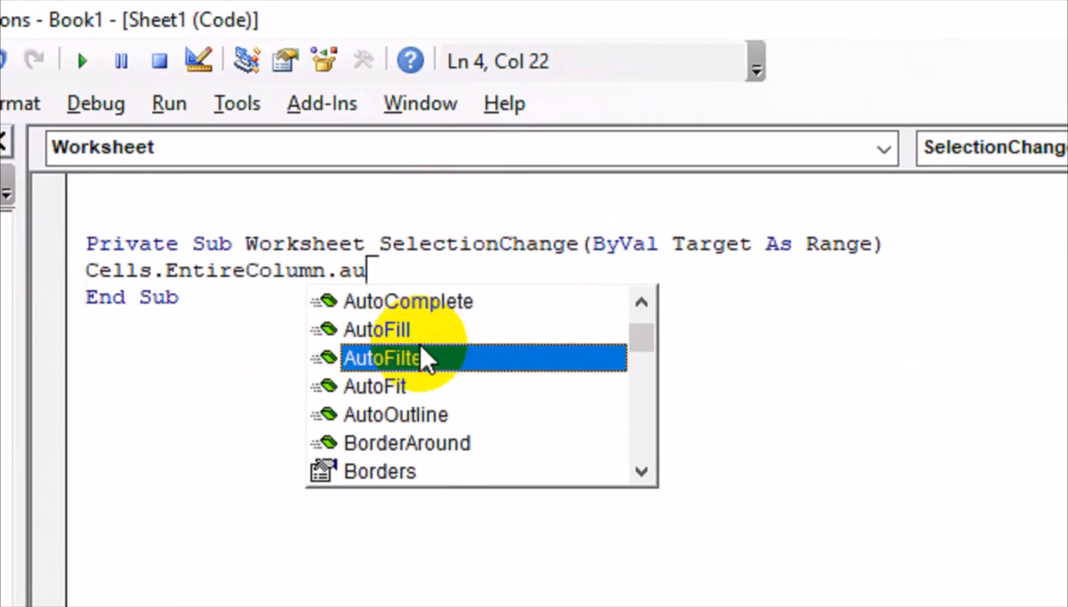
left_click(380, 388)
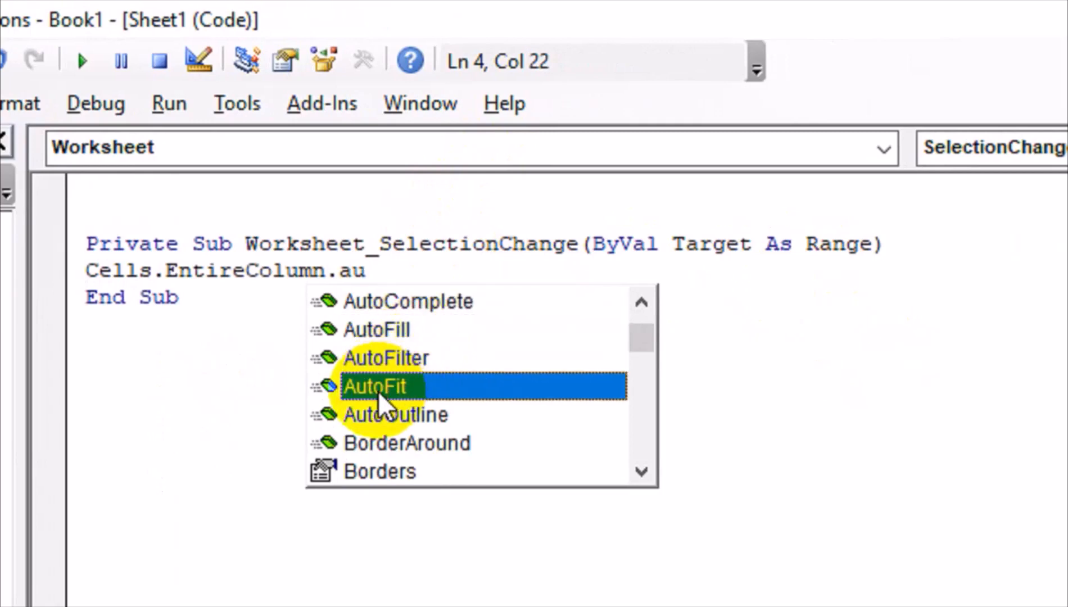
double_click(378, 388)
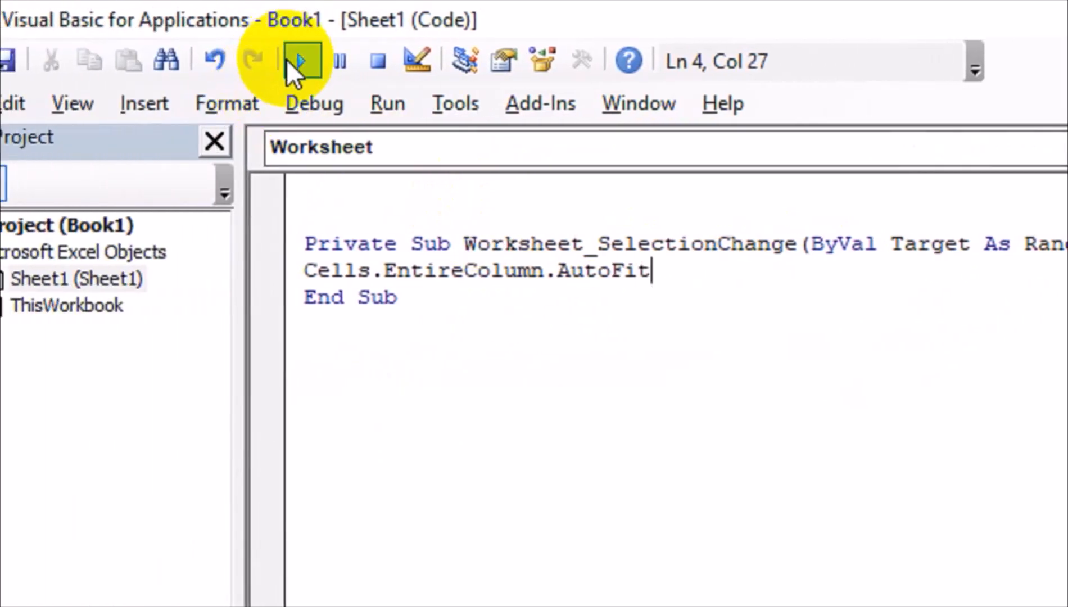
left_click(82, 60)
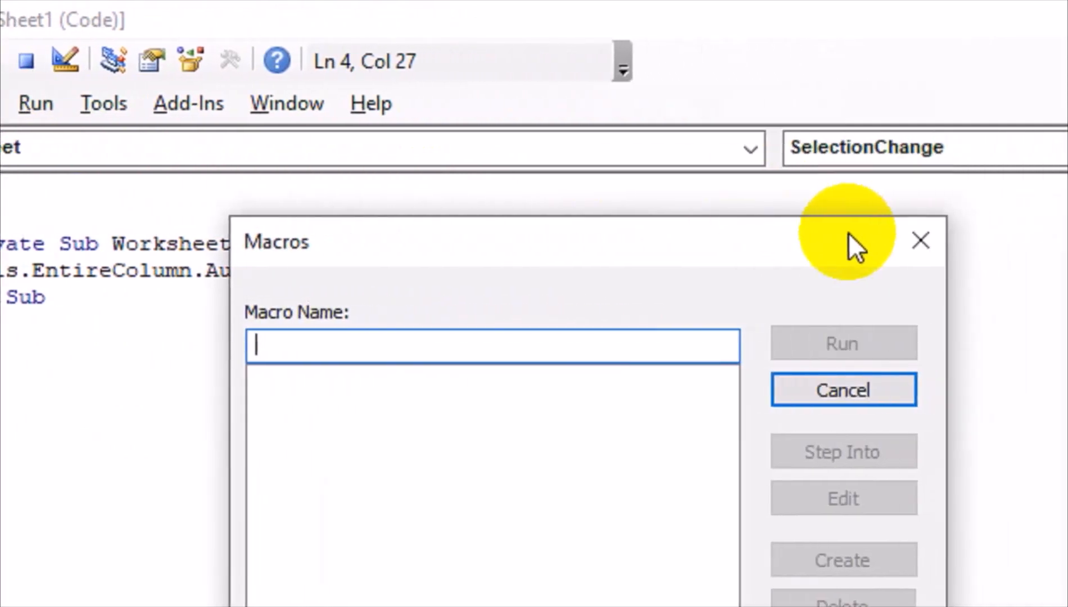
left_click(921, 241)
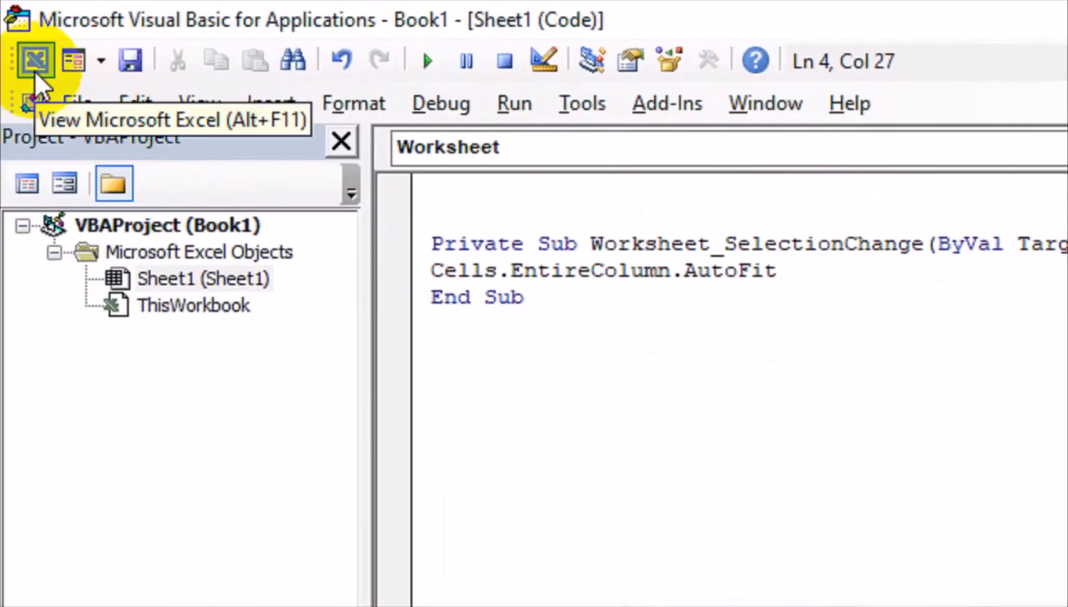
Test the autofit by entering 212121 in A2, then clear it
left_click(35, 71)
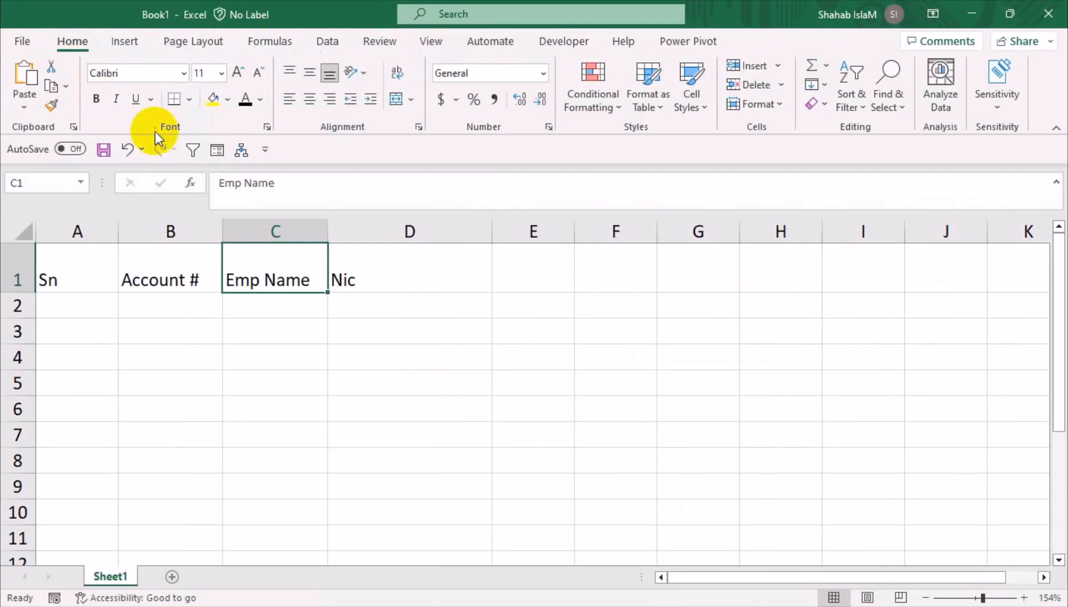
left_click(242, 325)
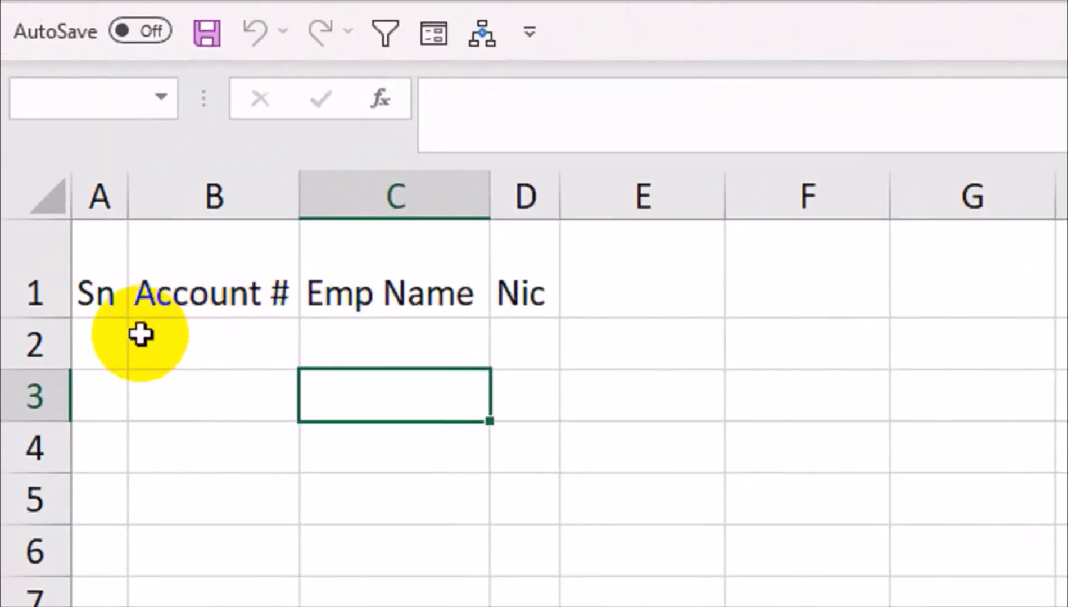
left_click(91, 340)
type("212121")
key("Return")
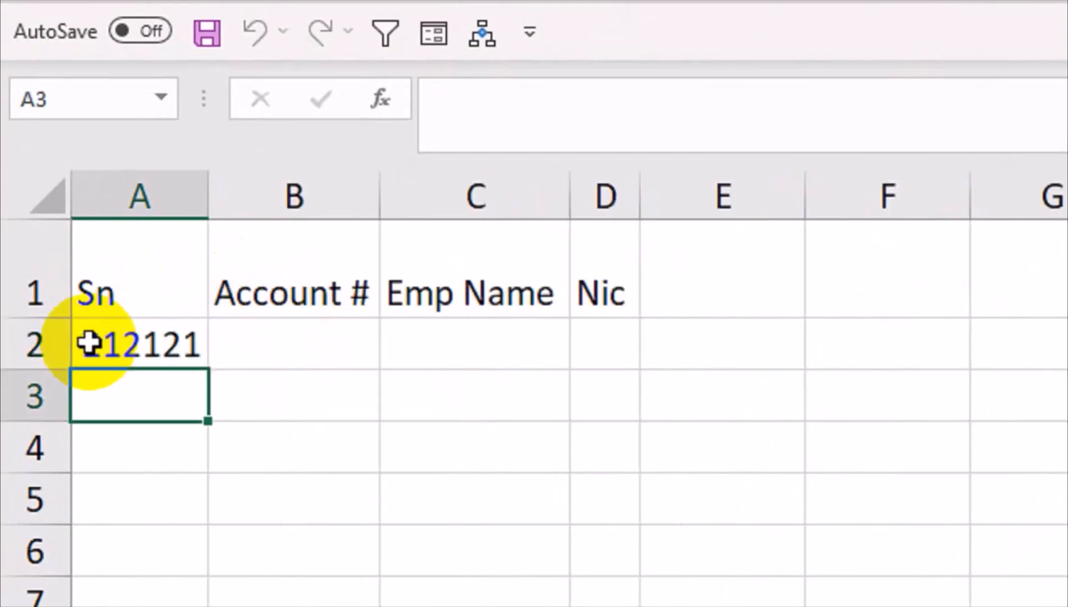
left_click(89, 343)
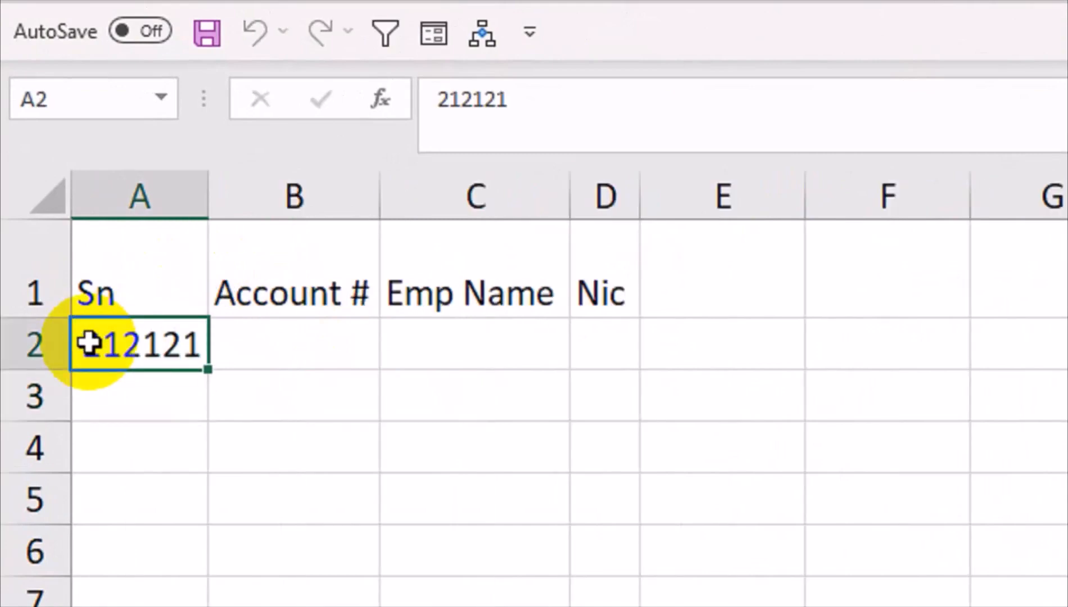
key("Delete")
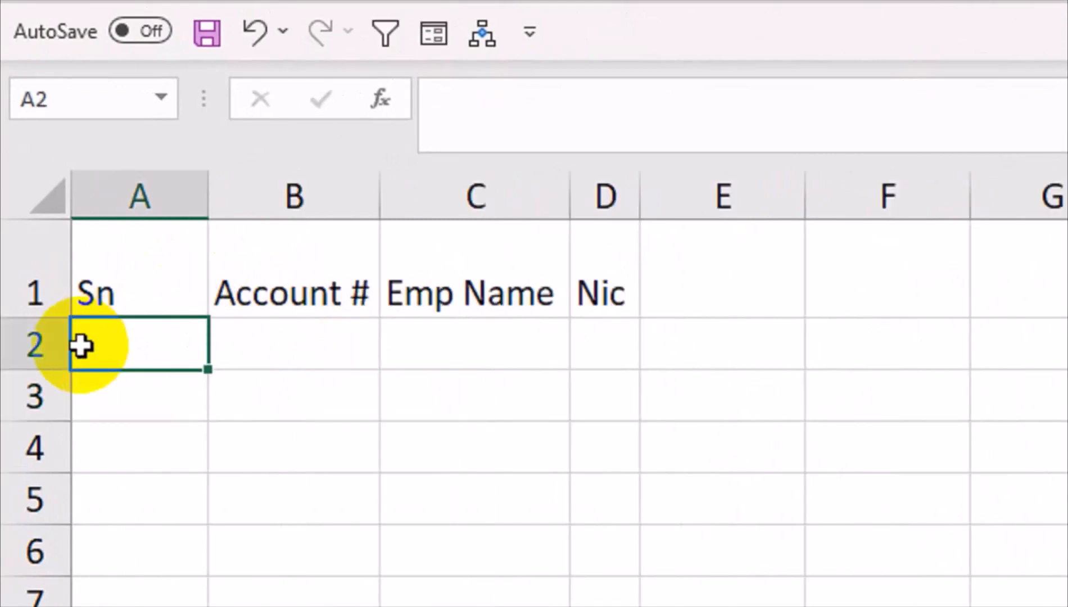
Enter =IF(B2="","",ROW()-1) in A2 and fill it down to A11
type("=i")
key("Tab")
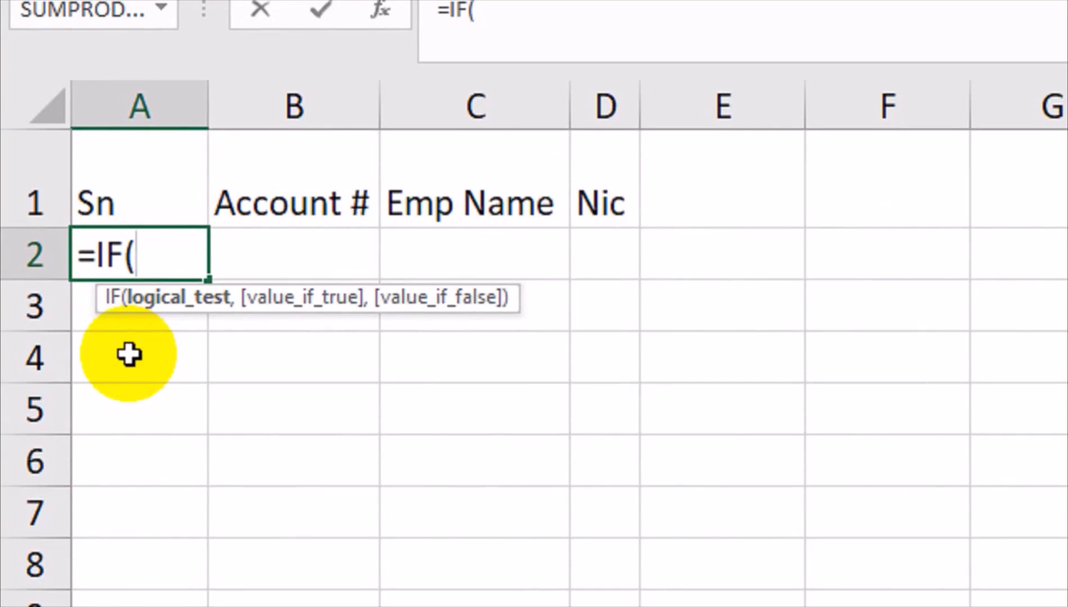
left_click(323, 239)
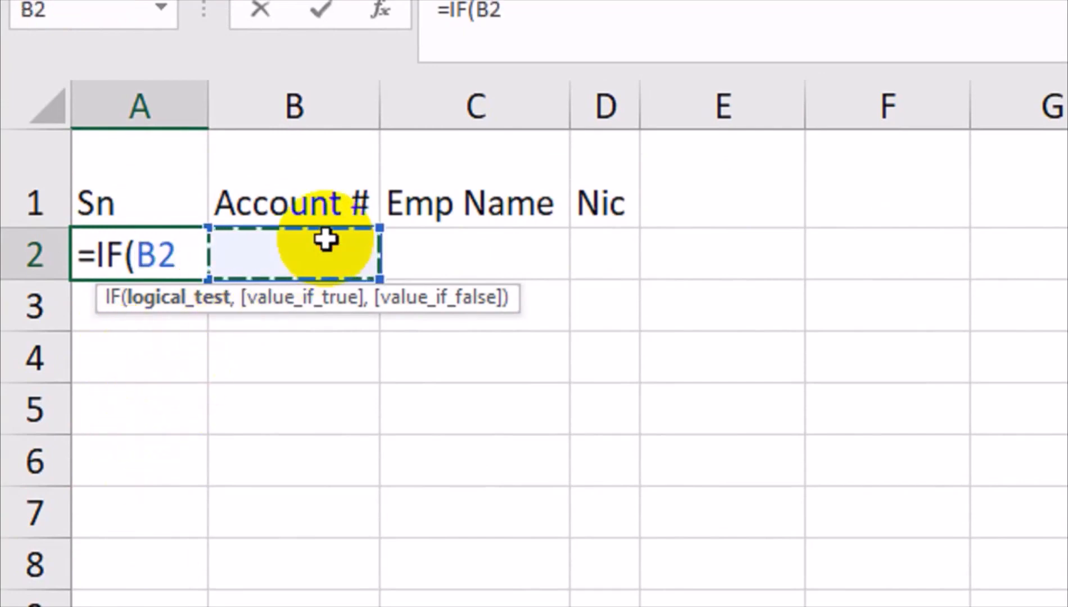
type("=")
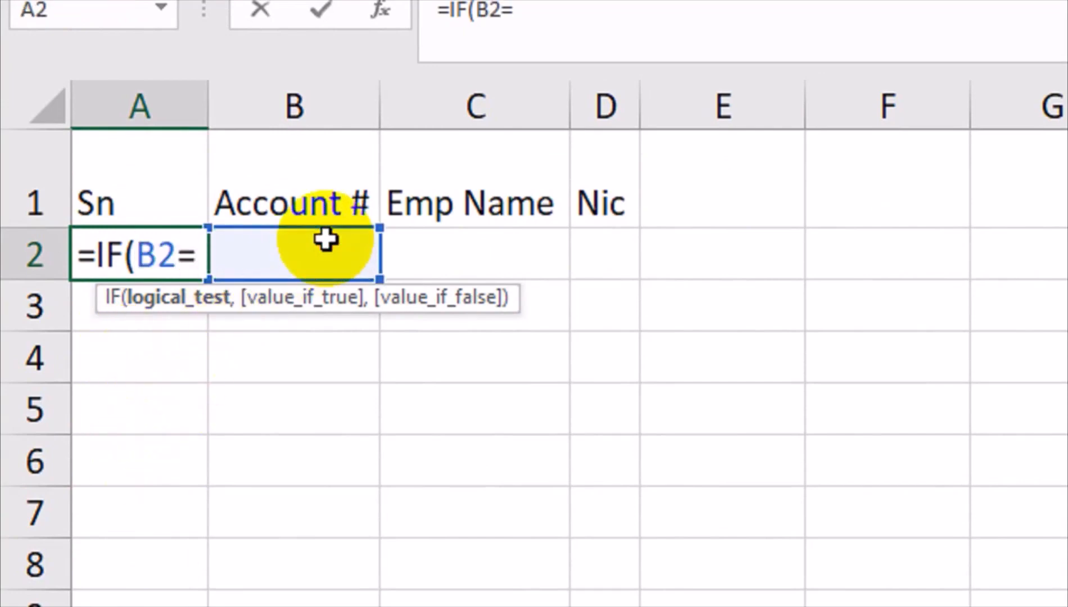
type("\"\",\"\",")
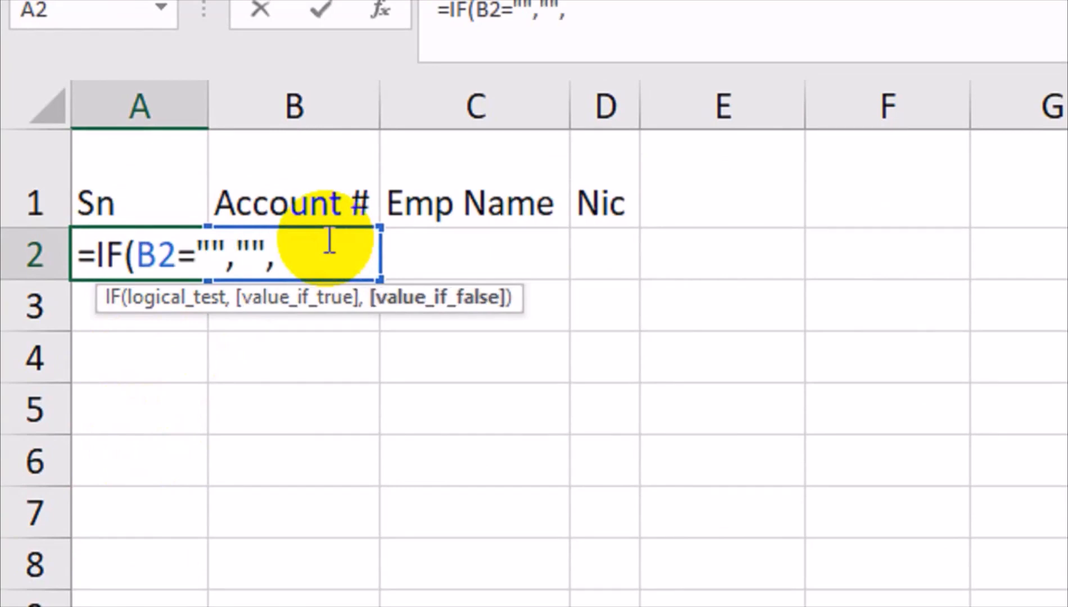
type("row")
key("Tab")
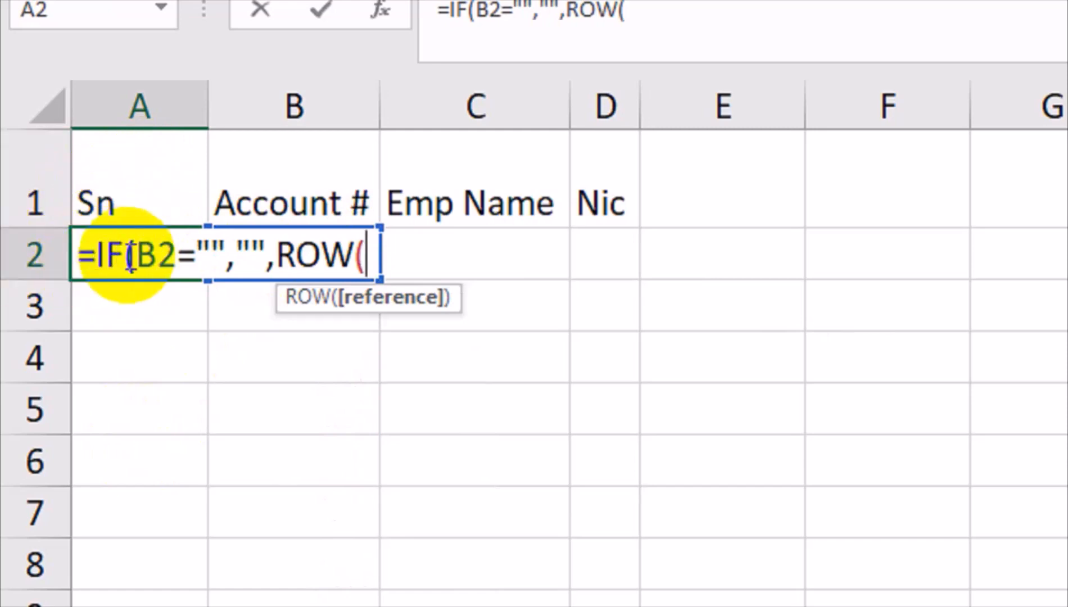
type(")")
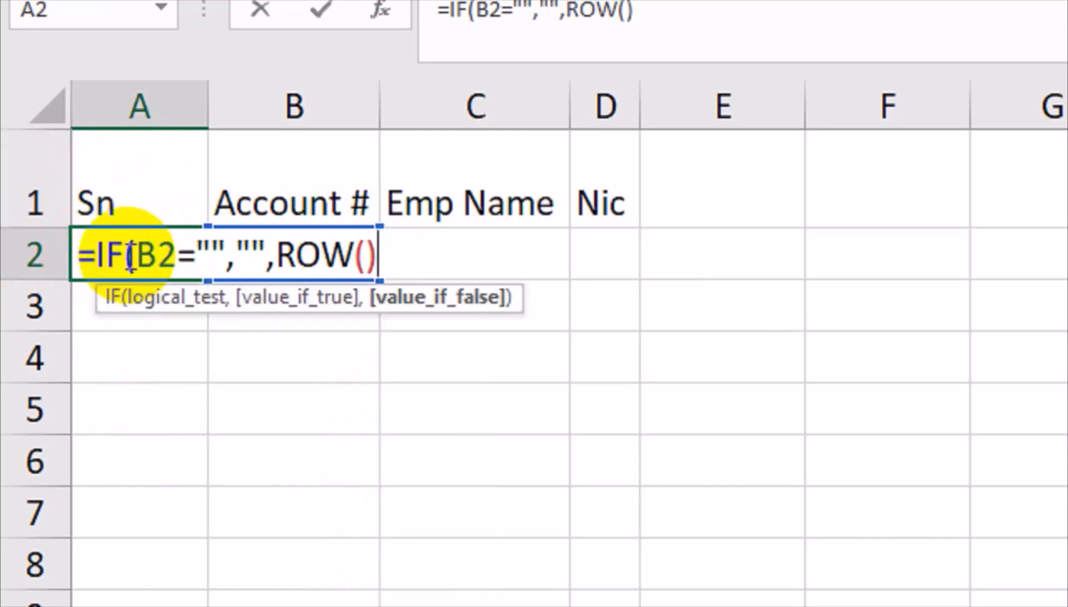
type("-1")
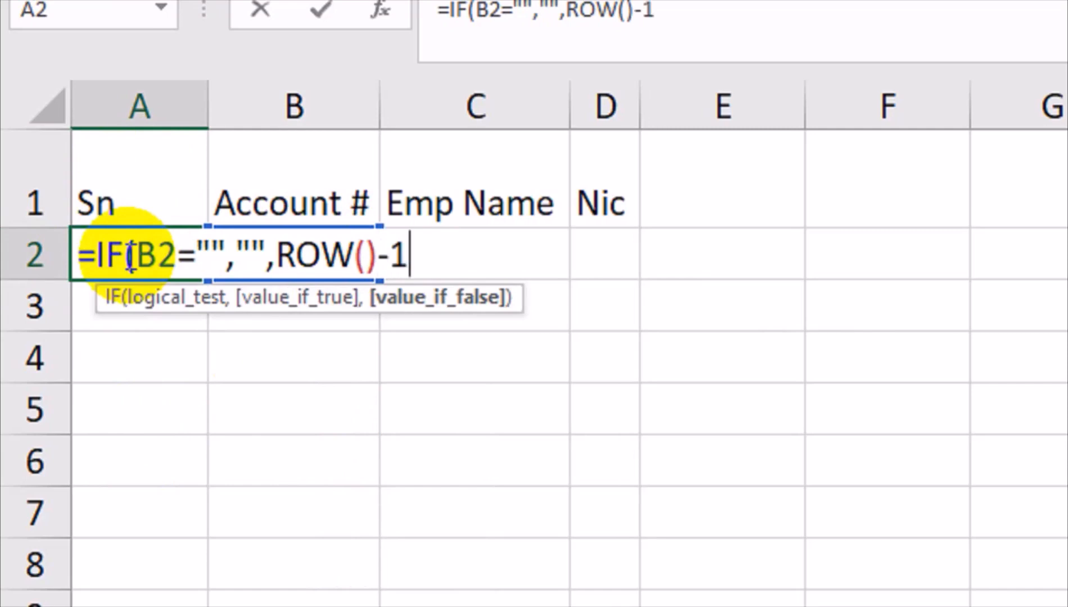
type(")")
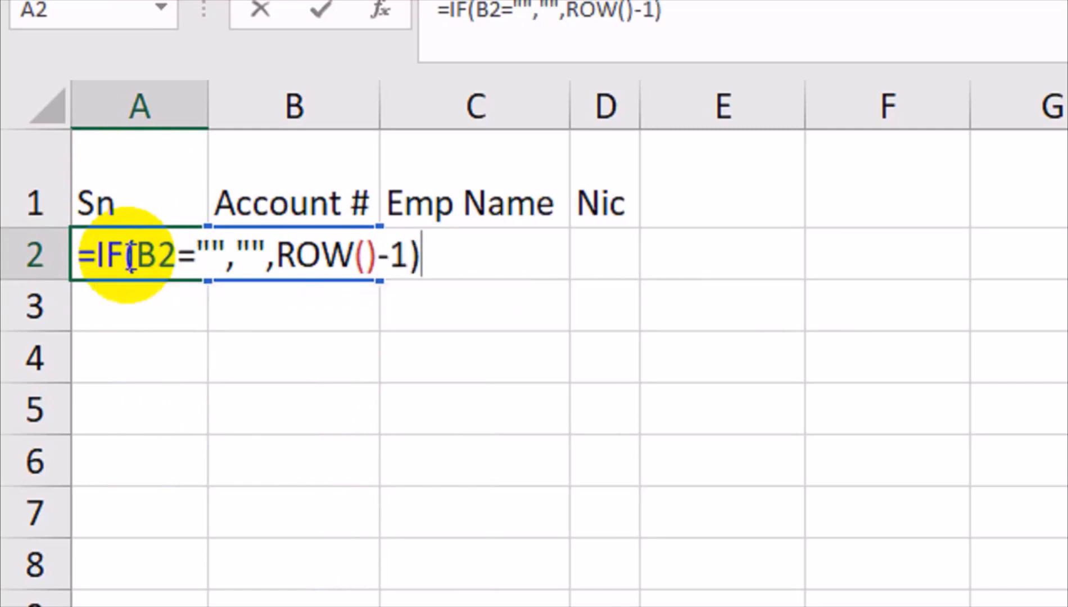
key("Return")
left_click(102, 251)
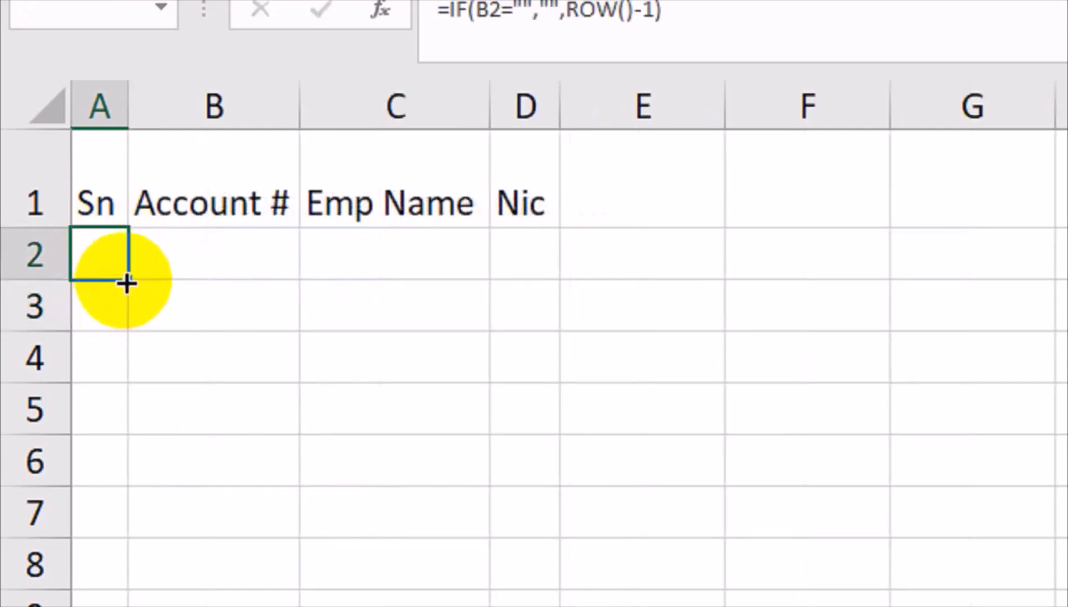
left_click_drag(128, 284, 169, 606)
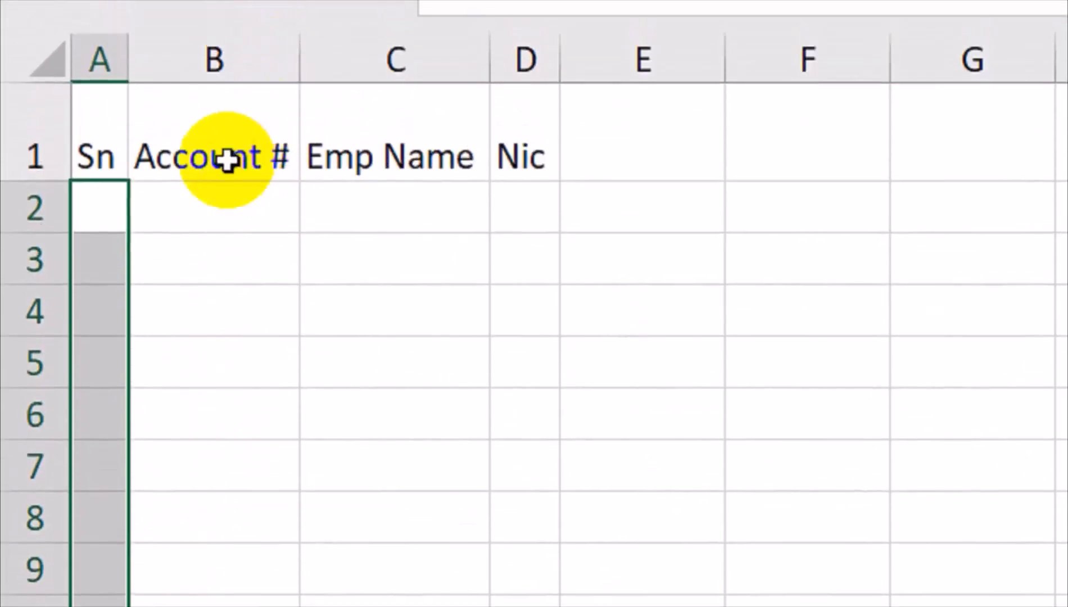
left_click(212, 190)
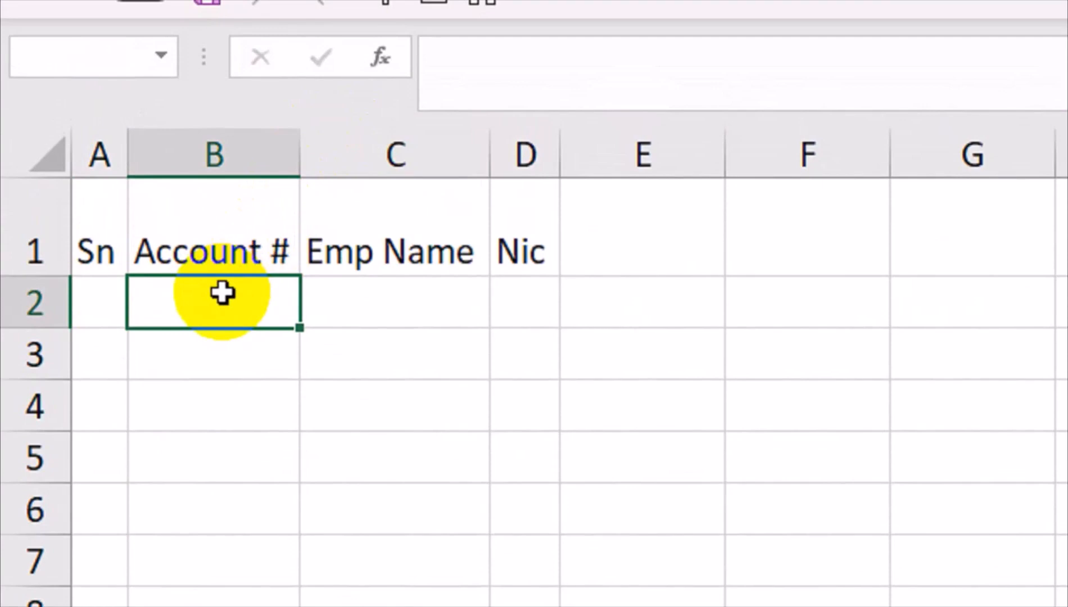
type("365")
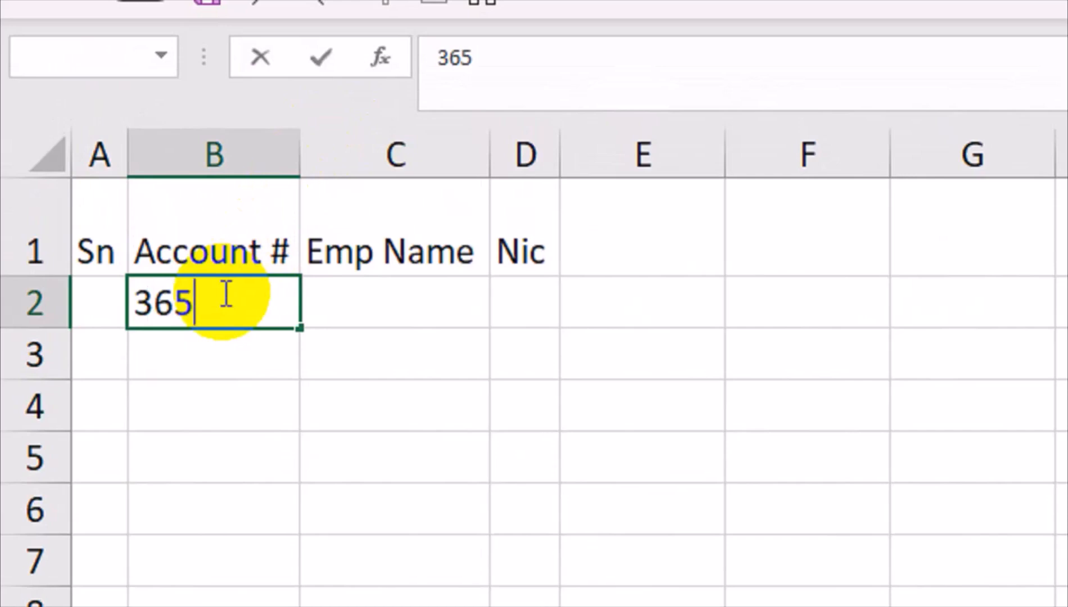
key("Return")
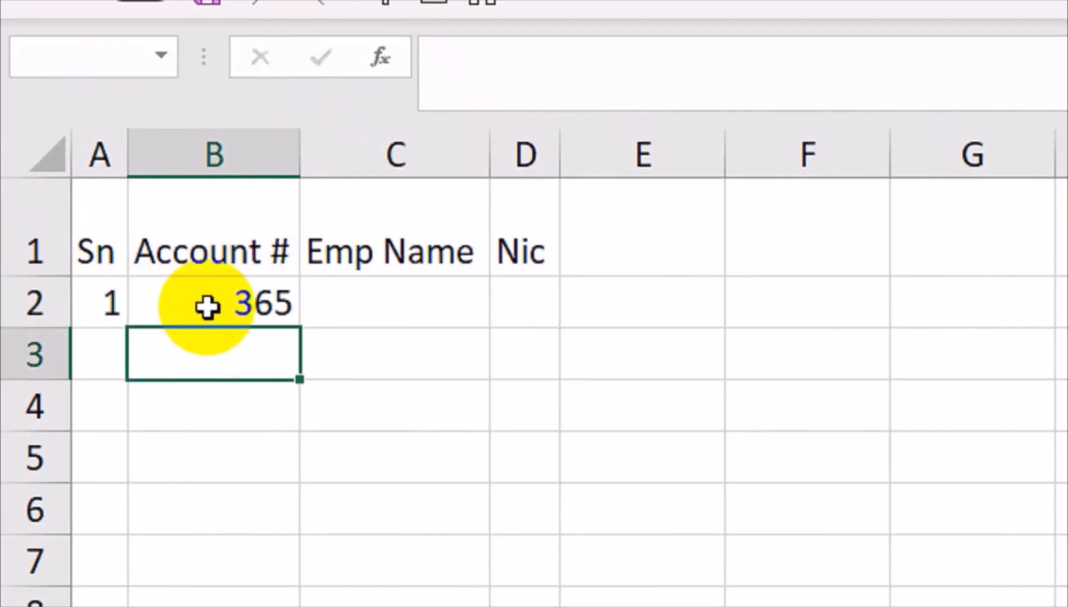
left_click(209, 306)
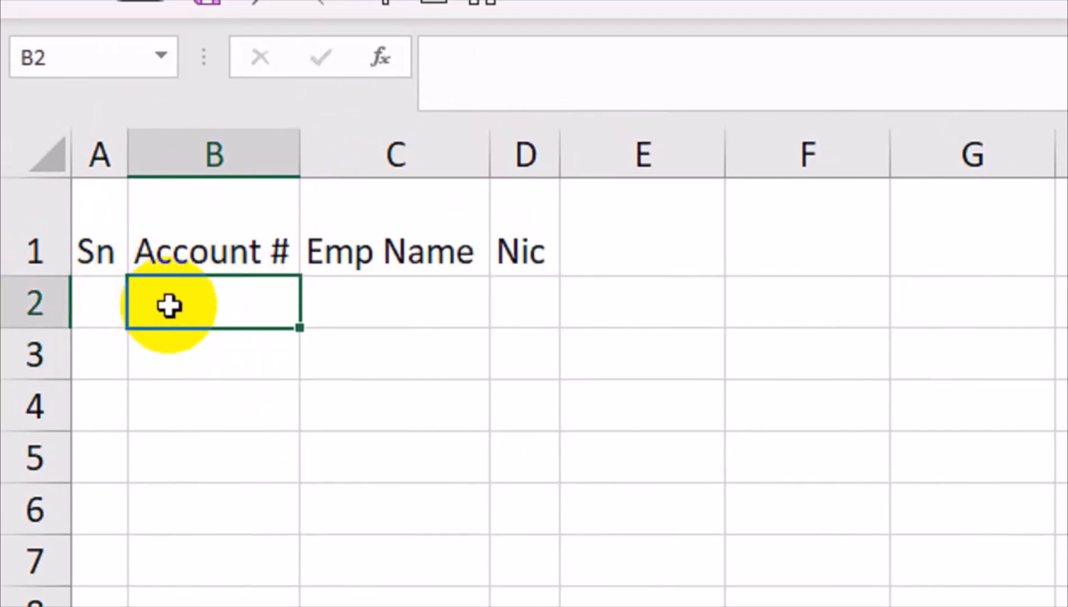
left_click_drag(170, 303, 228, 606)
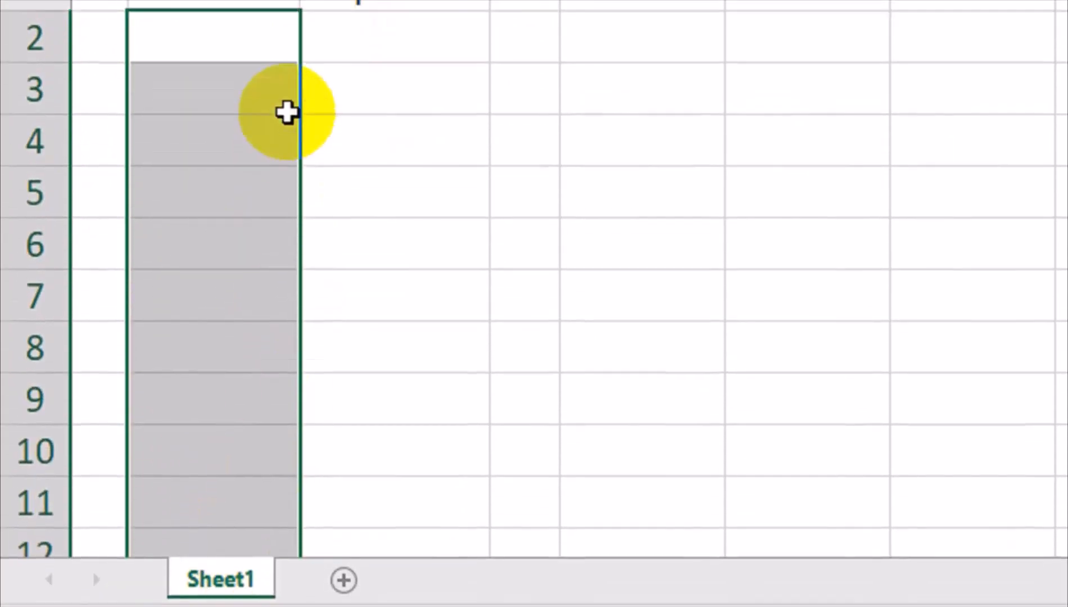
left_click(273, 153)
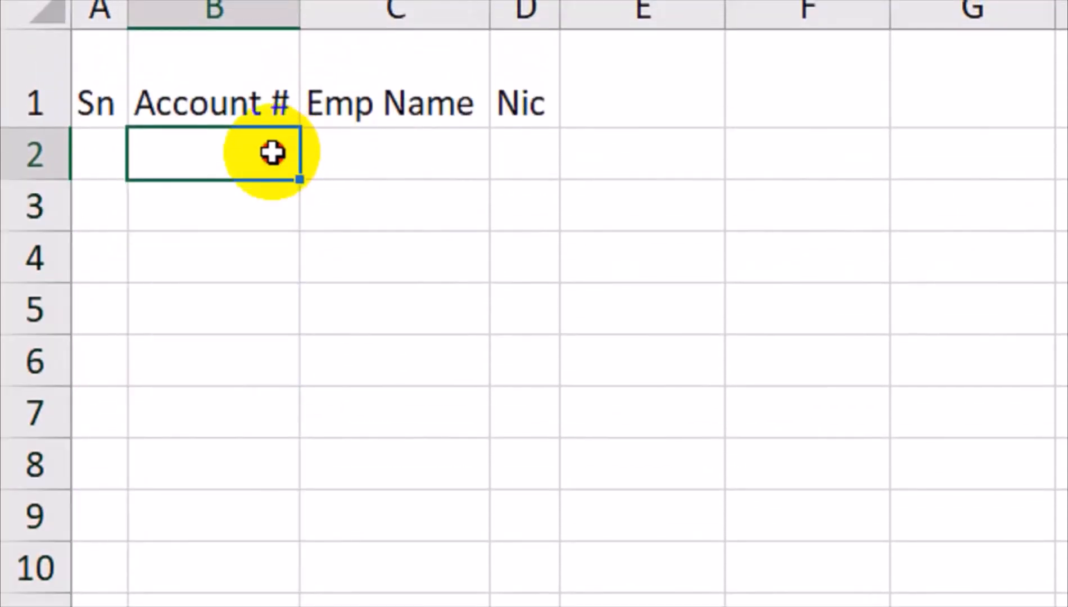
left_click_drag(272, 153, 280, 606)
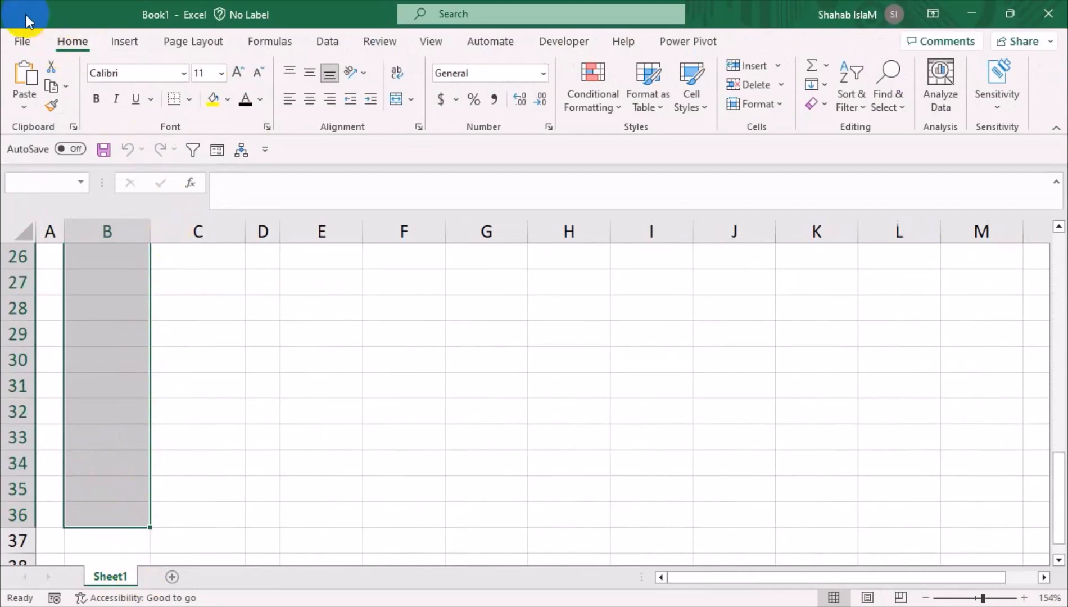
Apply the custom number format 000000 to the selected Account # cells
left_click(547, 126)
left_click_drag(491, 161, 313, 236)
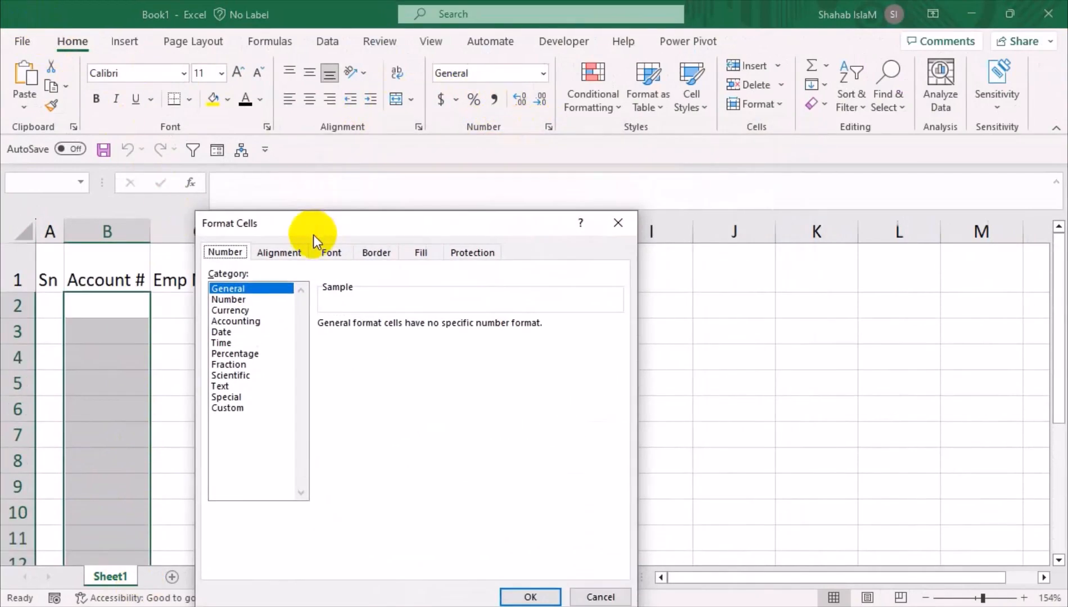
left_click(241, 406)
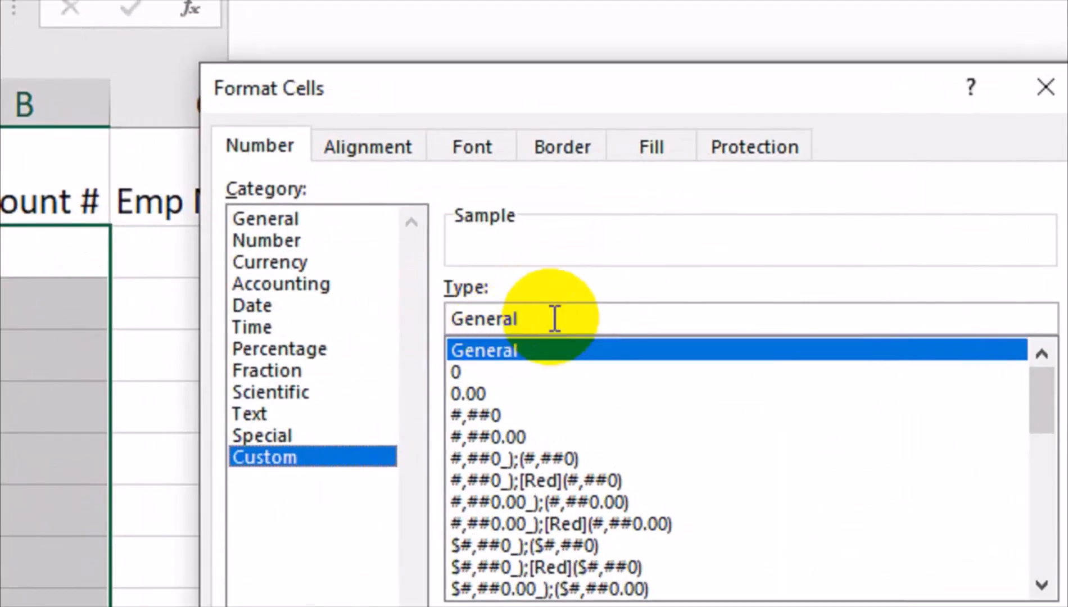
left_click_drag(372, 338, 305, 336)
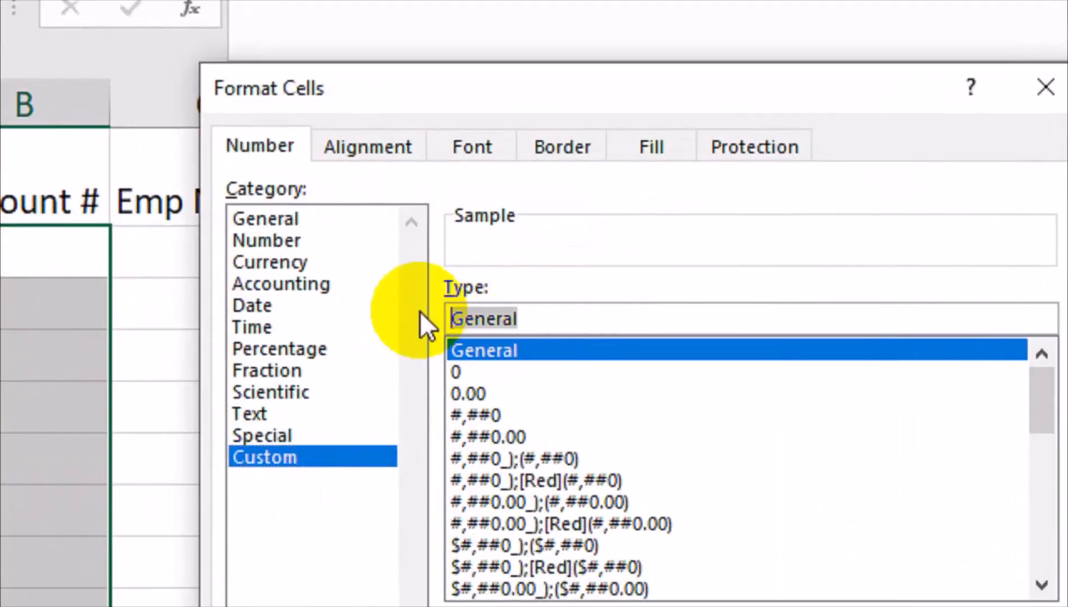
type("000")
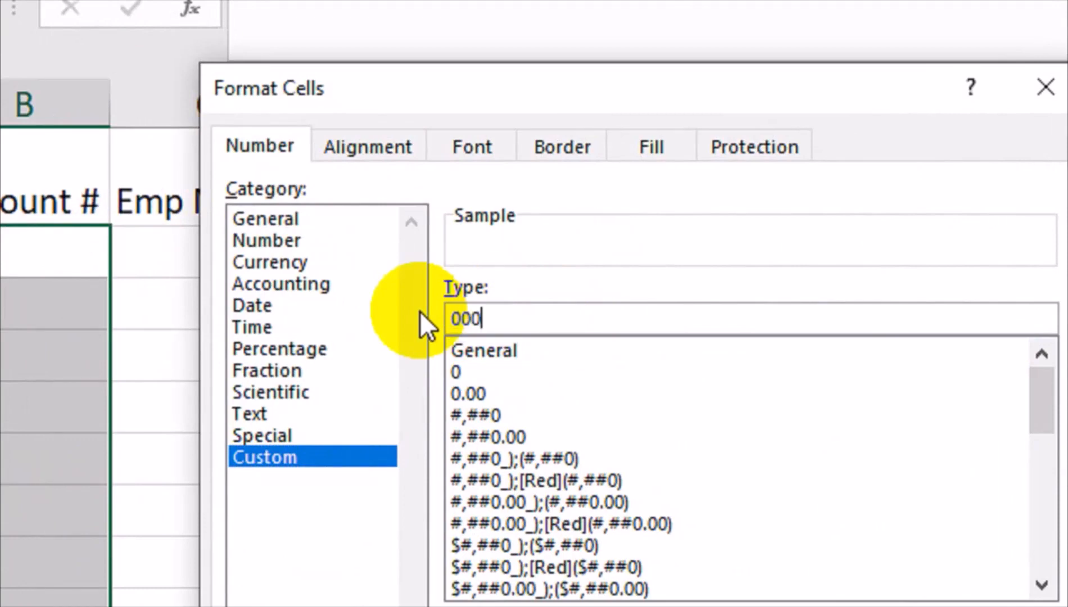
type("000")
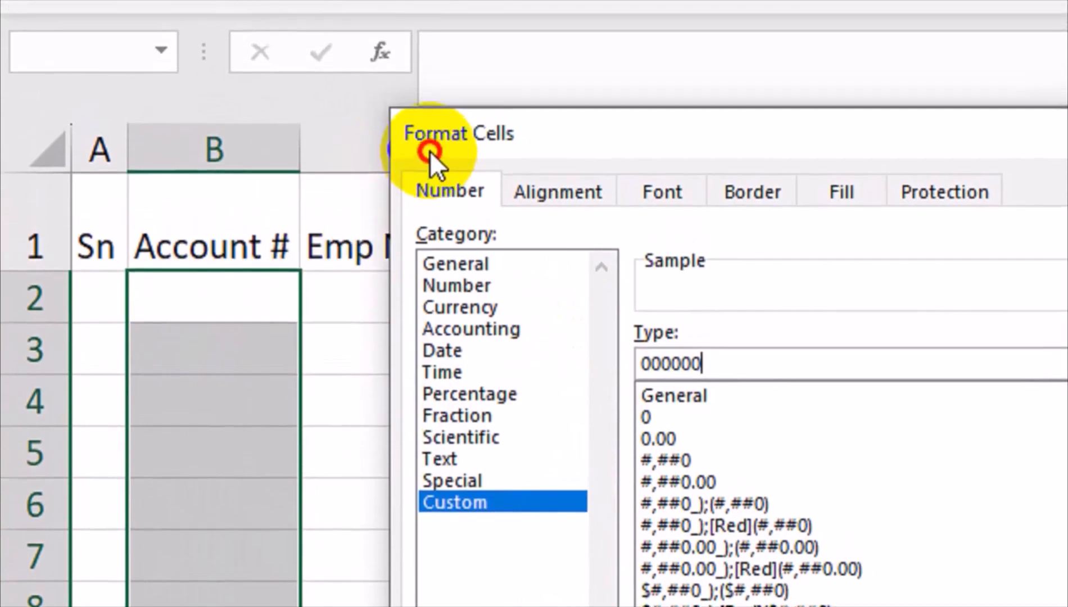
left_click_drag(430, 106, 368, 52)
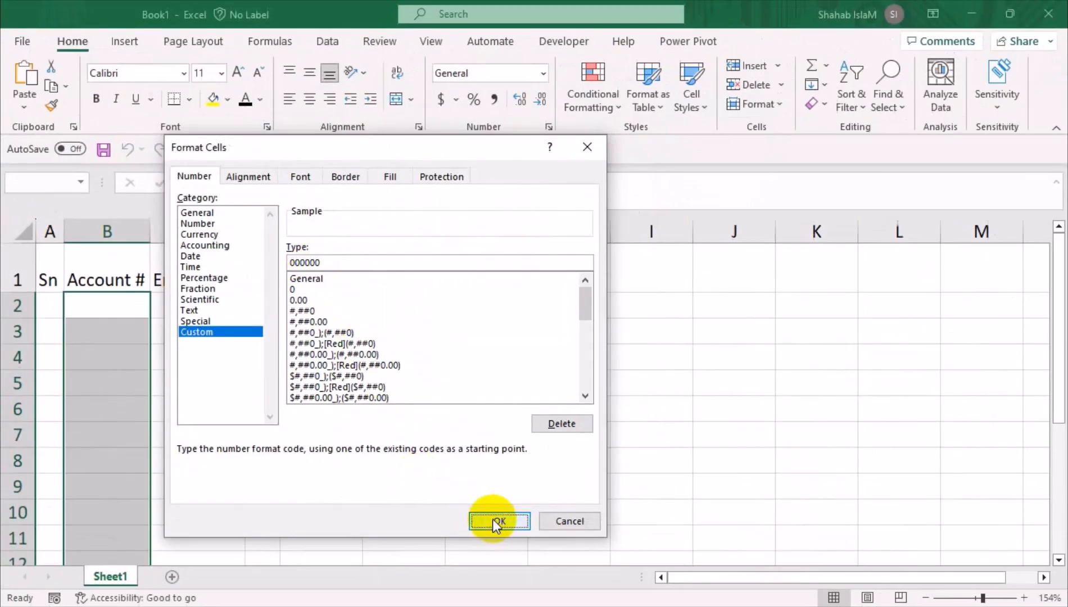
left_click(496, 521)
Test the six-digit format by entering 32 and 122656 in B2 and B3
left_click(120, 304)
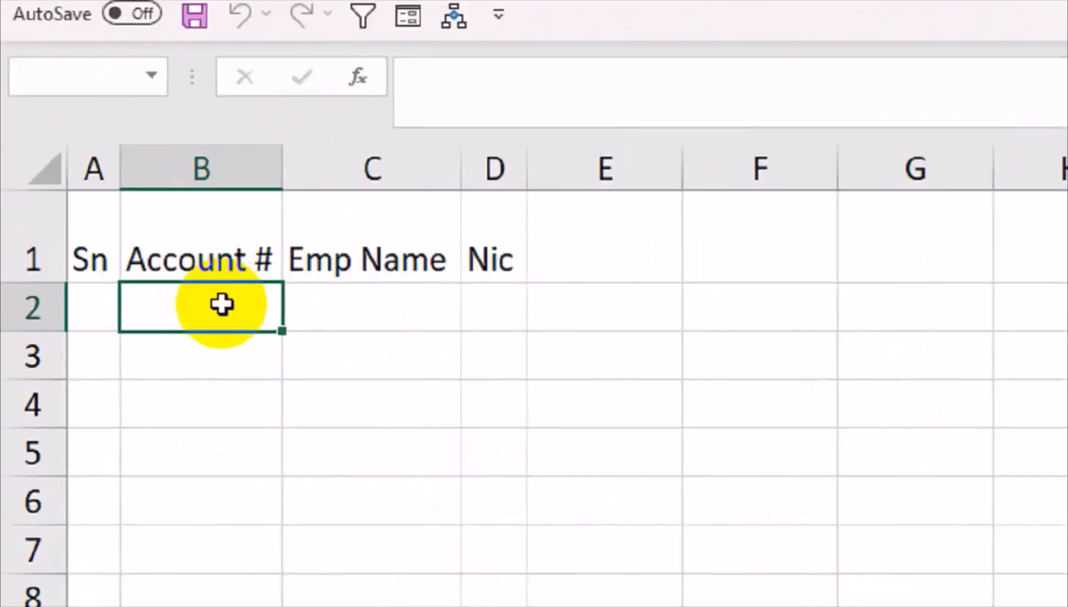
type("32")
key("Return")
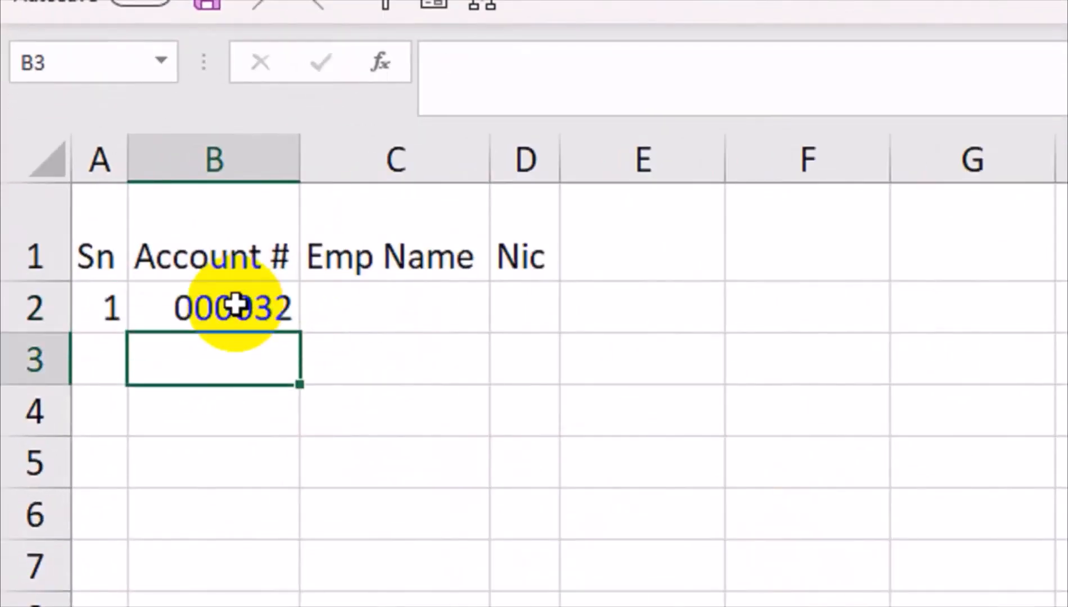
type("12265")
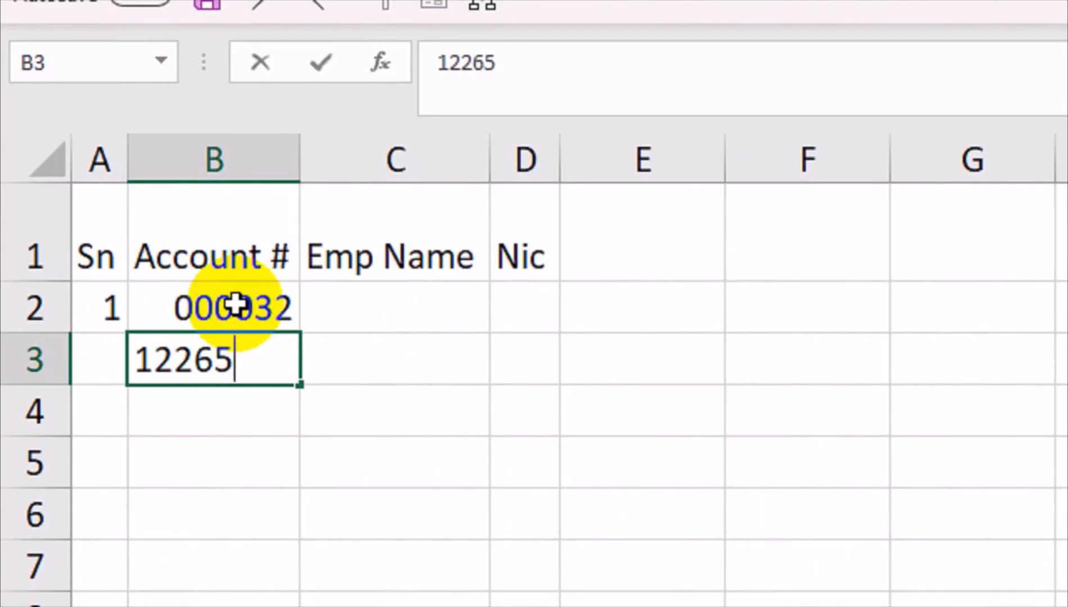
type("6")
key("Return")
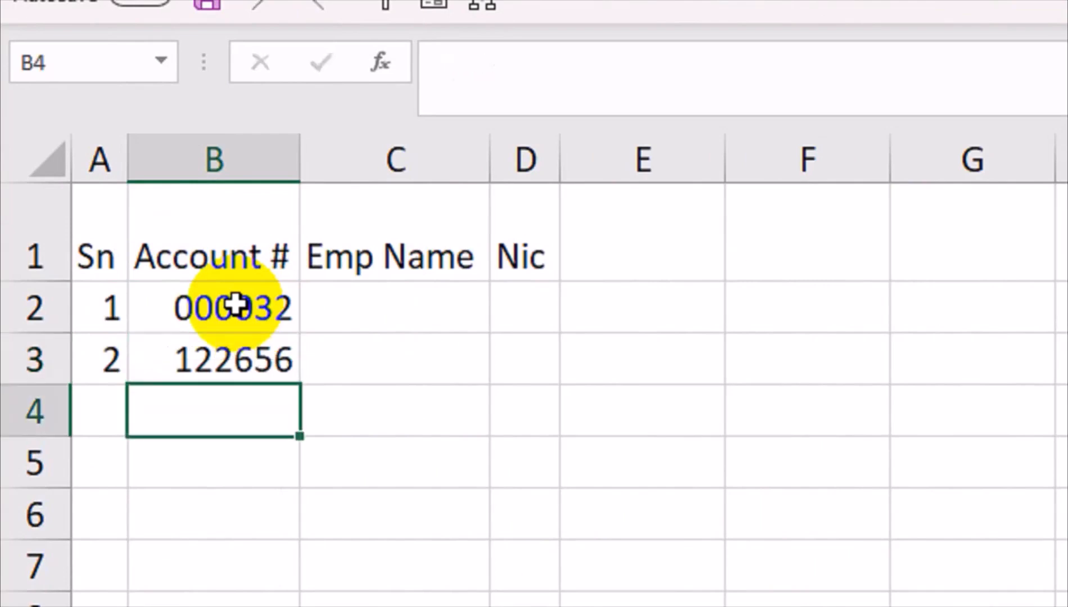
Clear the test entries from rows 2 and 3 and select Account # cells B2:B12
key("Up")
key("Delete")
key("Up")
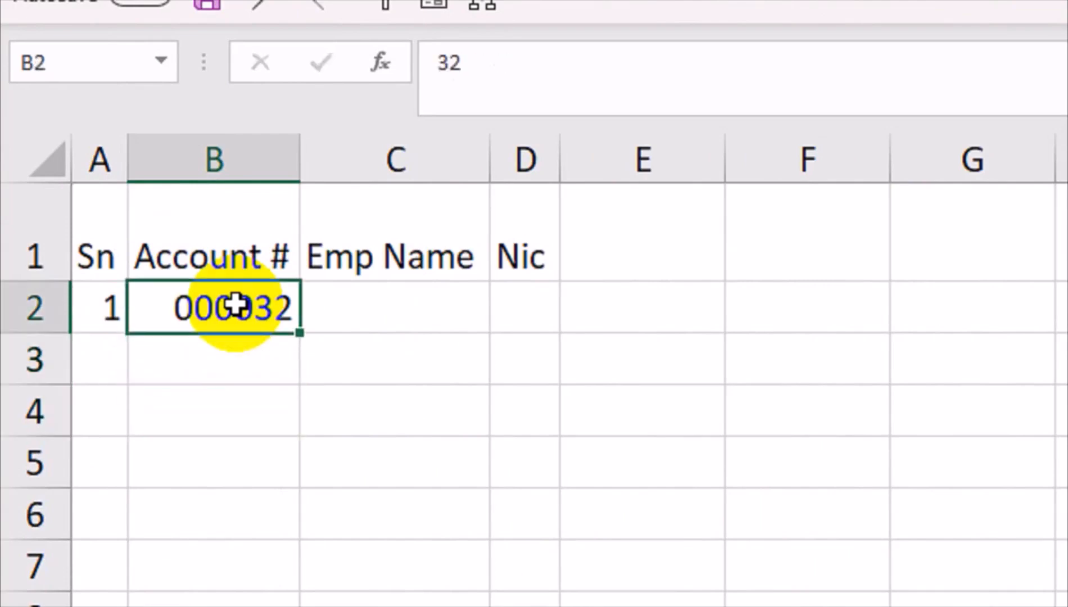
key("Delete")
left_click_drag(235, 304, 207, 606)
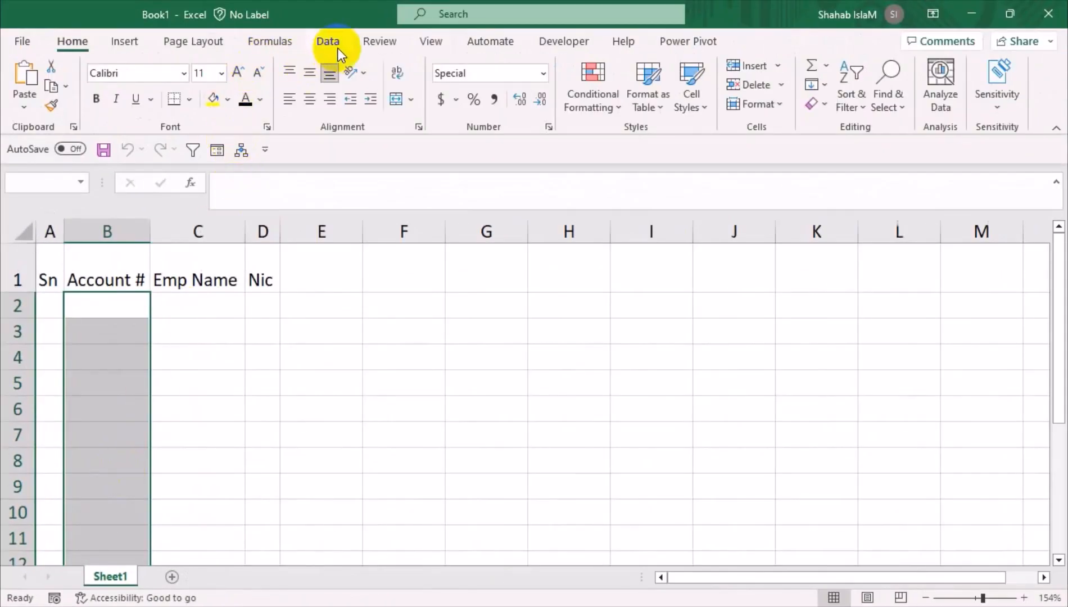
Add a whole-number, less-than-or-equal validation to B2:B12 and test it with 32 in B2
left_click(337, 45)
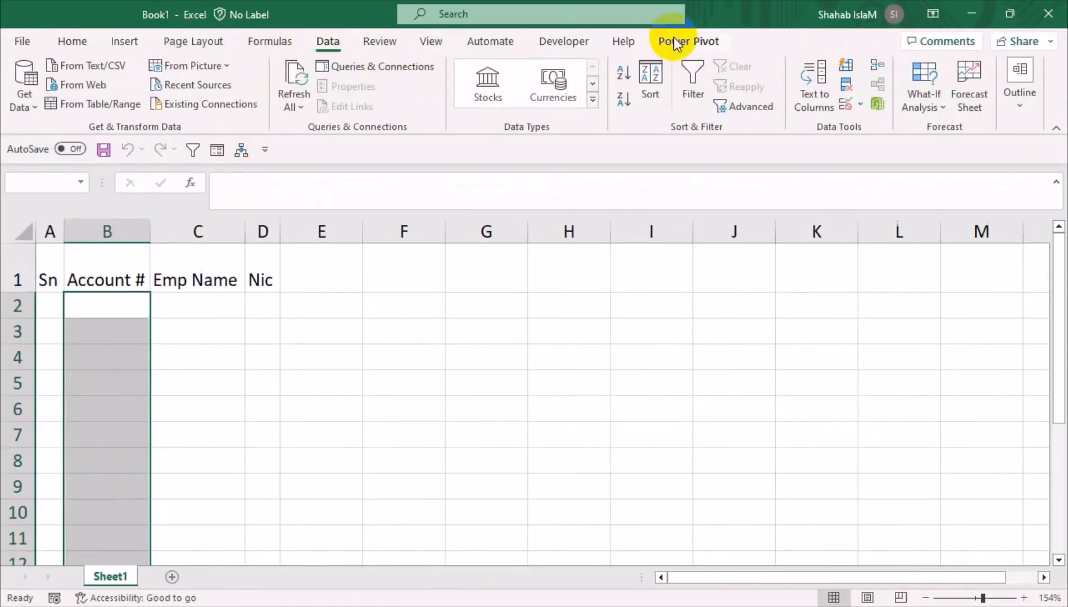
left_click(860, 104)
left_click(873, 128)
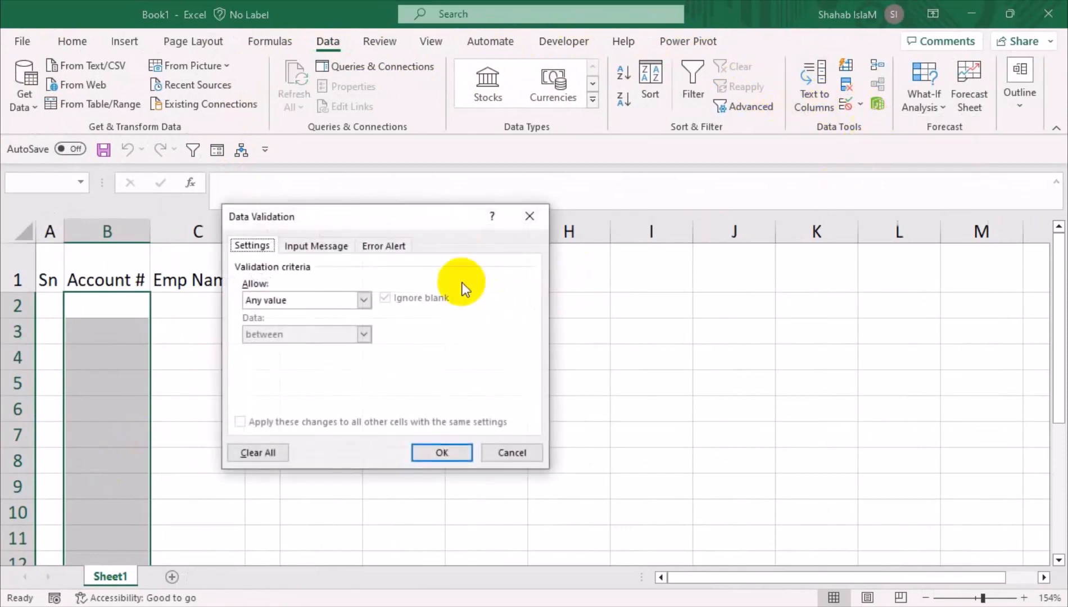
left_click_drag(383, 221, 296, 305)
left_click(219, 388)
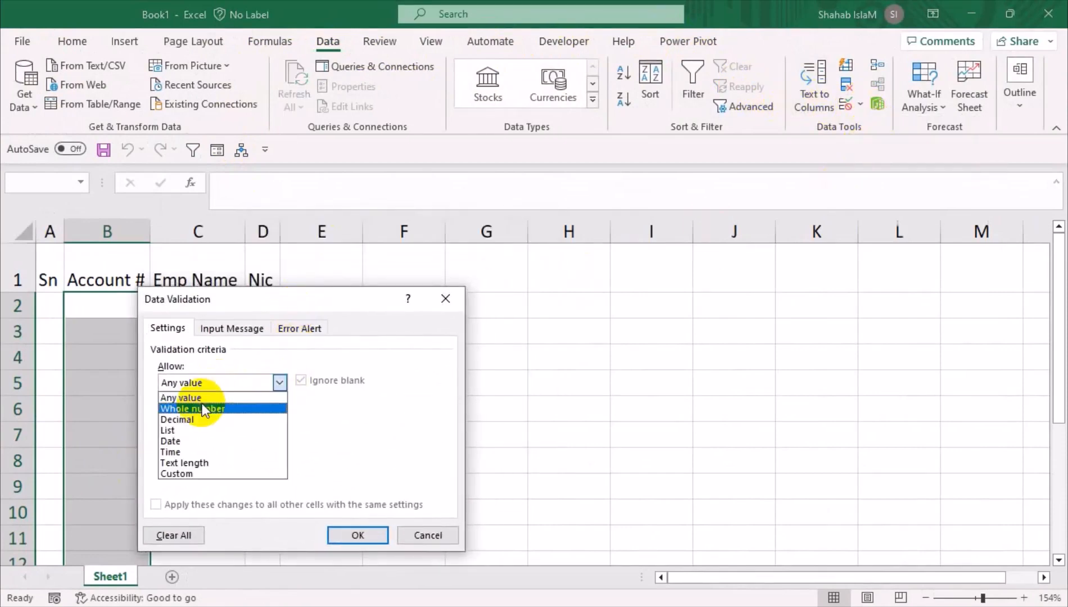
left_click(203, 384)
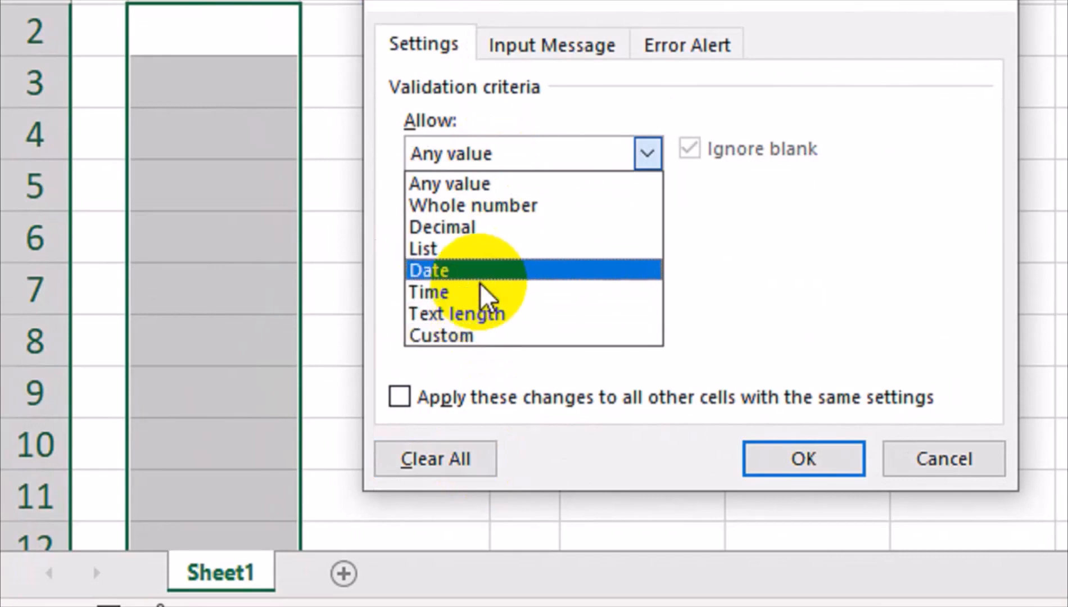
left_click(495, 206)
left_click(513, 230)
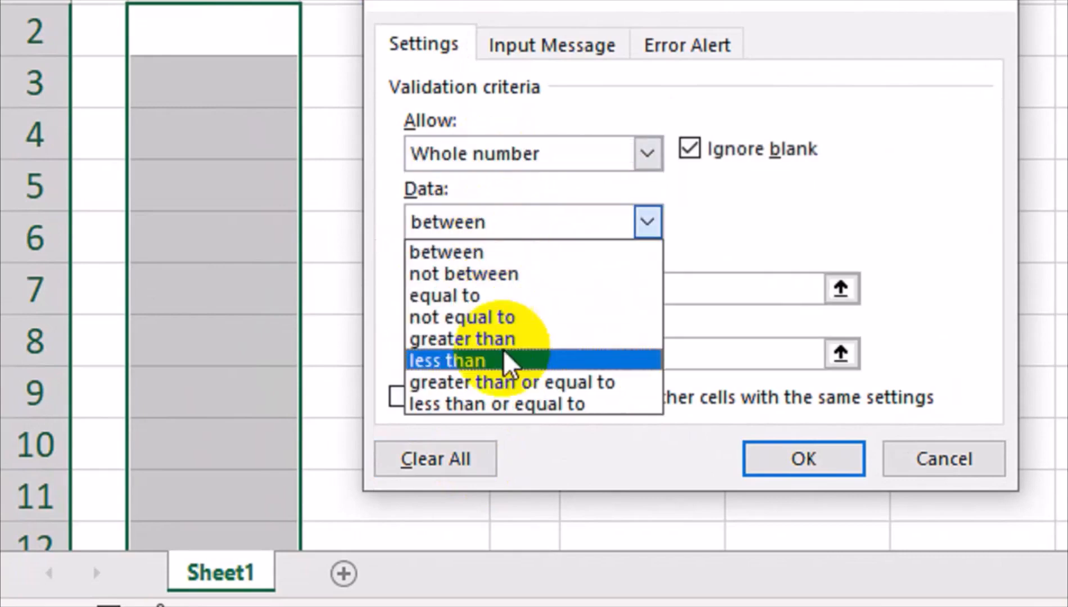
left_click(525, 410)
left_click(419, 293)
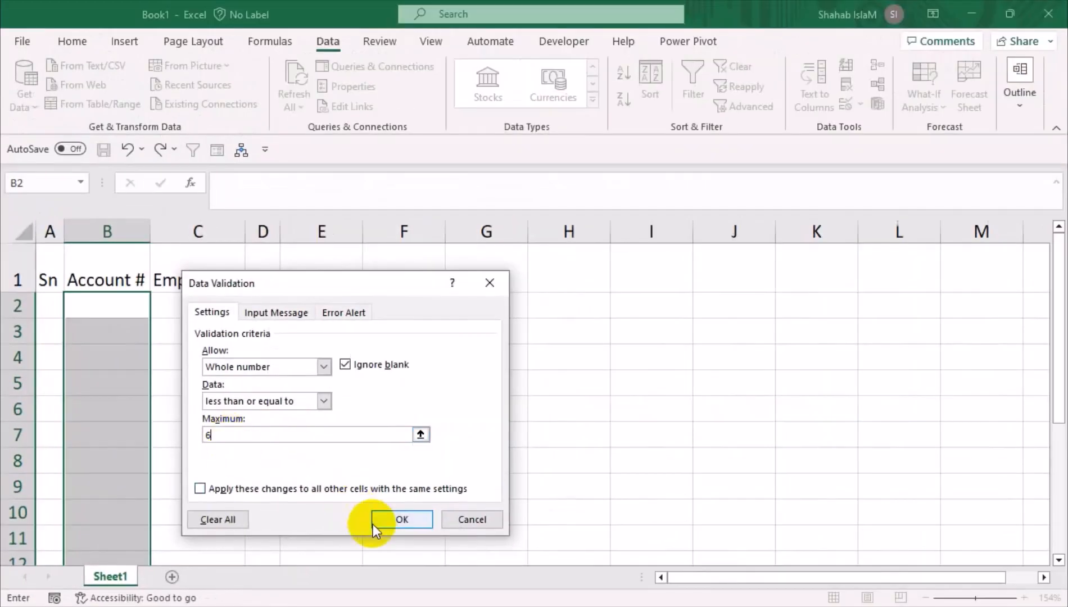
left_click(804, 459)
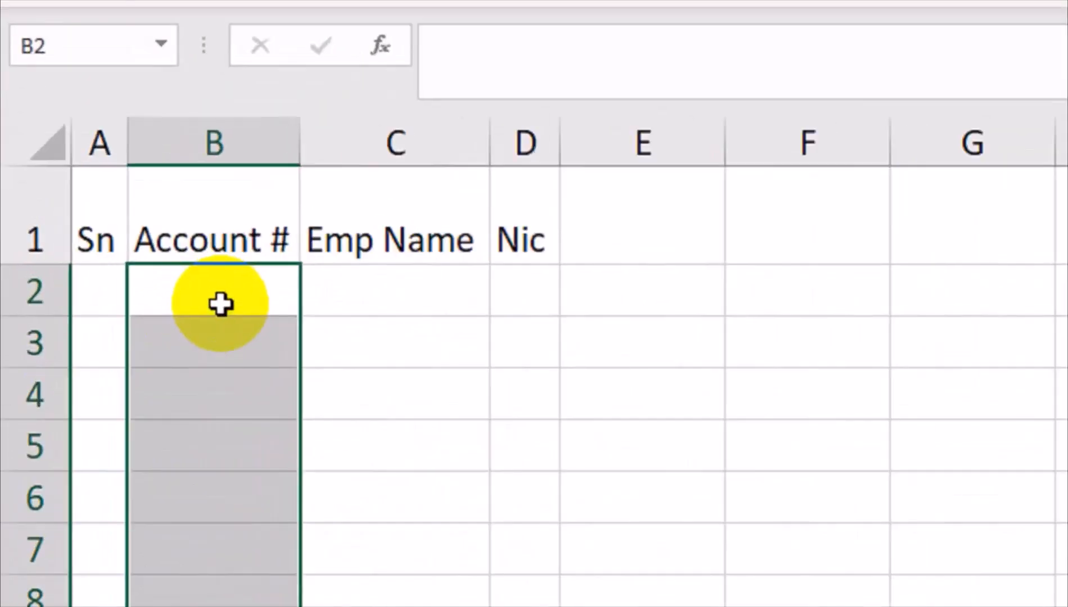
left_click(220, 304)
type("32")
key("Return")
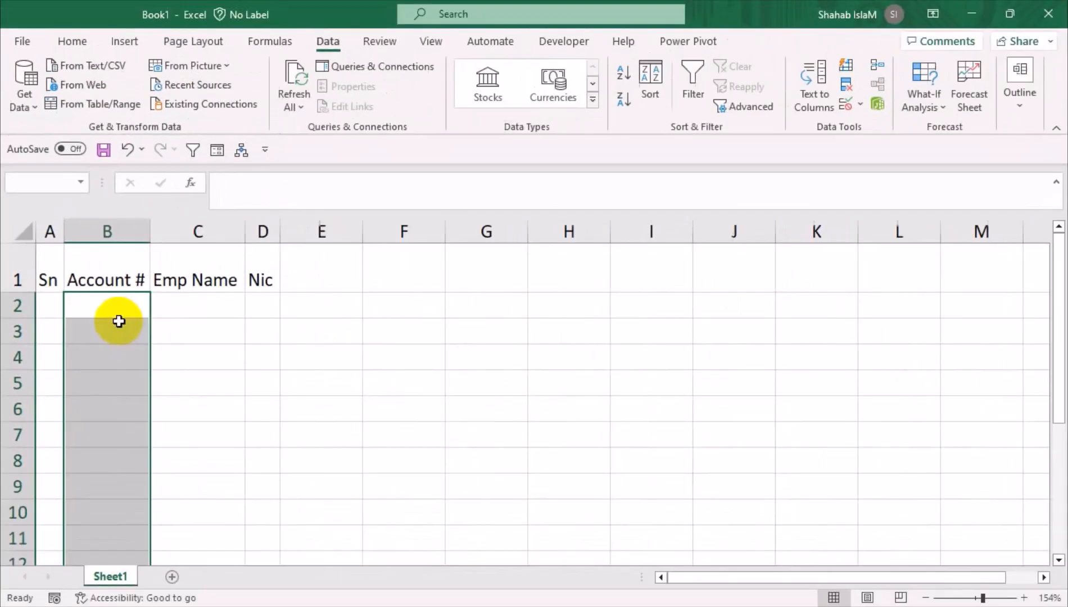
Change the validation rule to text length less than or equal to 6
left_click(860, 106)
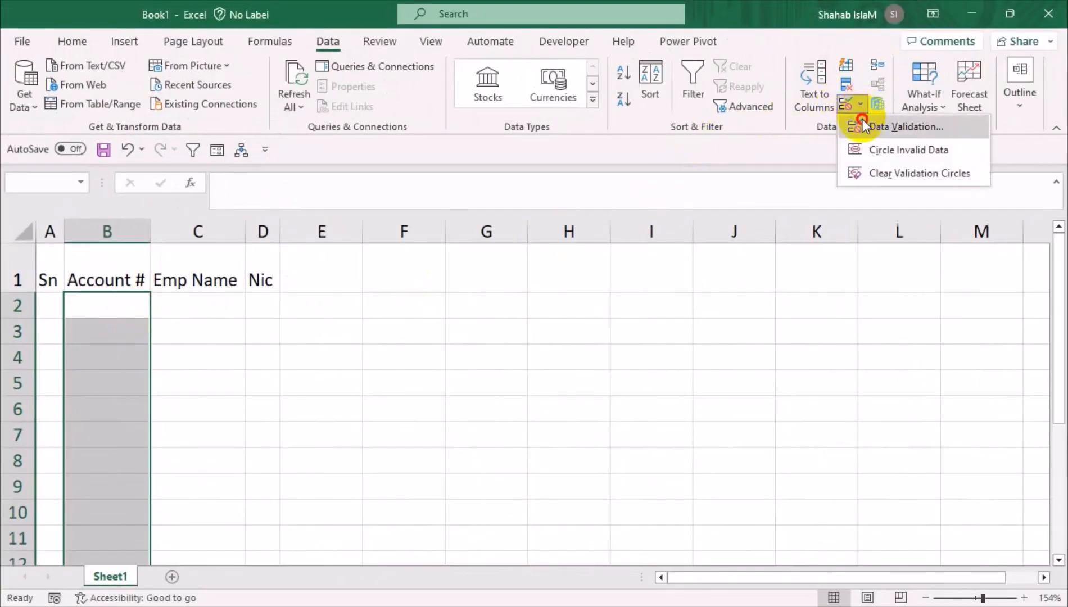
left_click(862, 119)
left_click(255, 369)
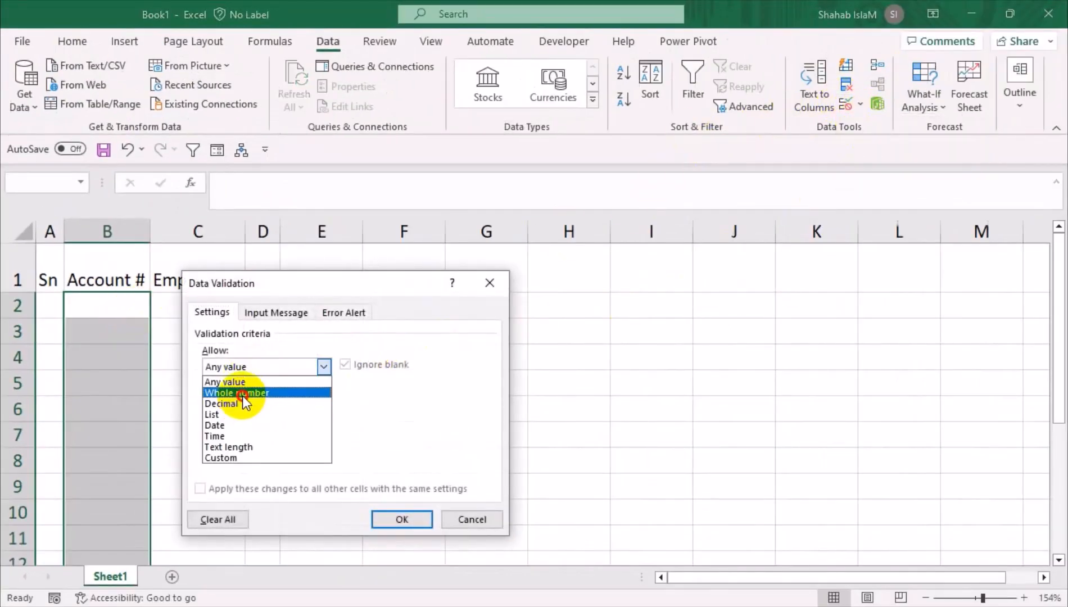
left_click(242, 394)
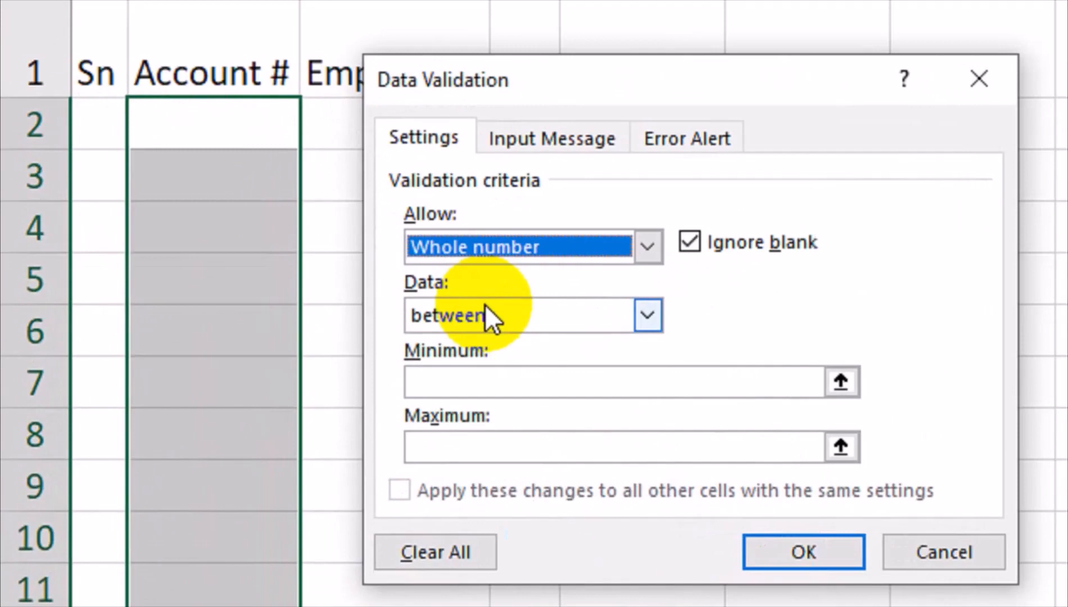
left_click(484, 306)
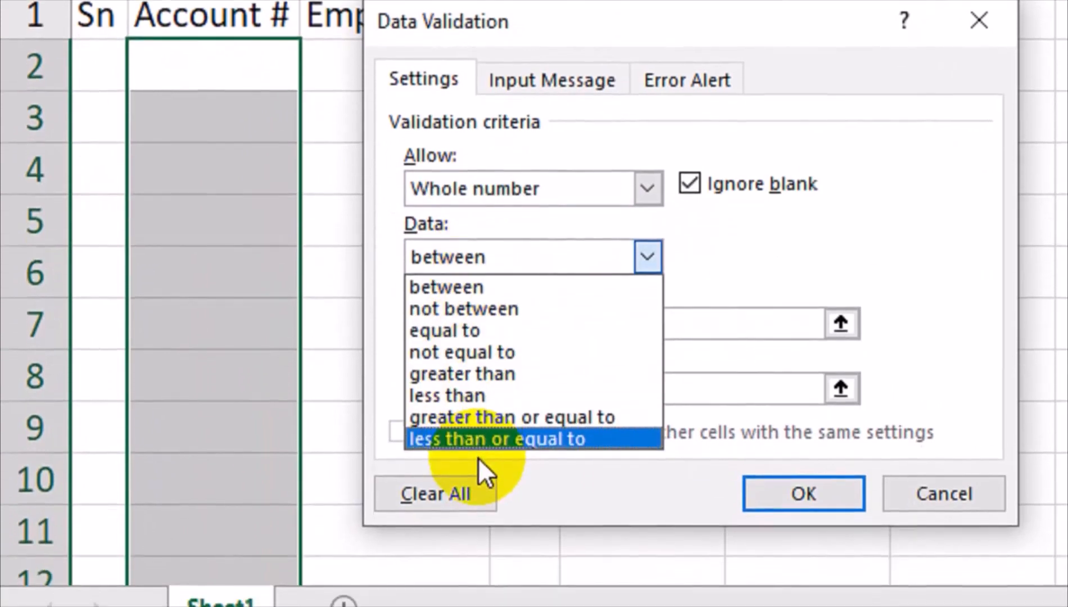
left_click(478, 497)
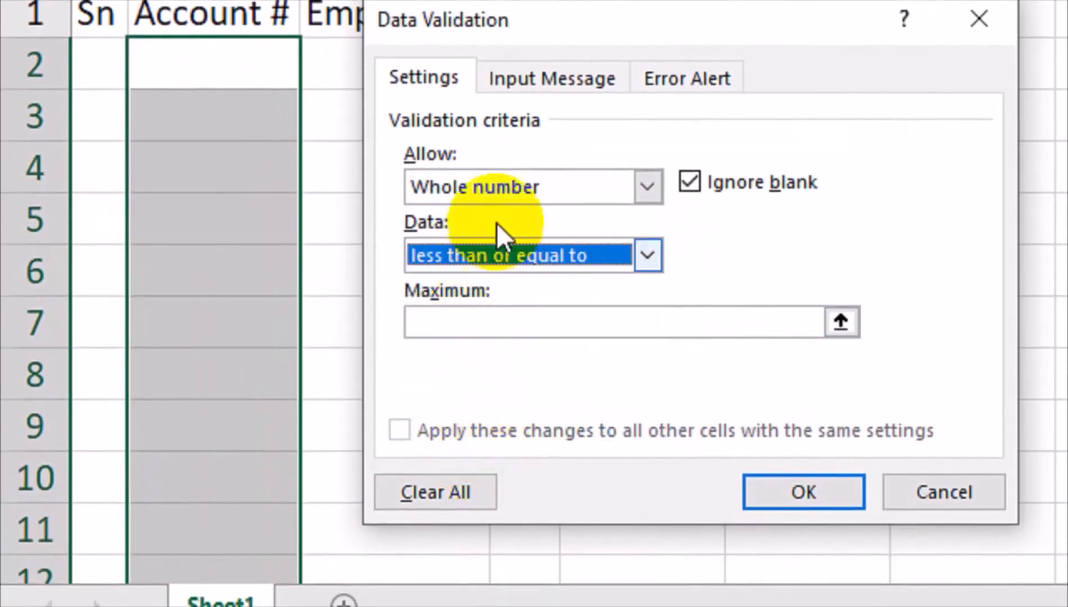
left_click(508, 186)
left_click(470, 347)
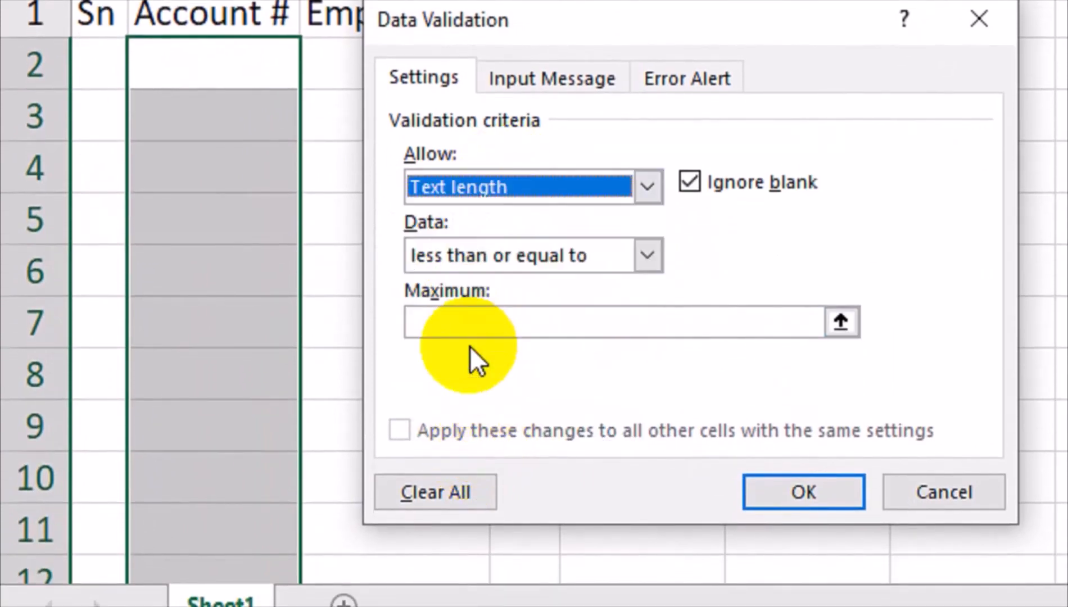
left_click(474, 331)
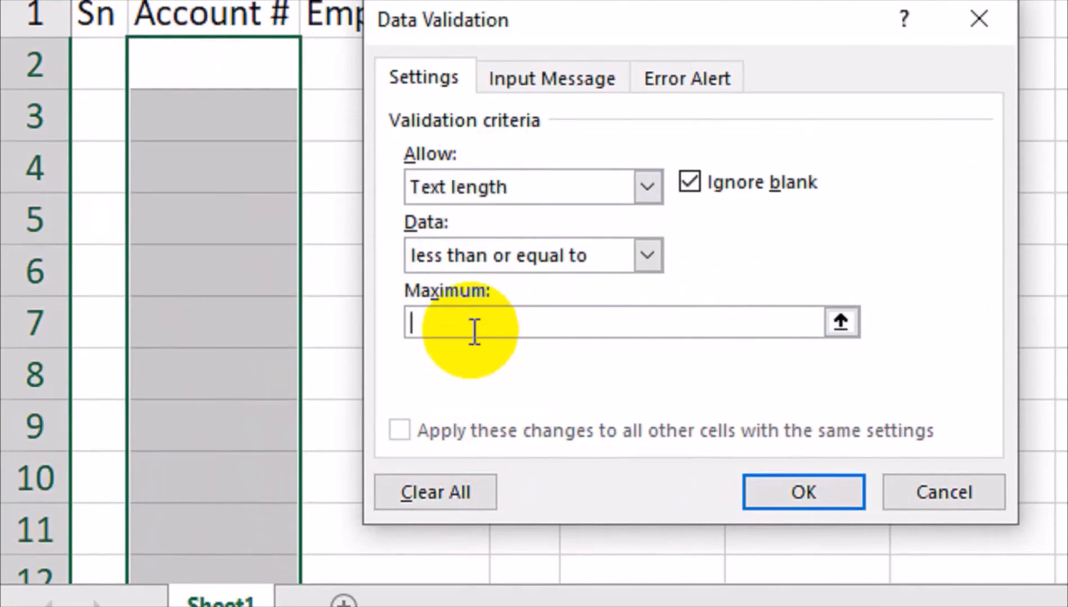
left_click(784, 492)
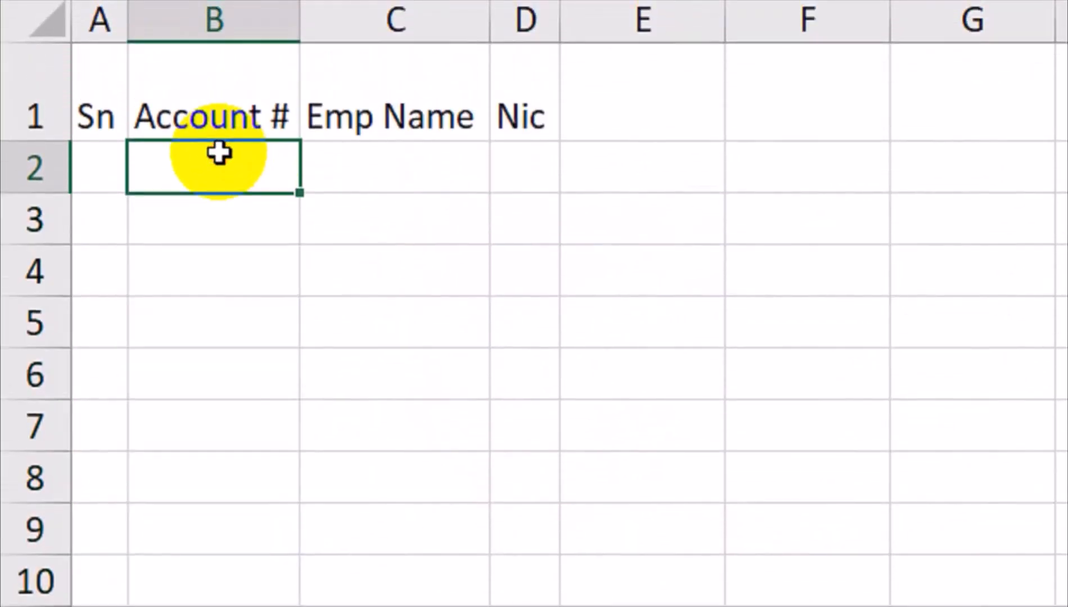
Enter a short account number in B2, see a seven-digit entry in B3 rejected, then select B3:B12
type("36")
key("Return")
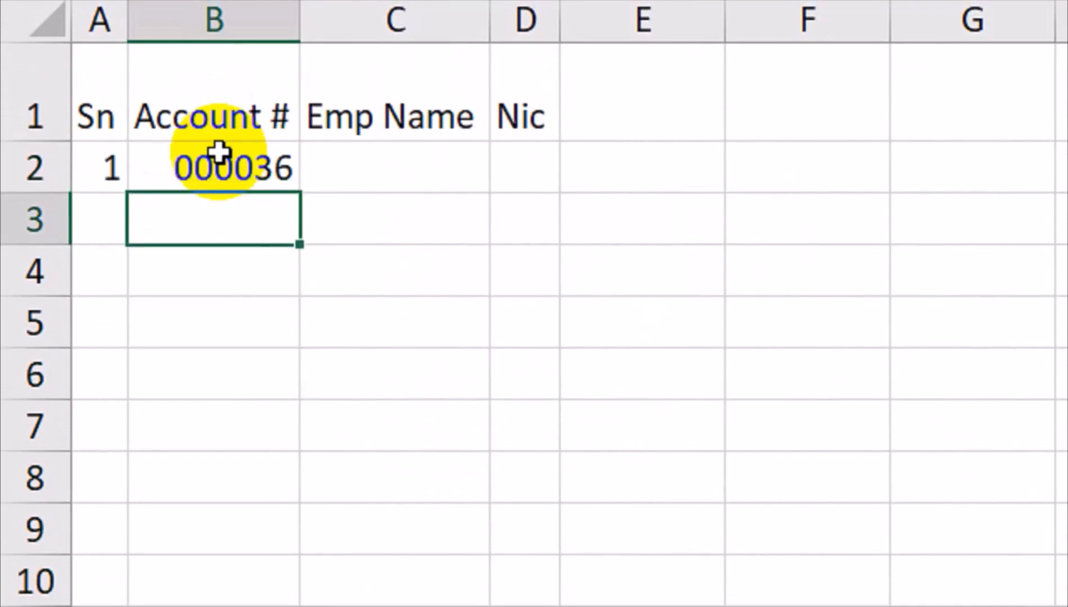
type("3659897")
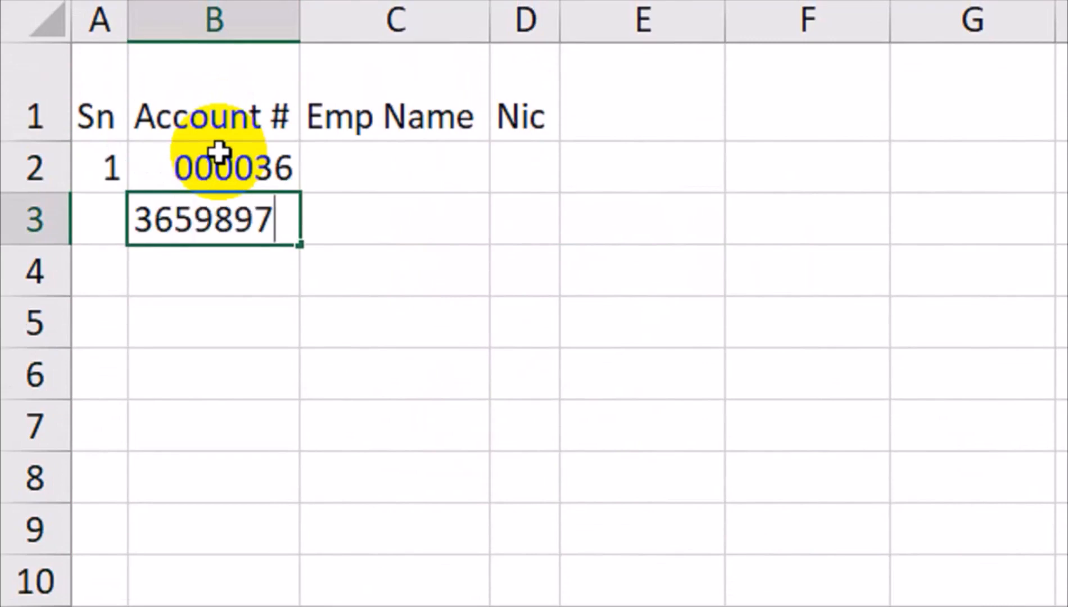
key("Return")
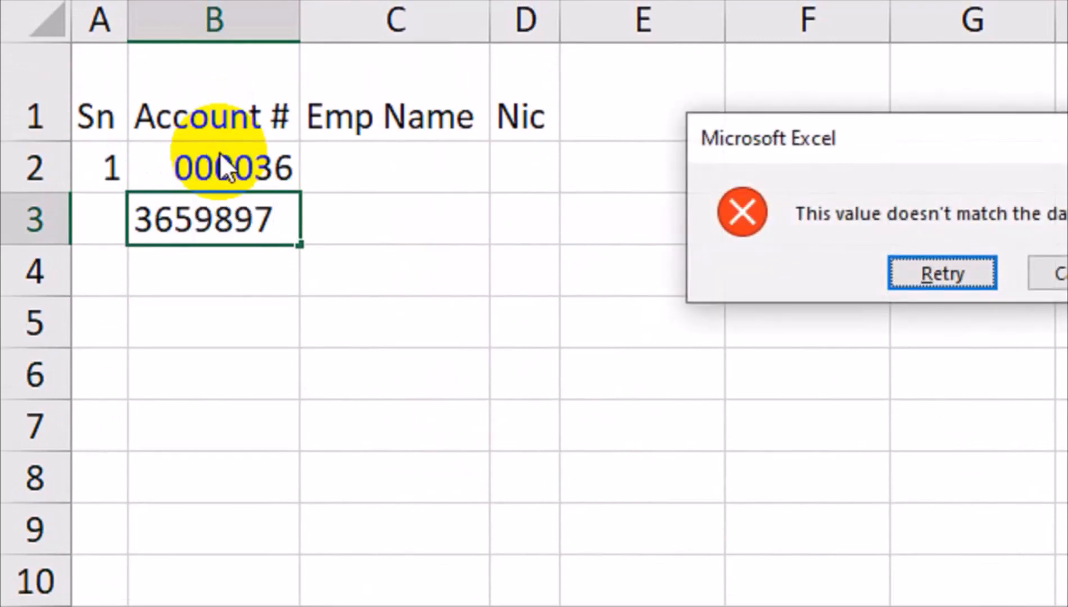
left_click_drag(689, 160, 223, 285)
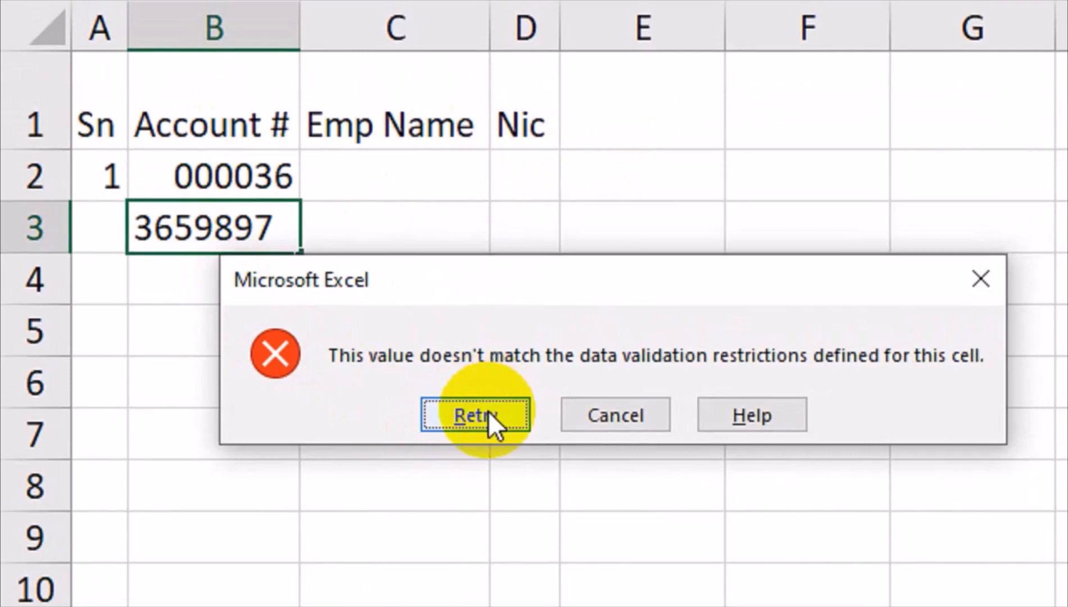
left_click(588, 415)
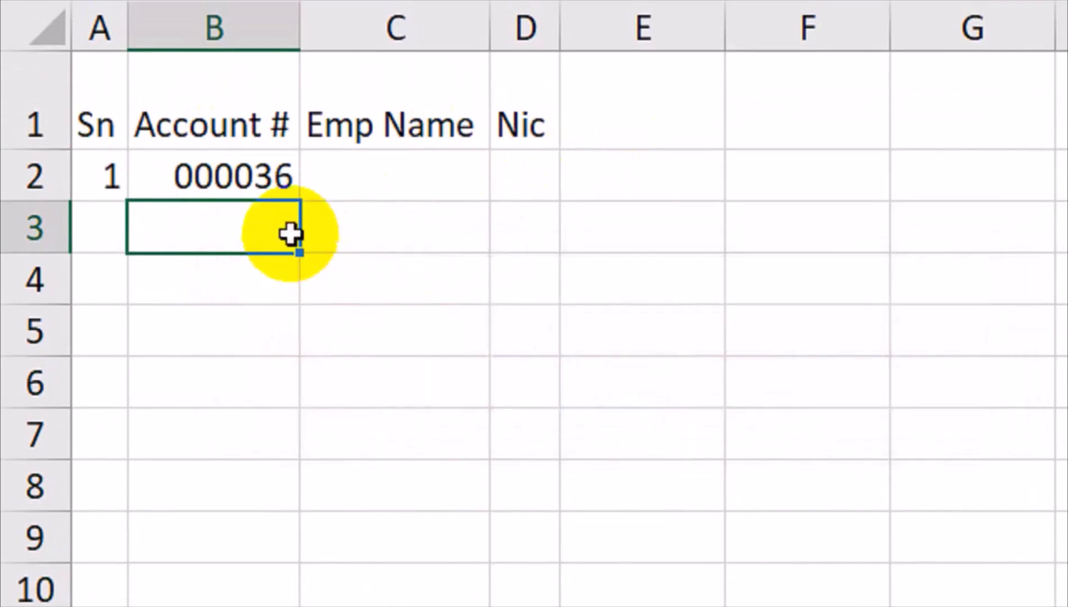
left_click_drag(275, 225, 237, 606)
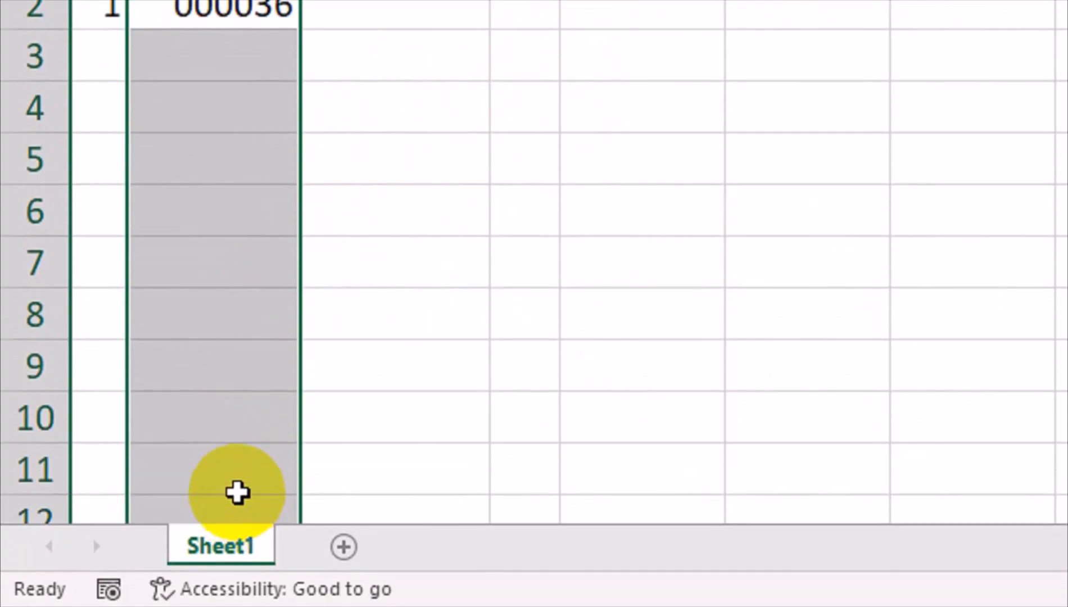
Open Data Validation for the selected cells and set the error alert style to Information
left_click(858, 106)
left_click(877, 127)
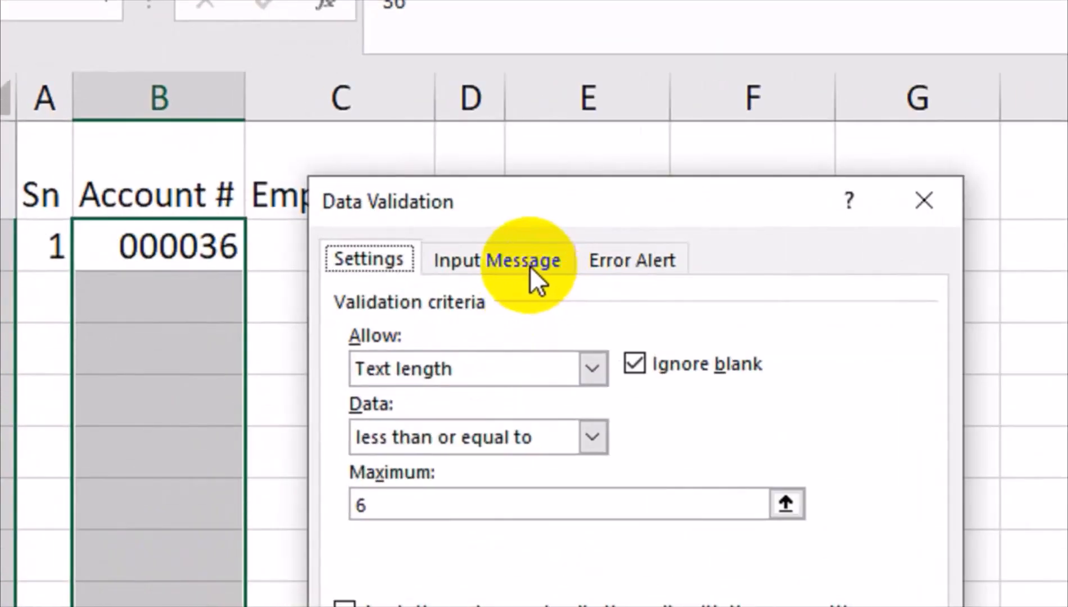
left_click(276, 313)
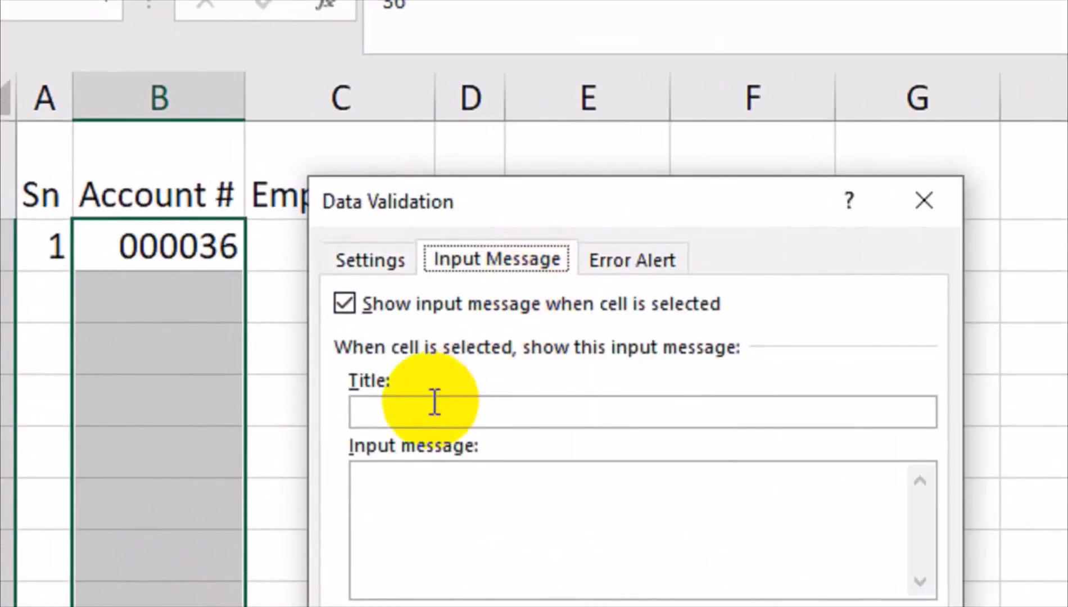
left_click(600, 256)
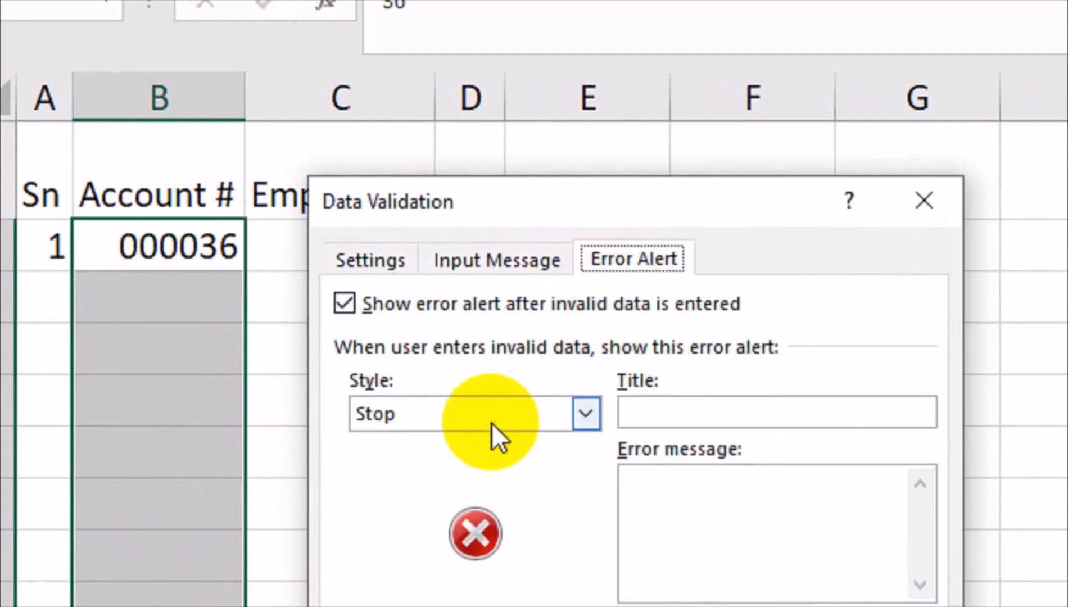
left_click(470, 419)
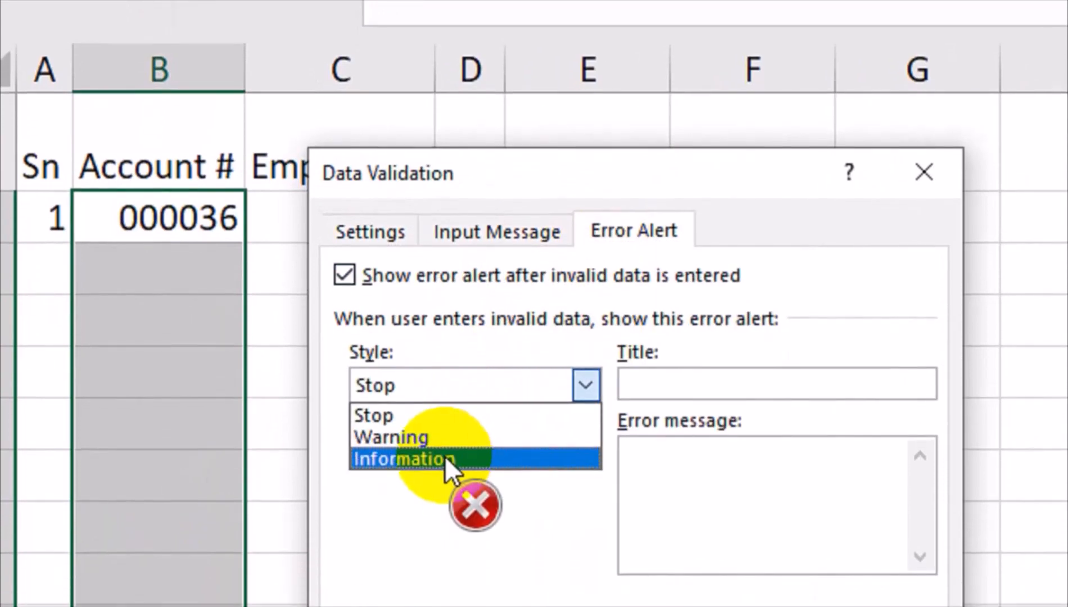
left_click(446, 456)
Title the alert DATA ENTRY with the message ALLOW IN MAX 6 DIGIT IN CELL and save it
left_click(655, 383)
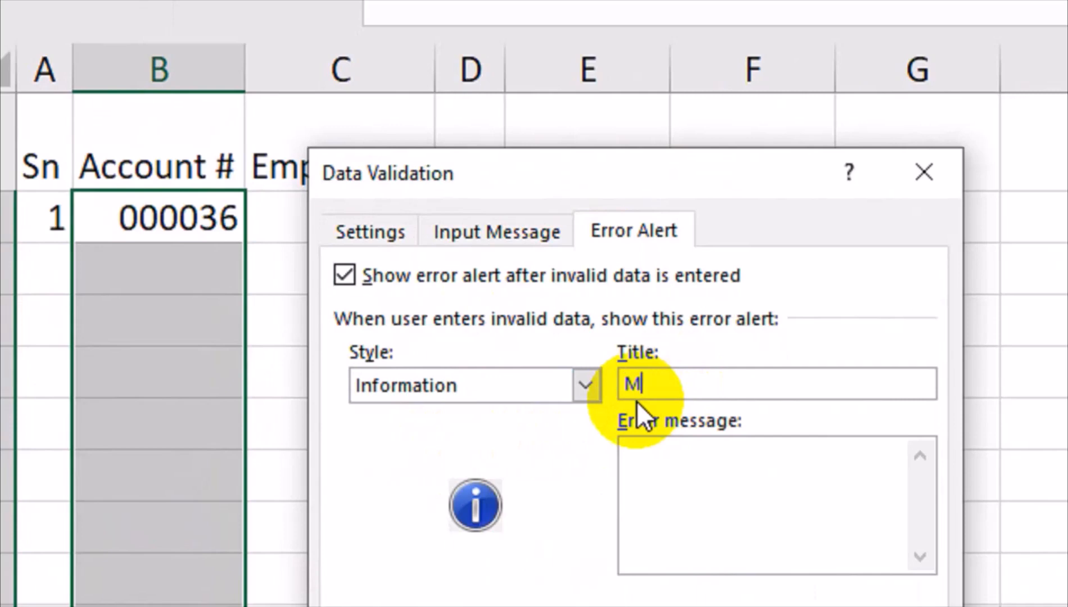
type("MNTER")
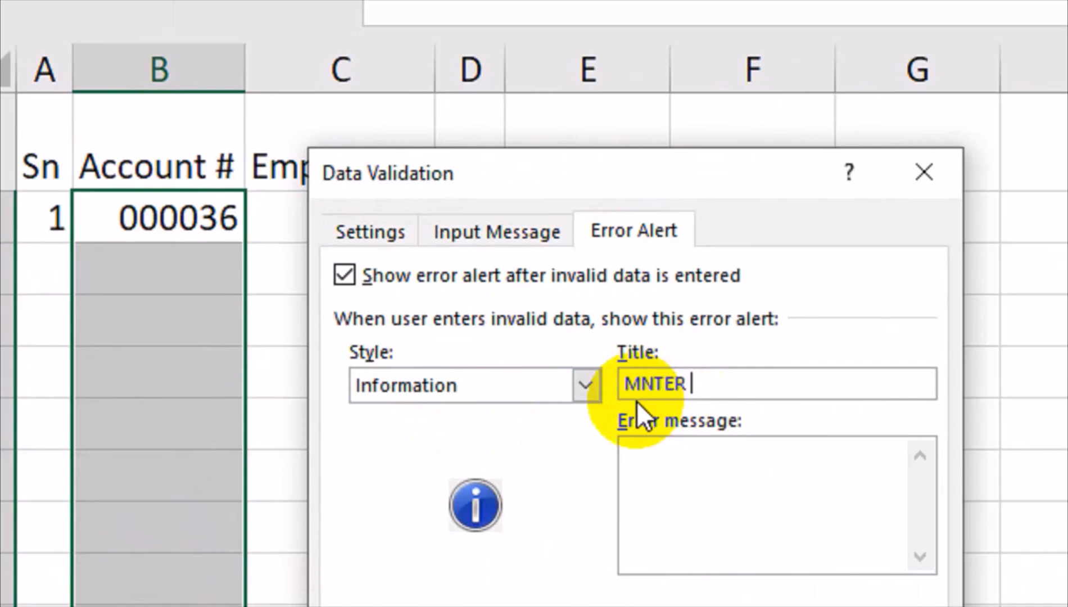
key("BackSpace")
key("BackSpace")
key("BackSpace")
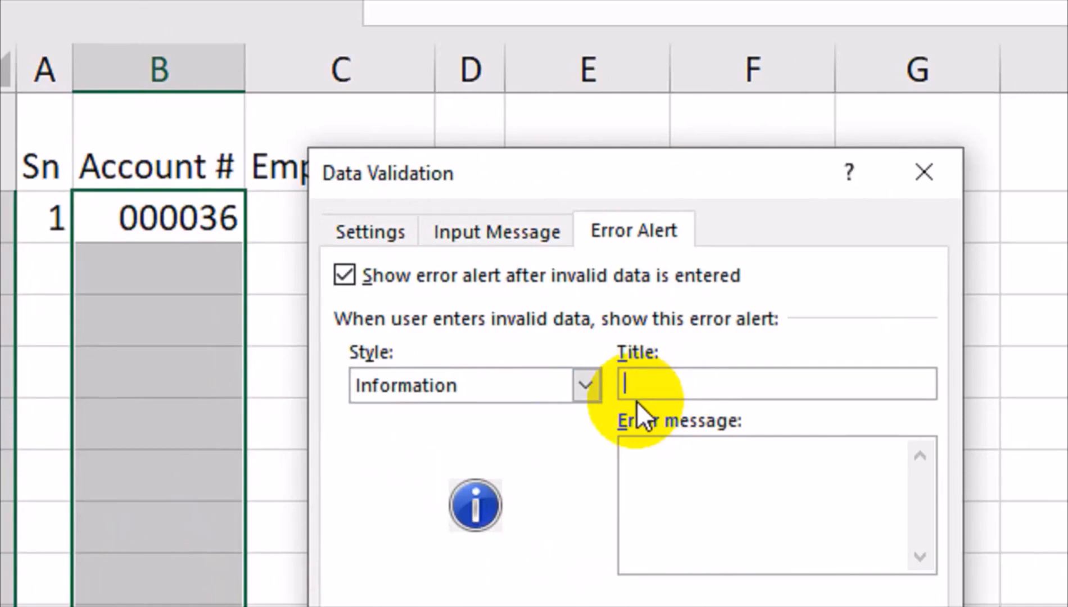
type("DATA ")
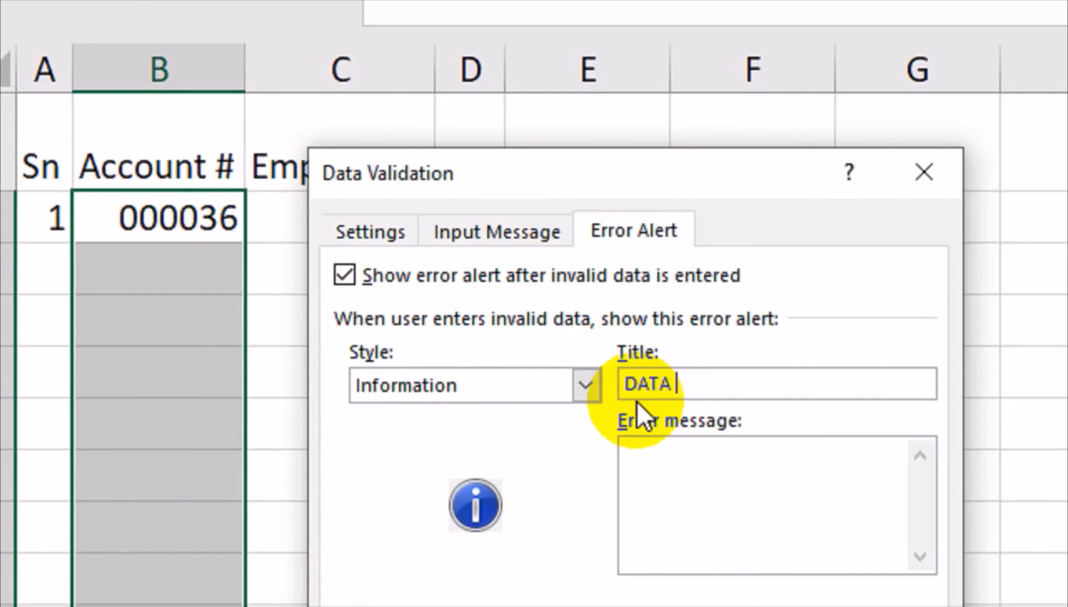
type("ENT")
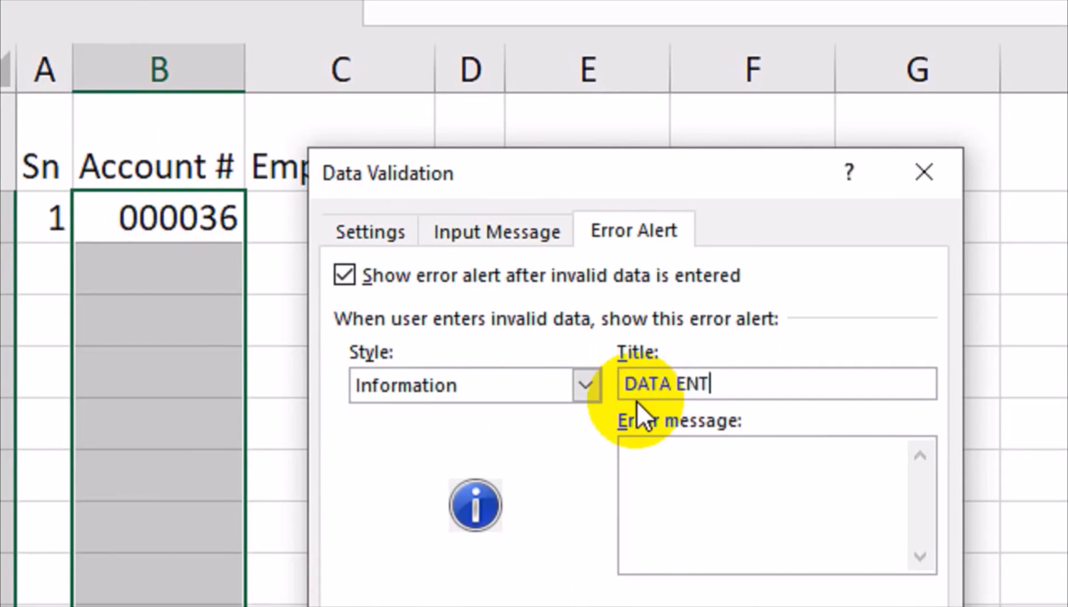
type("RY")
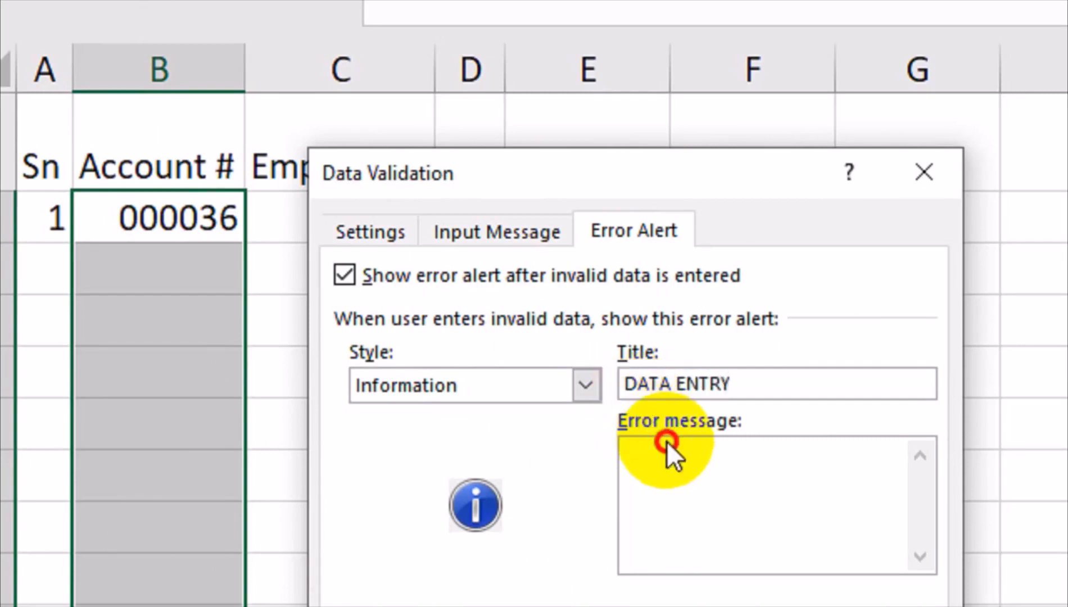
type("ALLOW IN 6 DIGIT")
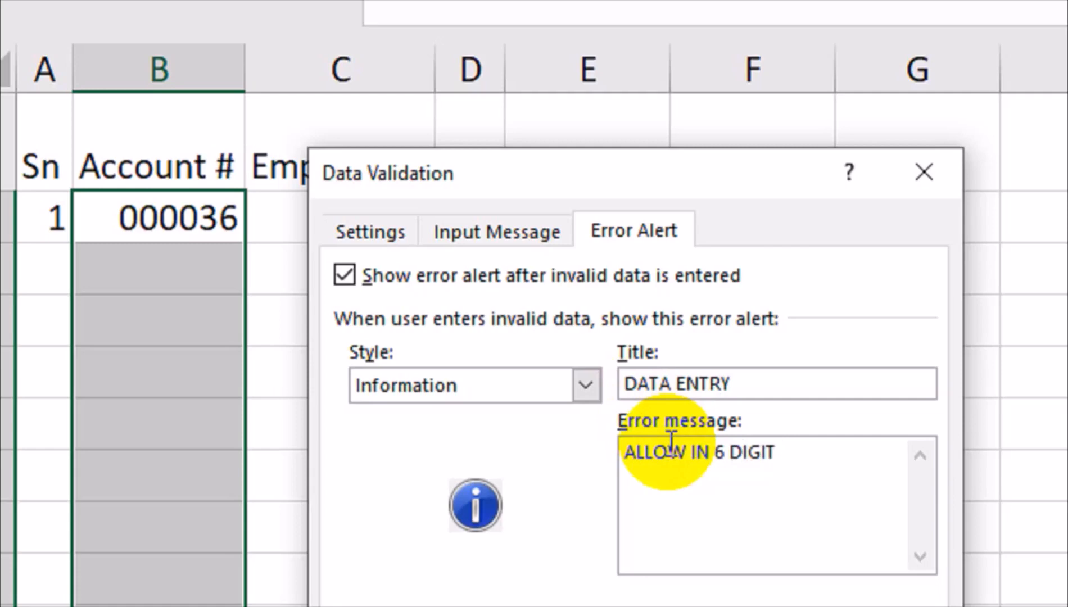
left_click(727, 454)
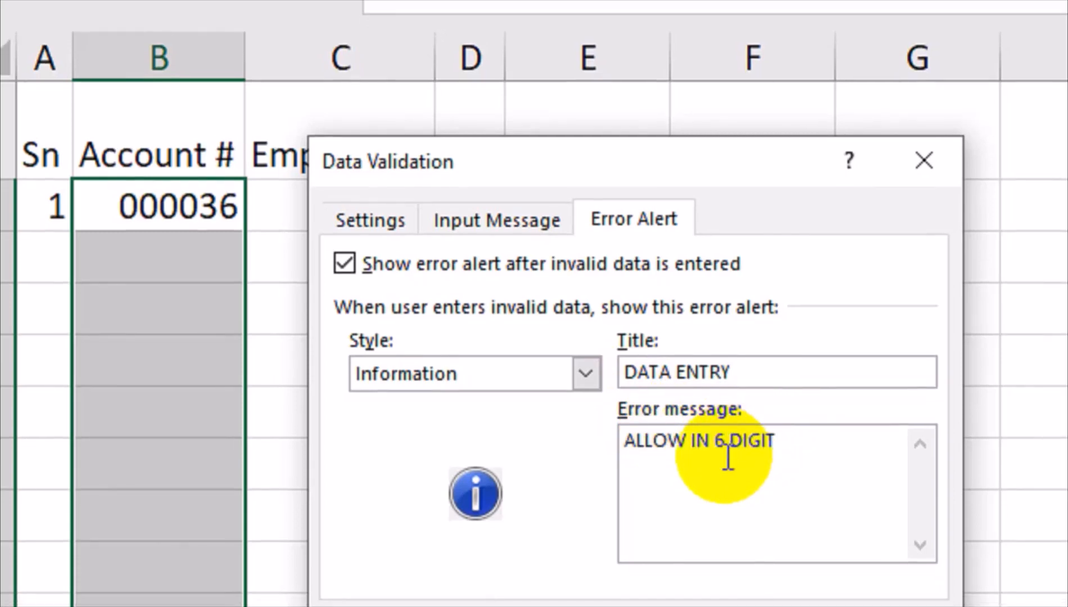
type("mAX")
key("BackSpace")
key("BackSpace")
key("BackSpace")
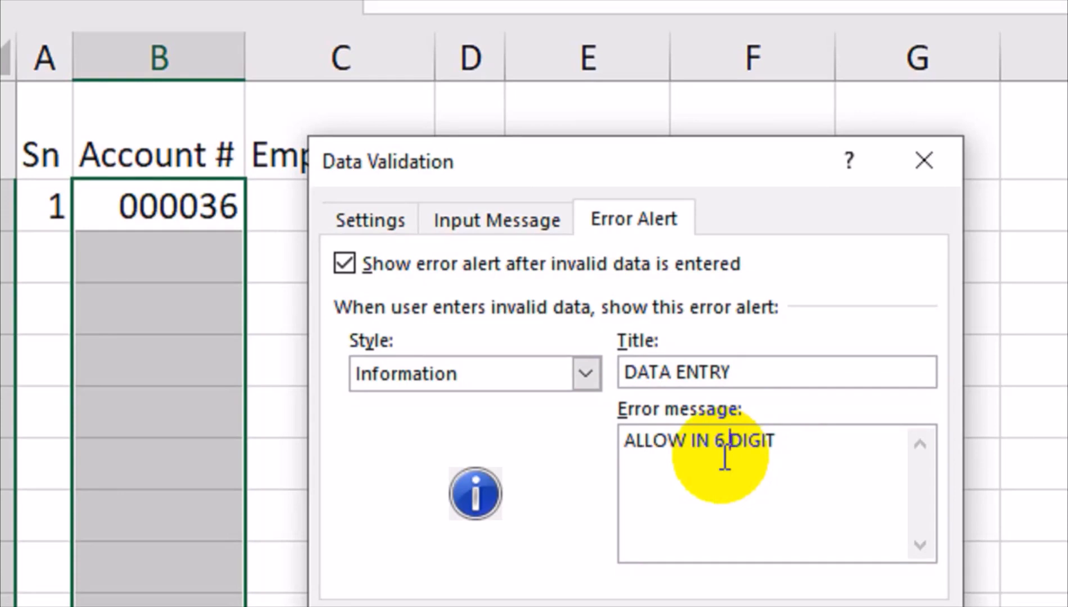
left_click(715, 451)
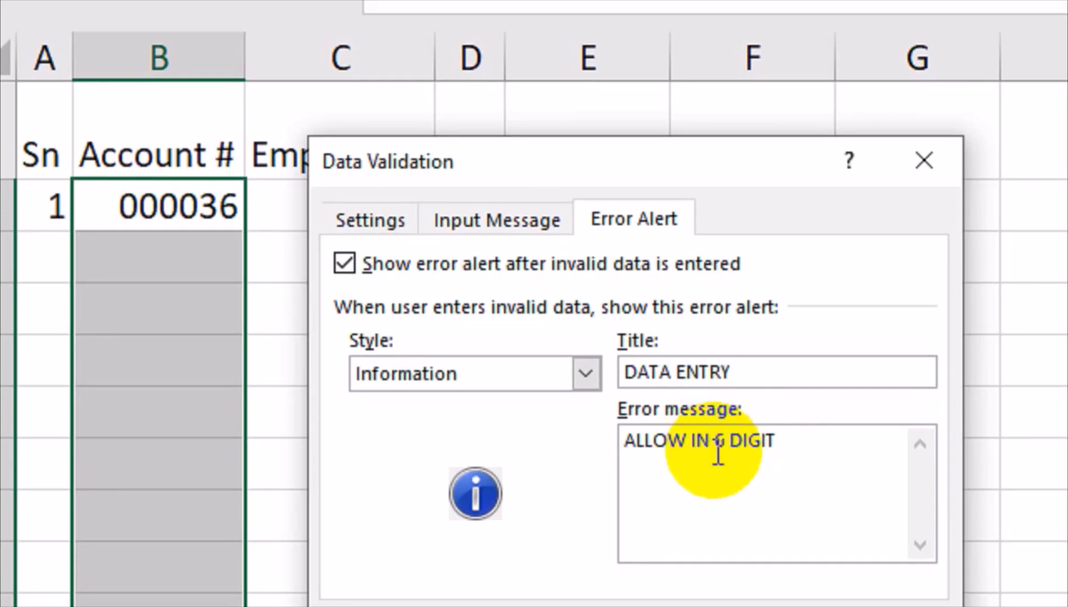
type("MAX")
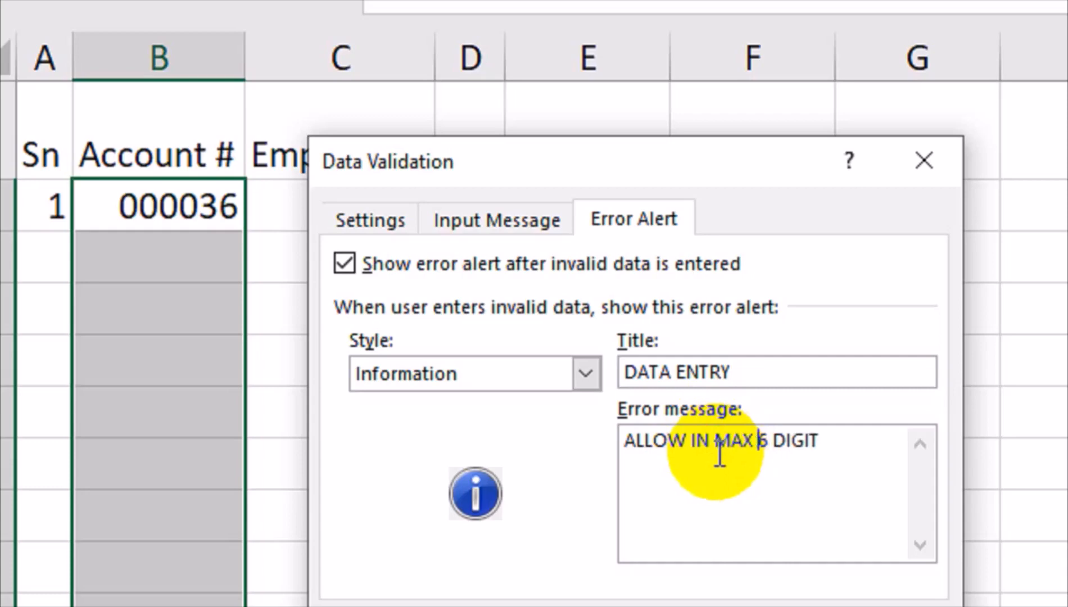
left_click(826, 445)
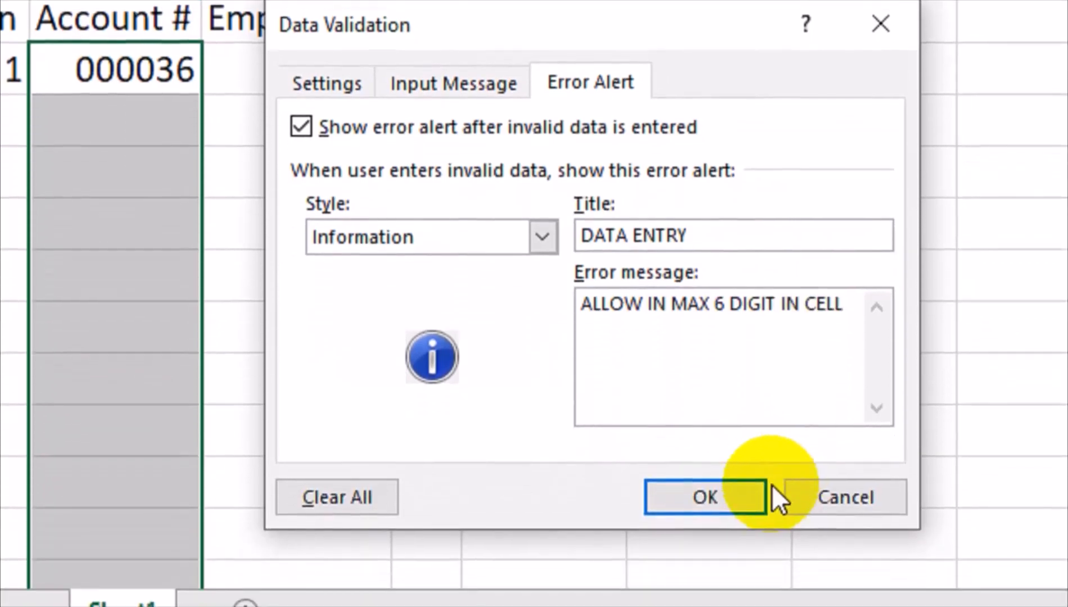
left_click(759, 600)
left_click(120, 223)
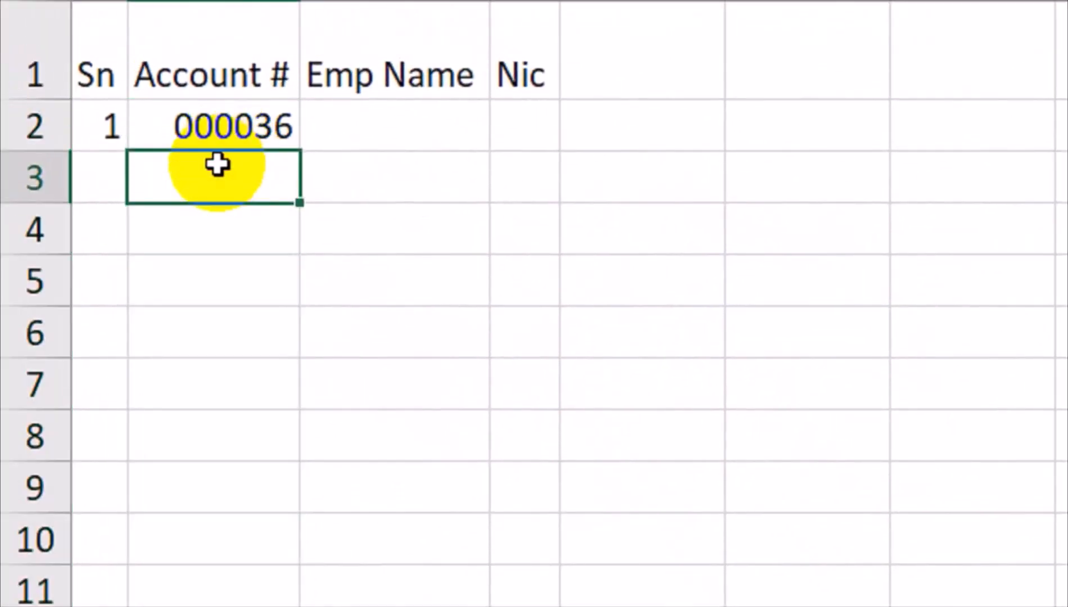
type("321654")
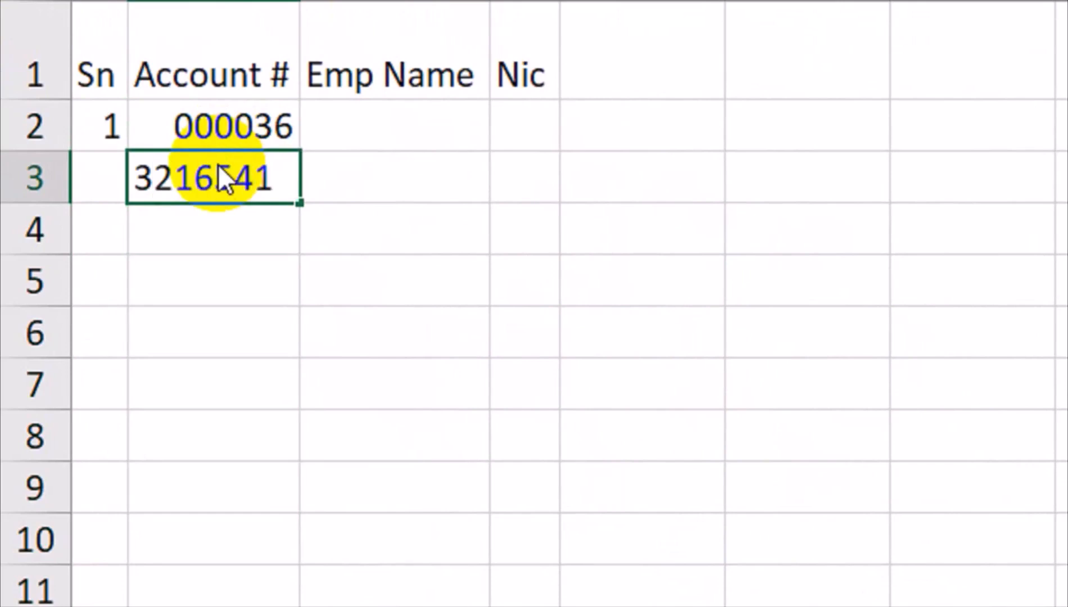
type("1")
key("Return")
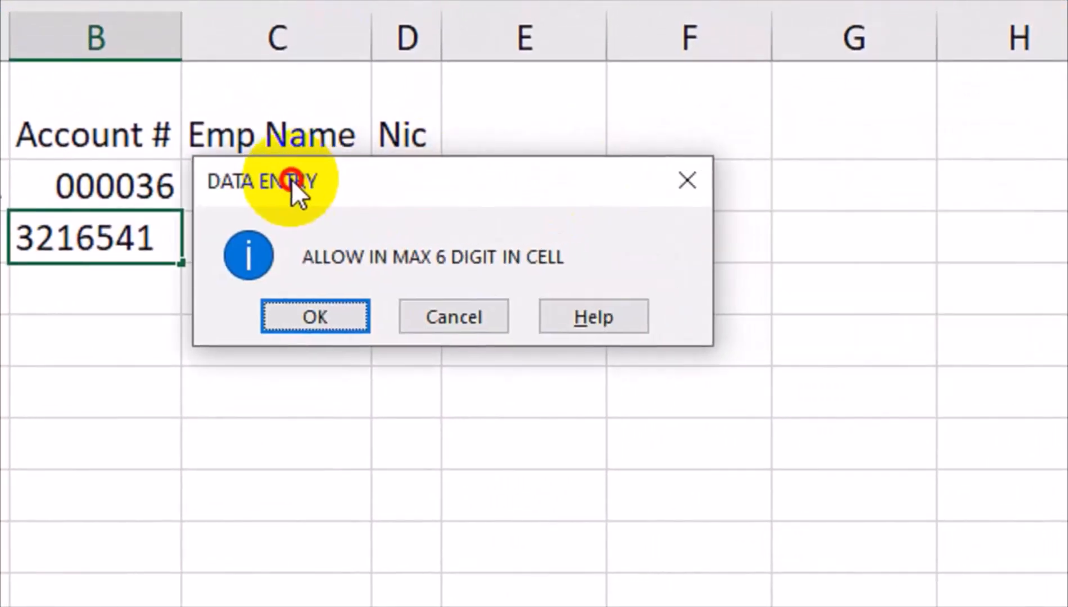
left_click(332, 322)
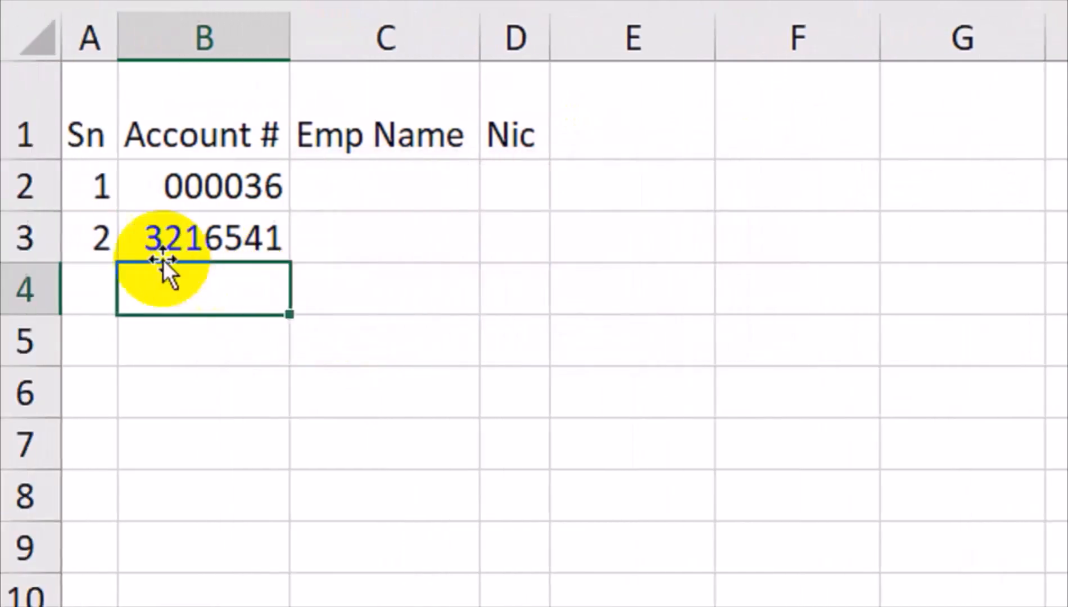
left_click(215, 252)
key("Delete")
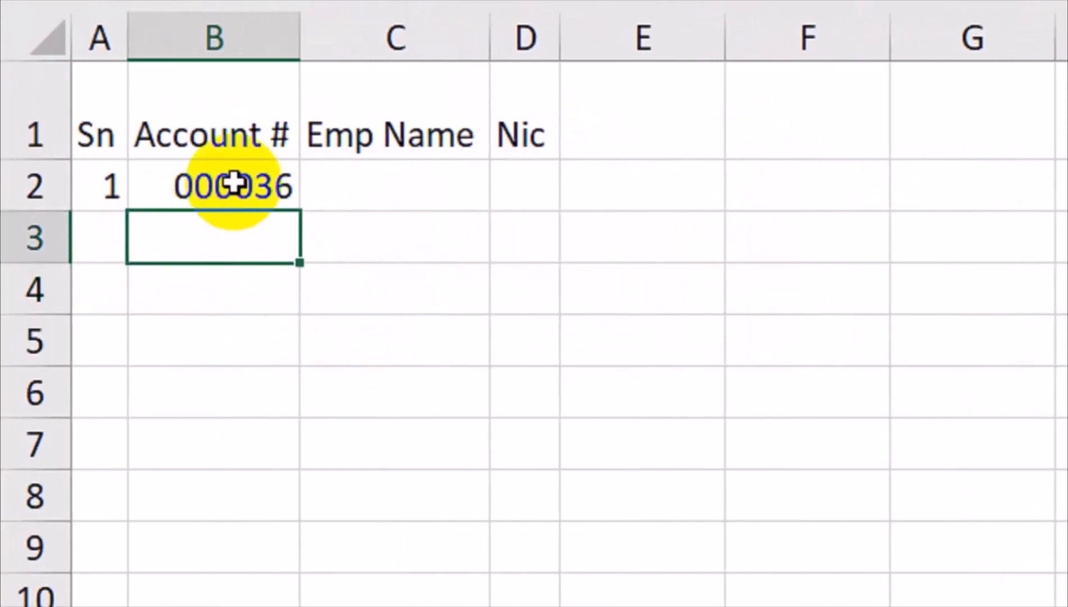
left_click_drag(225, 237, 214, 503)
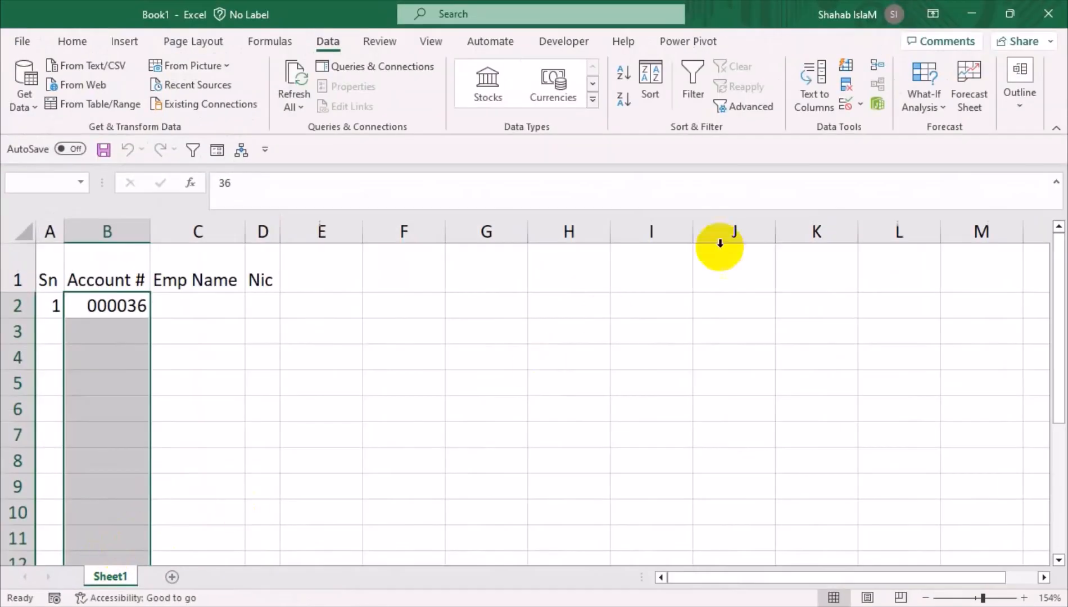
Change the Account # validation error alert style to Stop
left_click(861, 105)
left_click(860, 120)
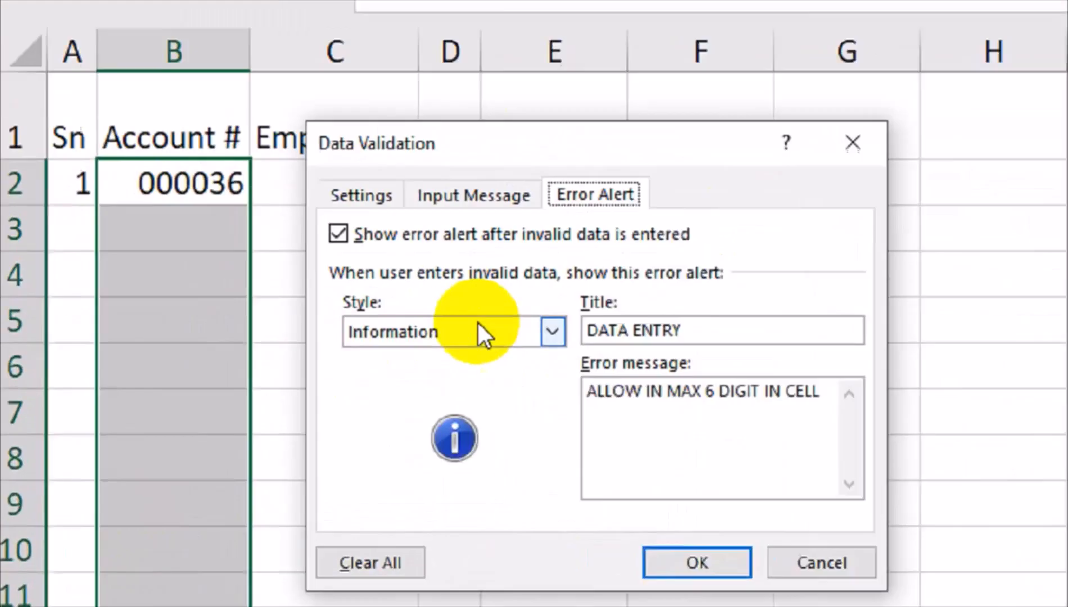
left_click(478, 323)
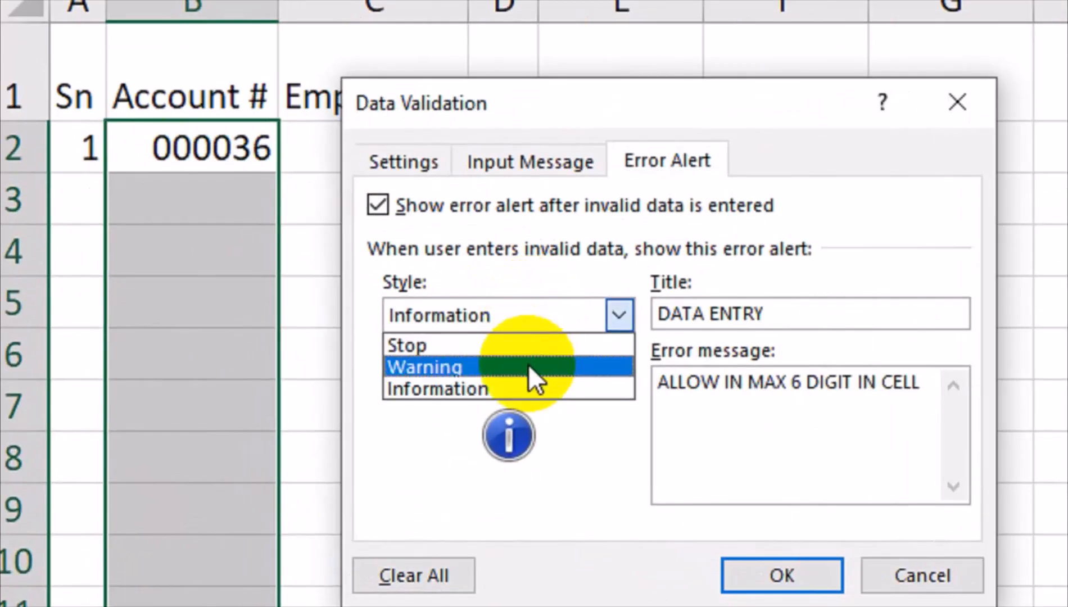
left_click(479, 360)
left_click(745, 569)
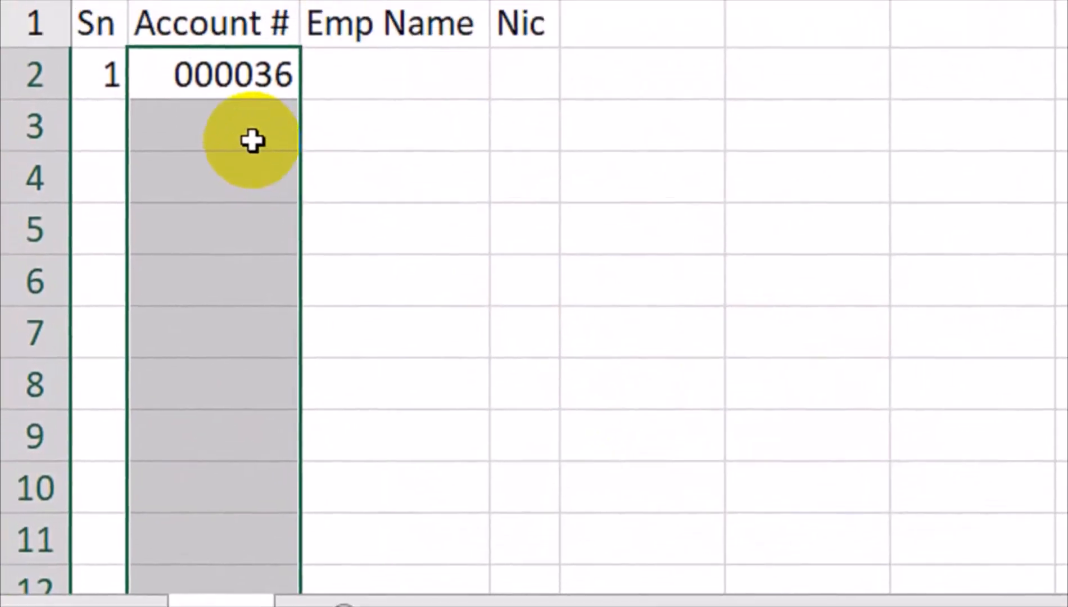
Test a seven-digit entry in B3, delete the rejected value, and clear B2's sample account number
left_click(217, 185)
type("3659874")
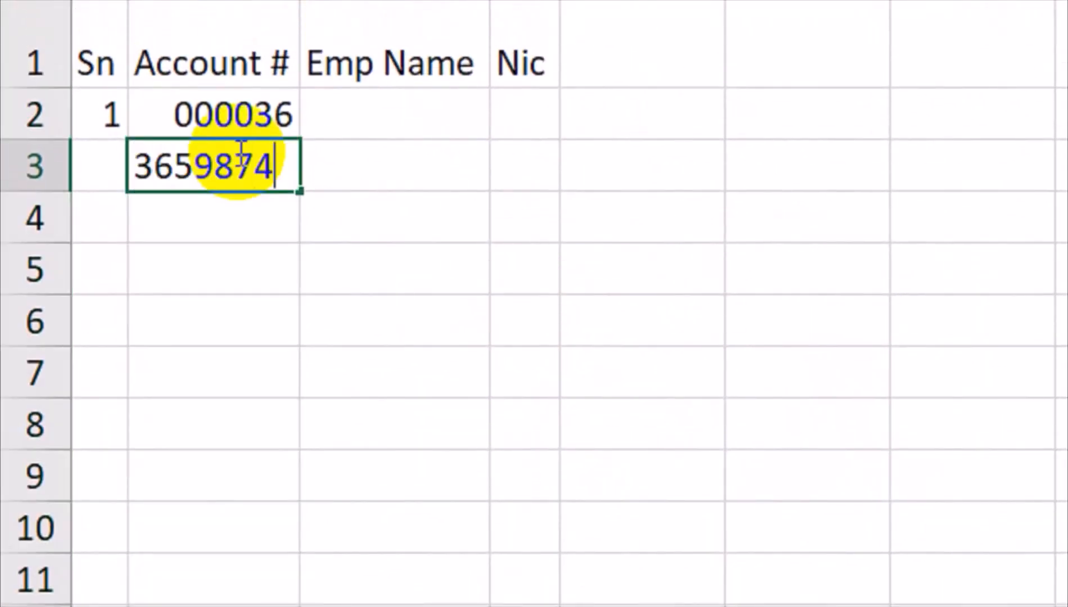
key("Return")
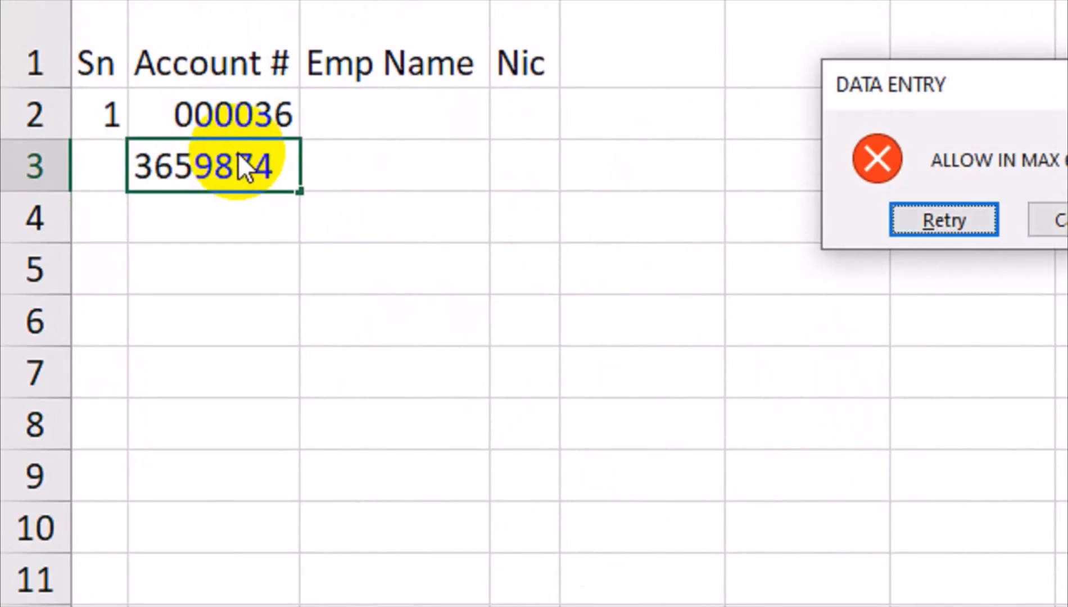
key("Return")
key("Return")
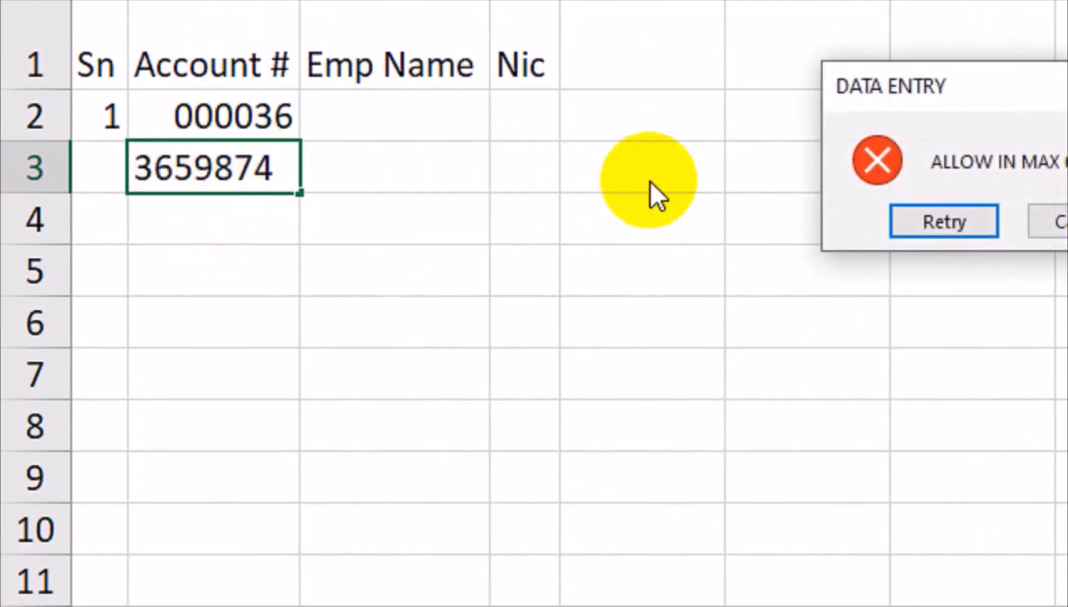
left_click(739, 217)
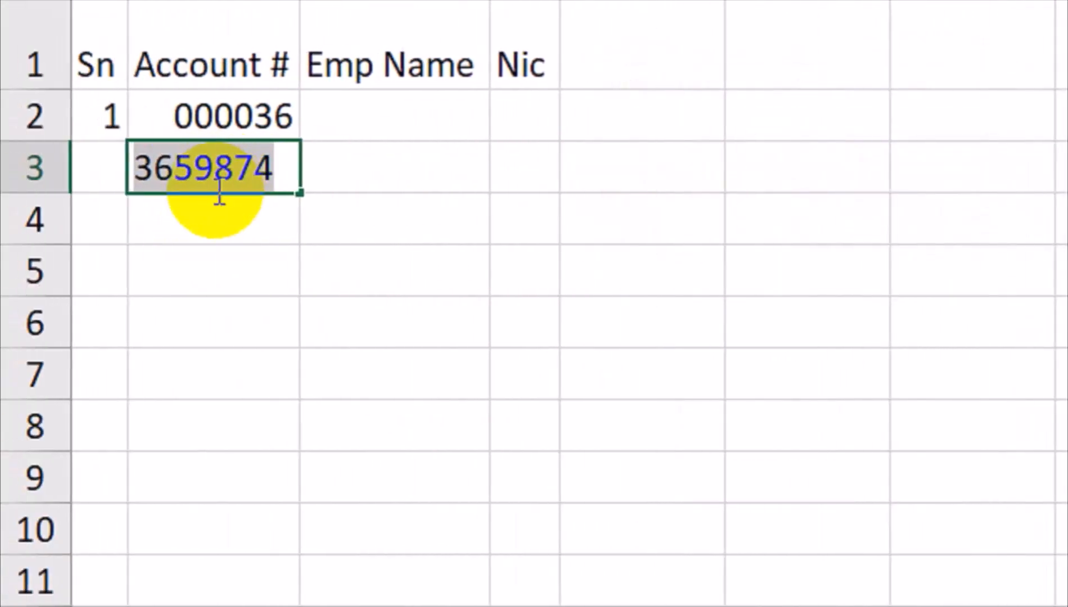
key("BackSpace")
left_click(217, 201)
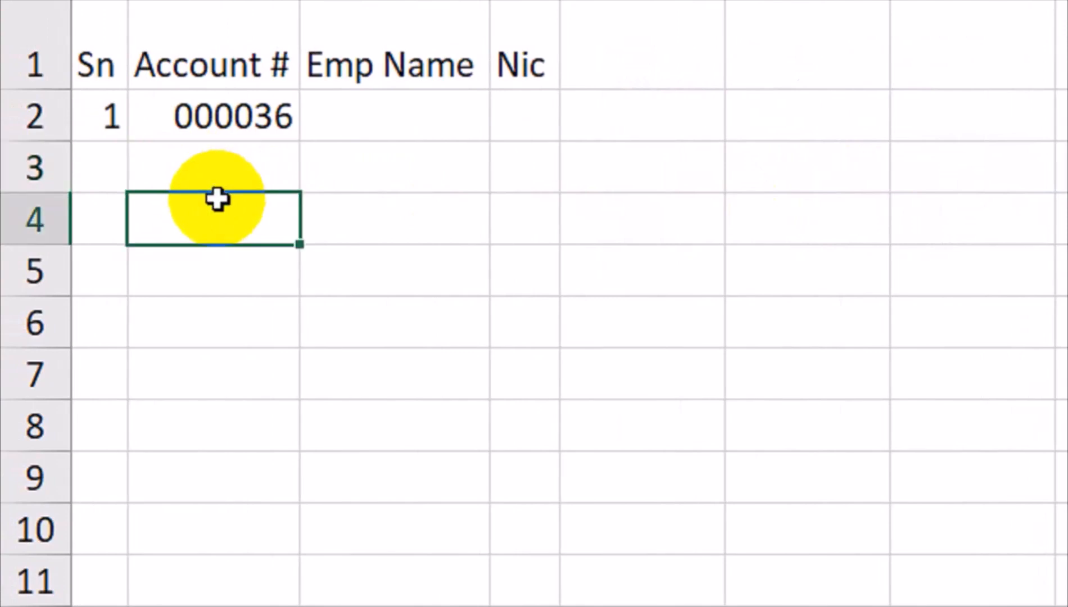
left_click(269, 191)
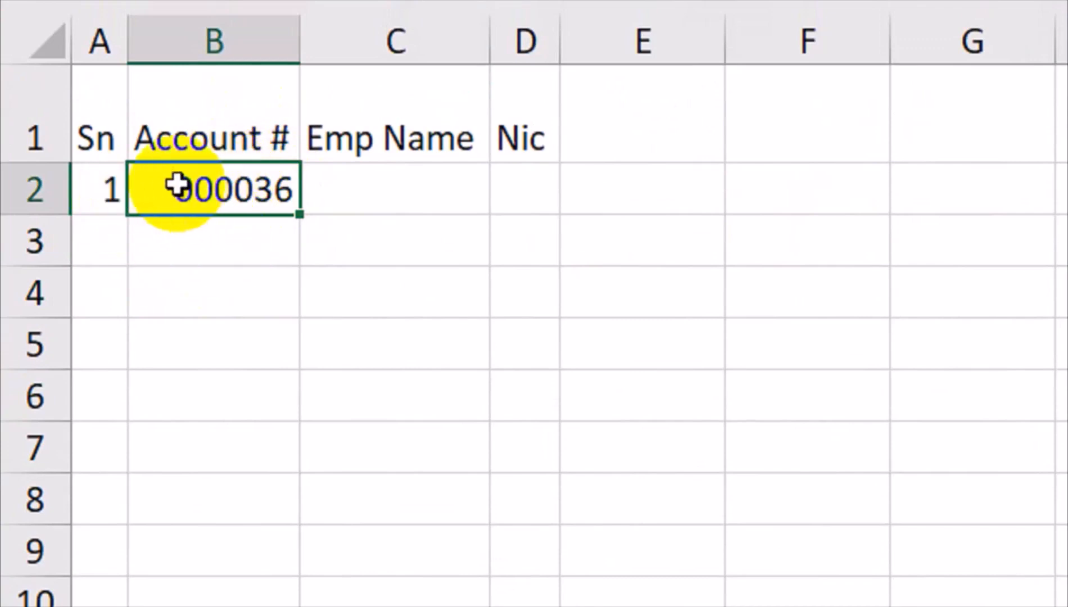
key("Delete")
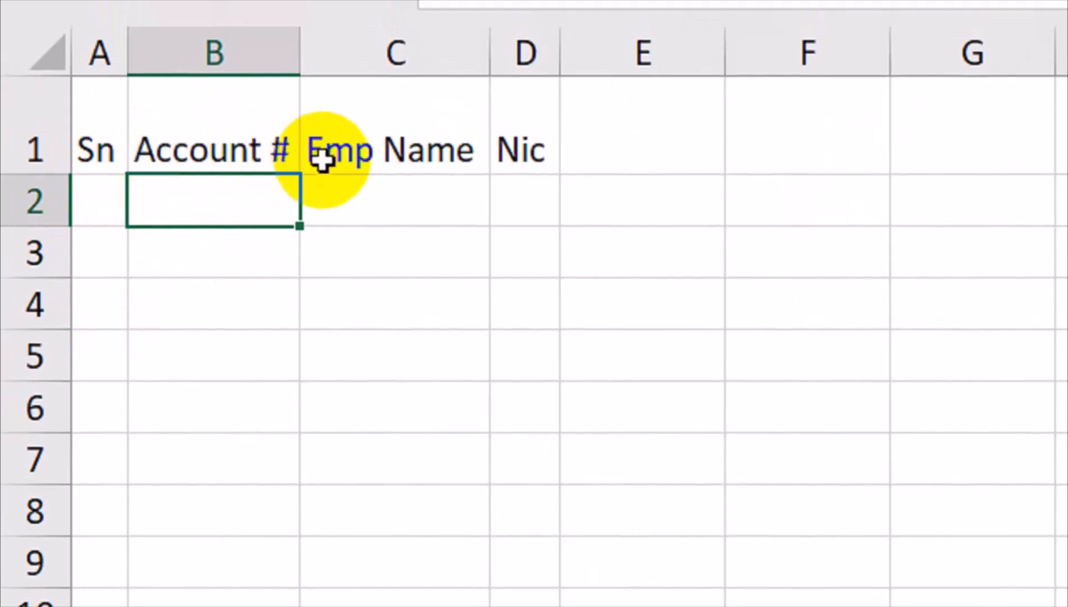
Enter a sample NIC number in D2, clear it again, and return to cell A2
left_click(465, 222)
left_click(520, 246)
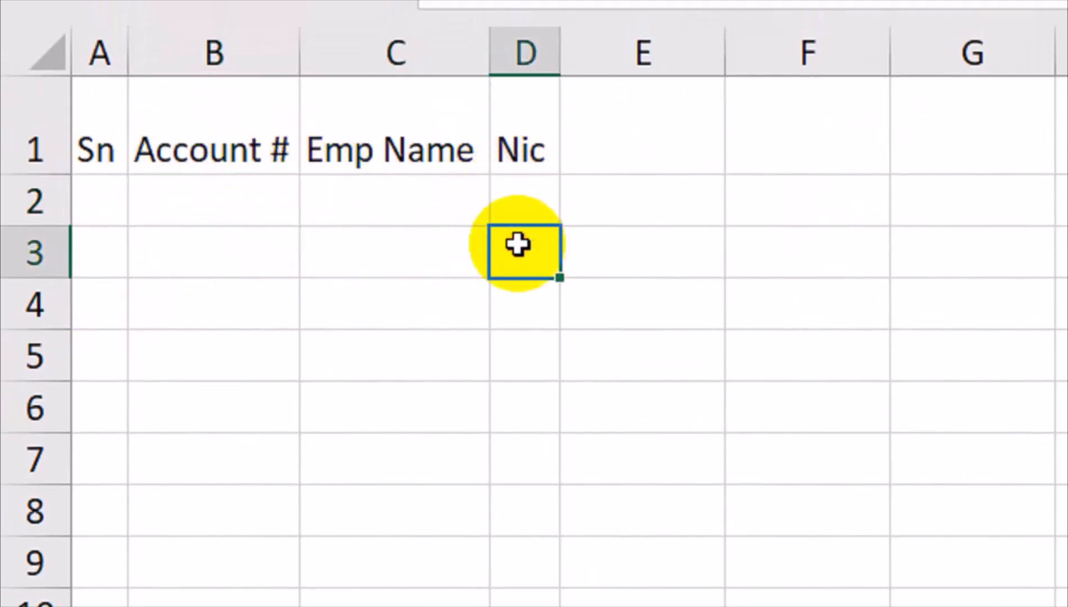
key("Up")
type("42")
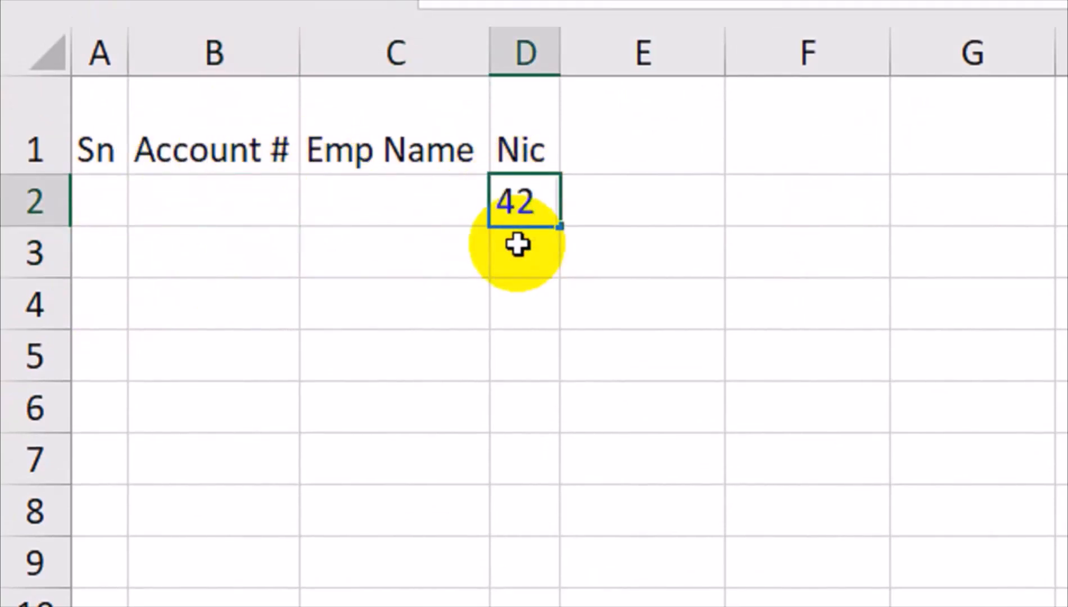
type("101-236598")
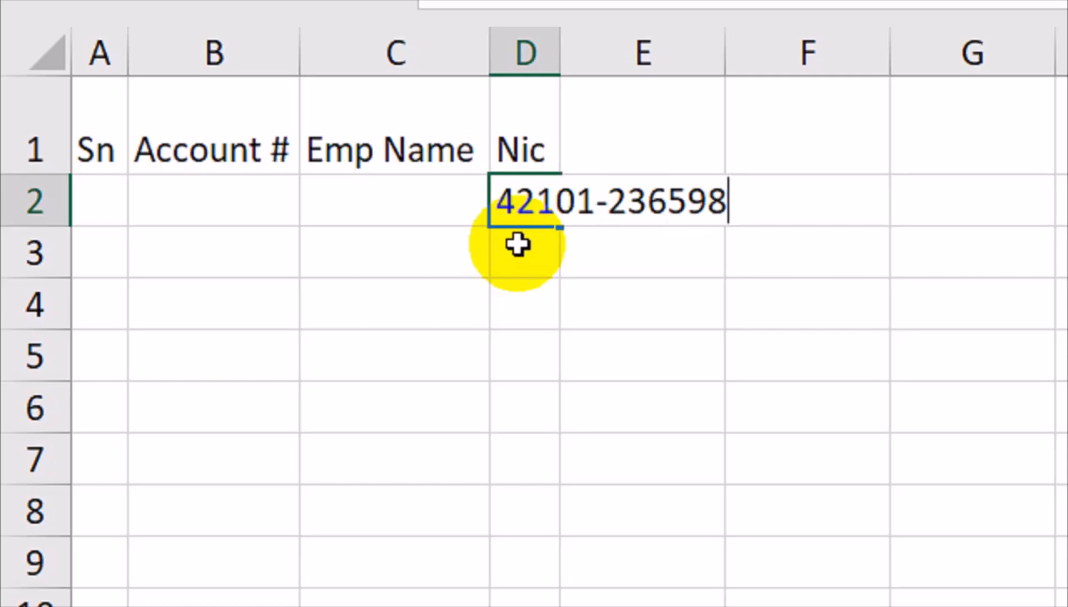
type("541")
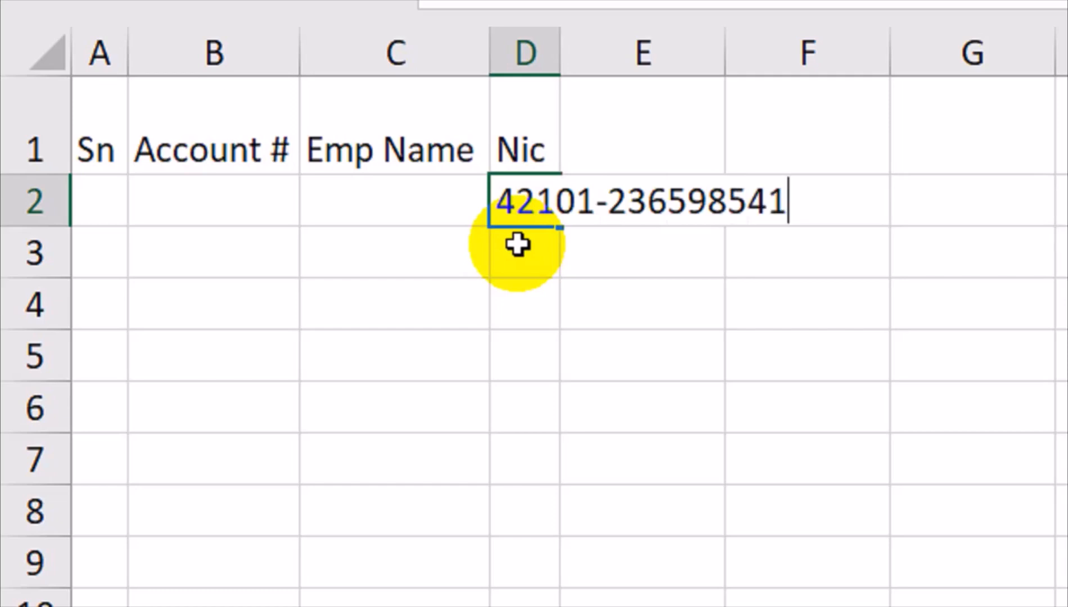
key("Return")
left_click(521, 192)
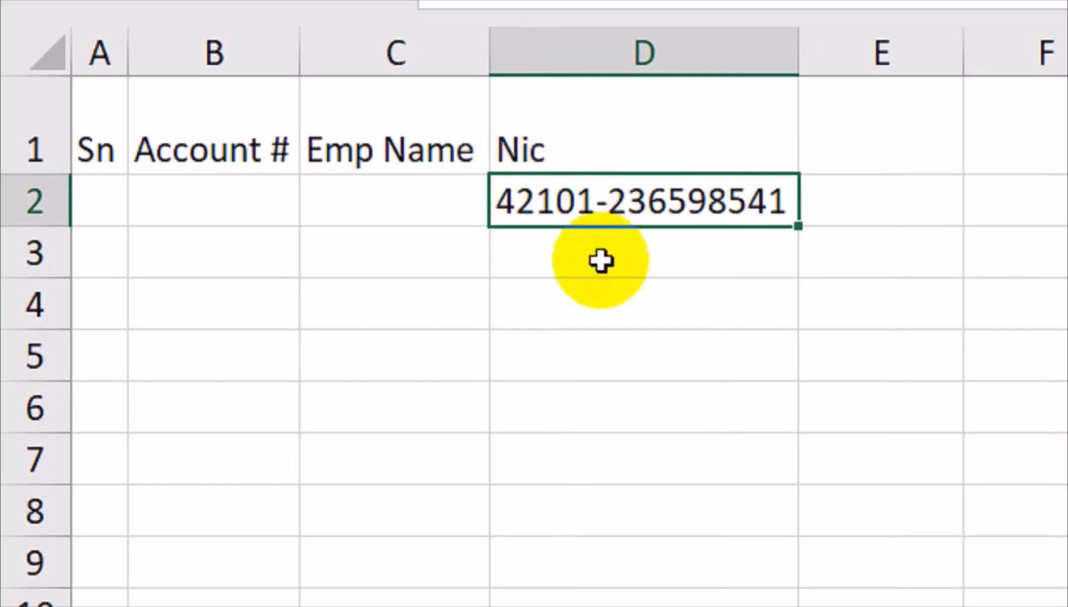
key("Delete")
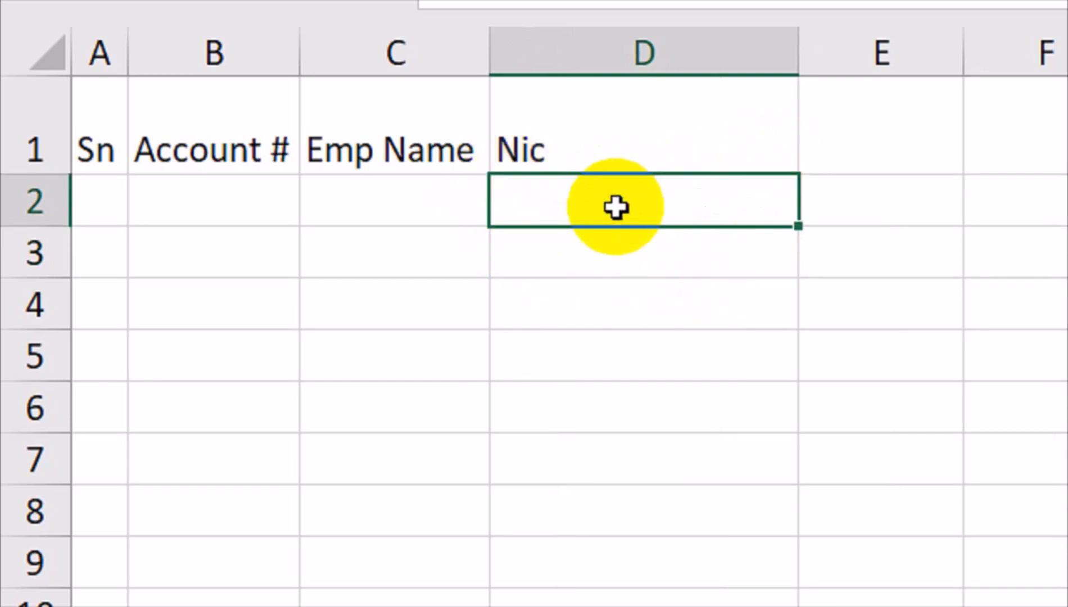
left_click(545, 297)
left_click(293, 178)
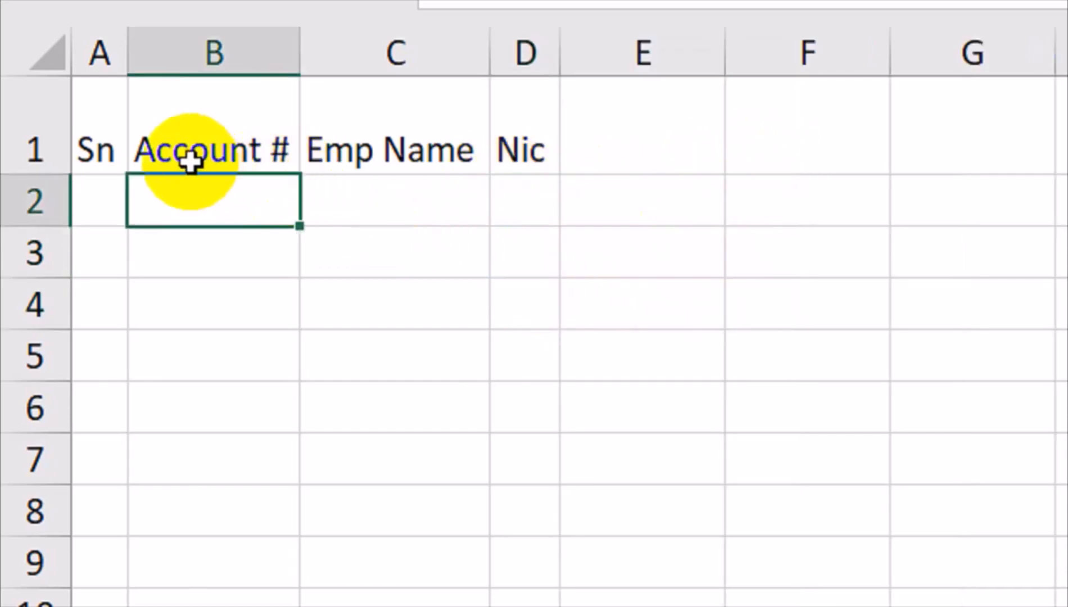
left_click(109, 200)
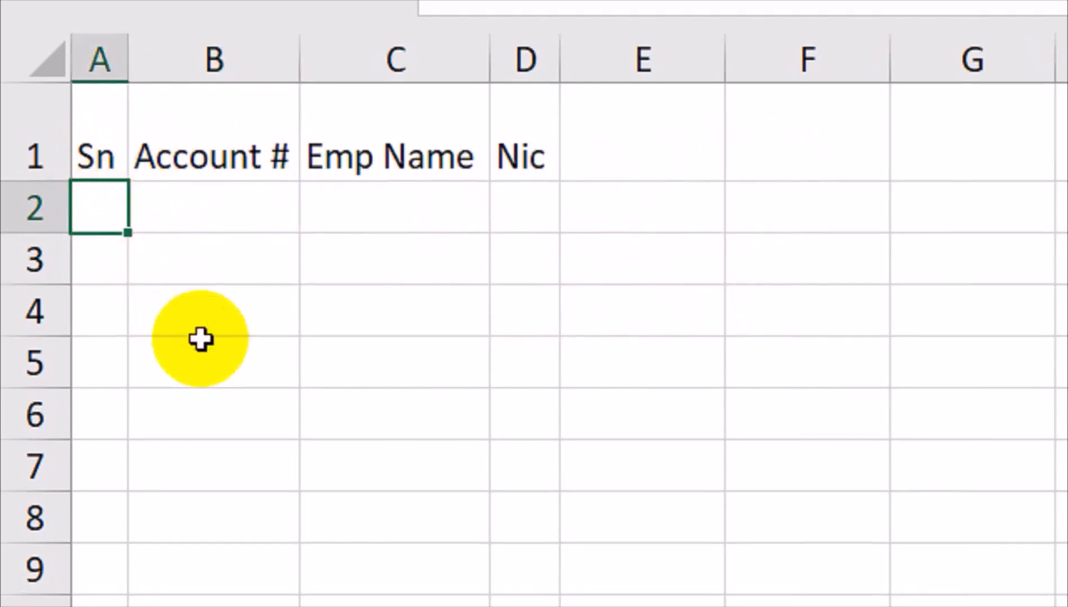
Select A2:D12 and create a new conditional formatting rule with the formula =$A2<>""
left_click_drag(102, 213, 510, 606)
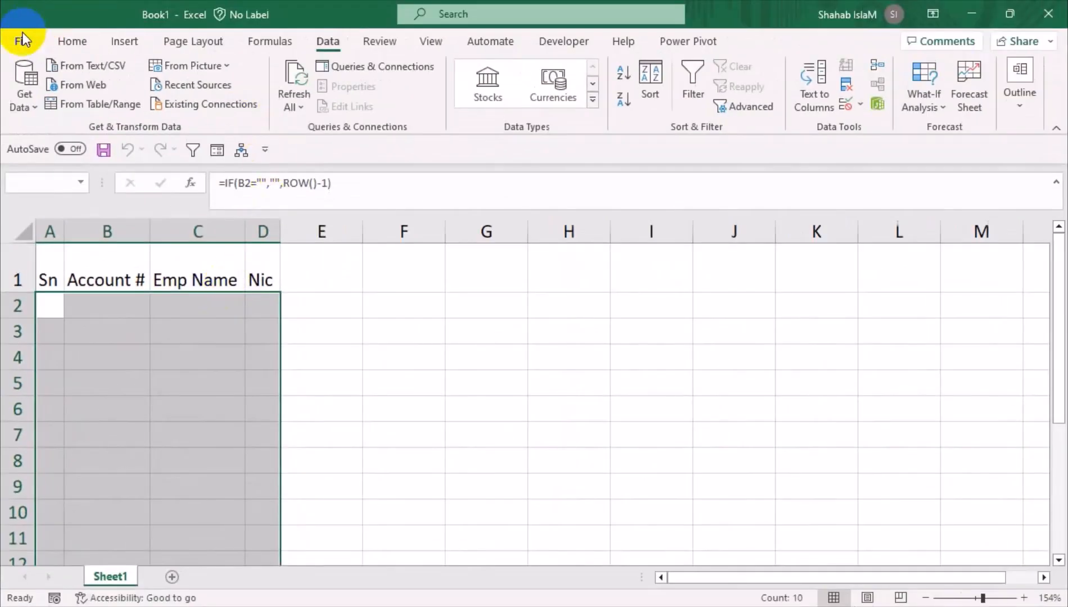
left_click(72, 40)
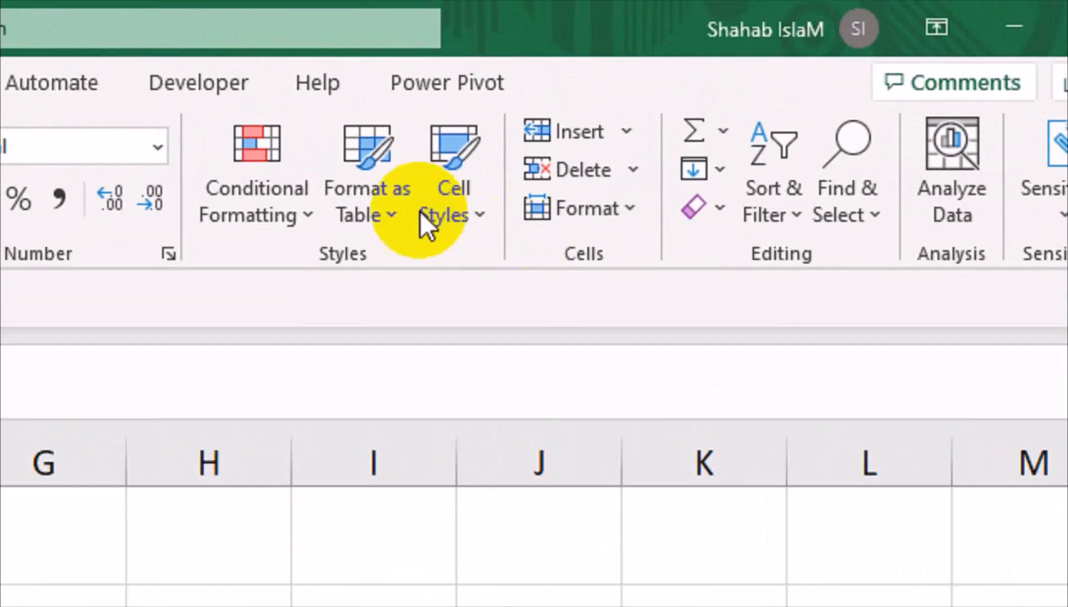
left_click(613, 107)
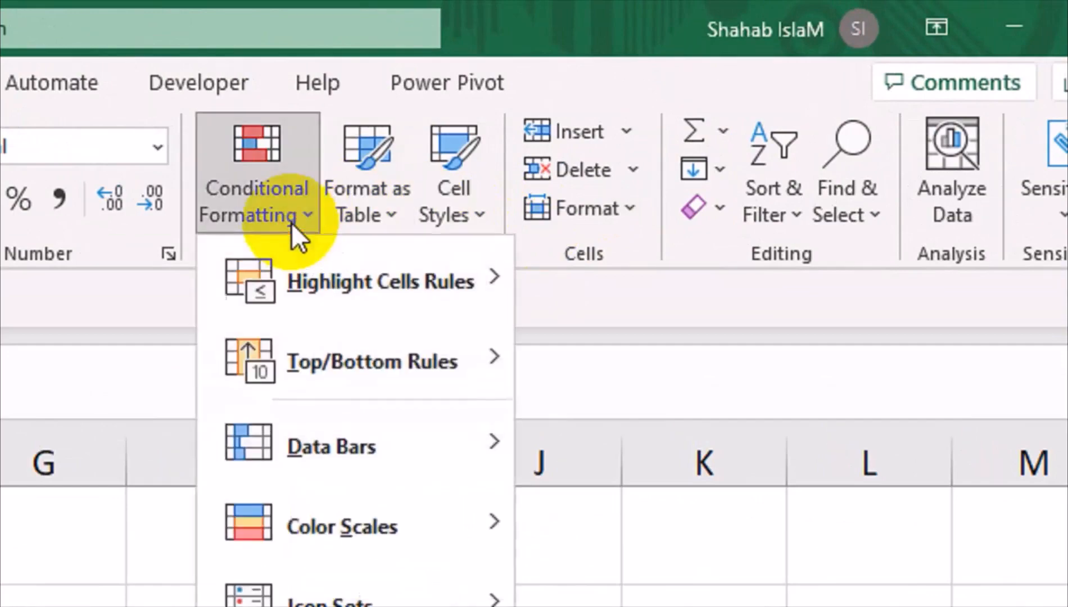
left_click(605, 340)
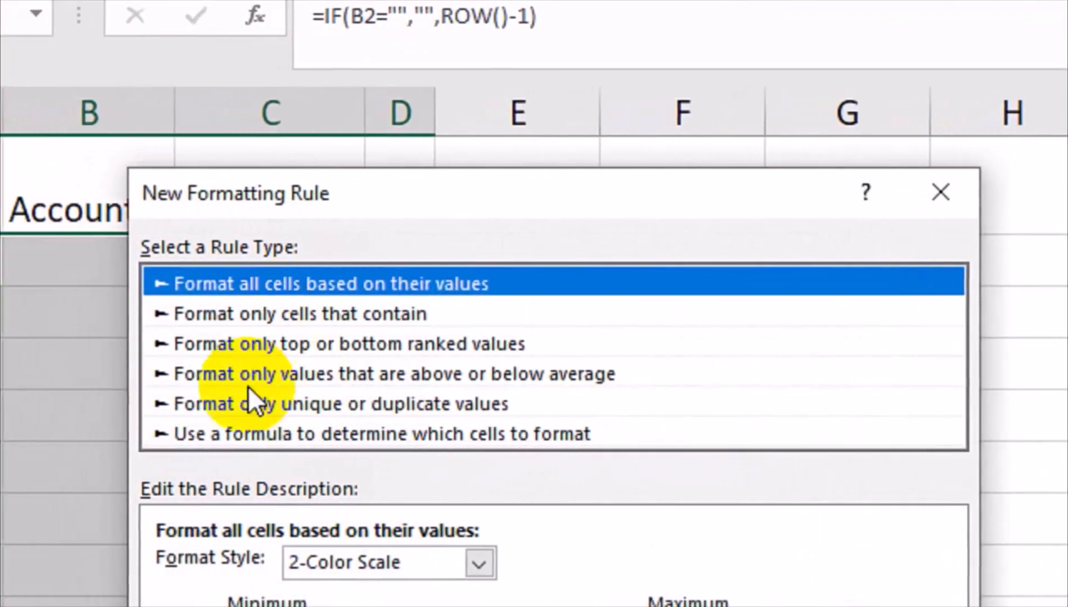
left_click(257, 436)
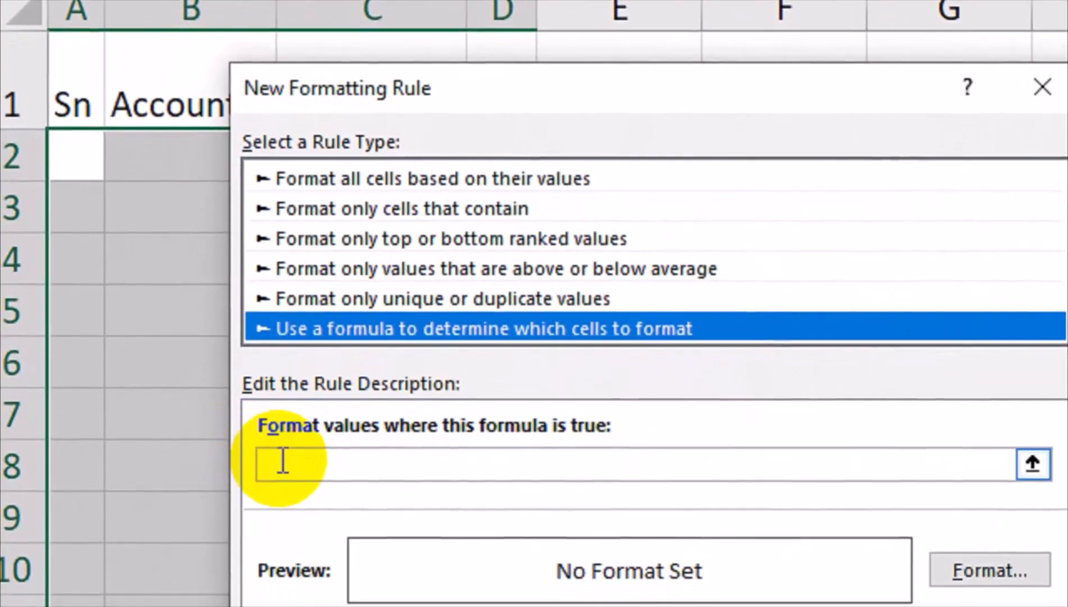
left_click(283, 461)
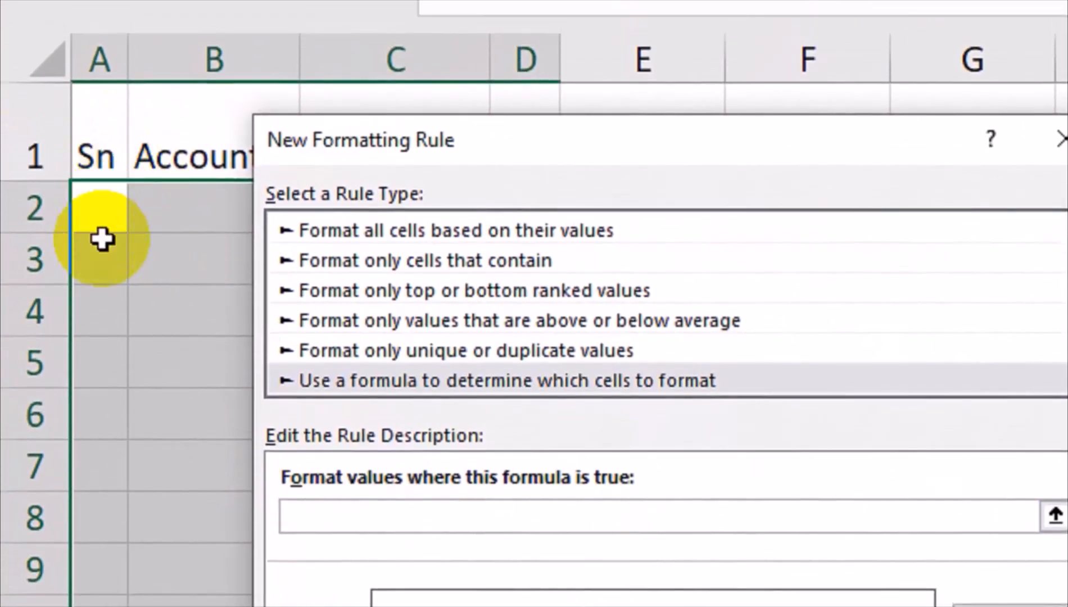
left_click(78, 161)
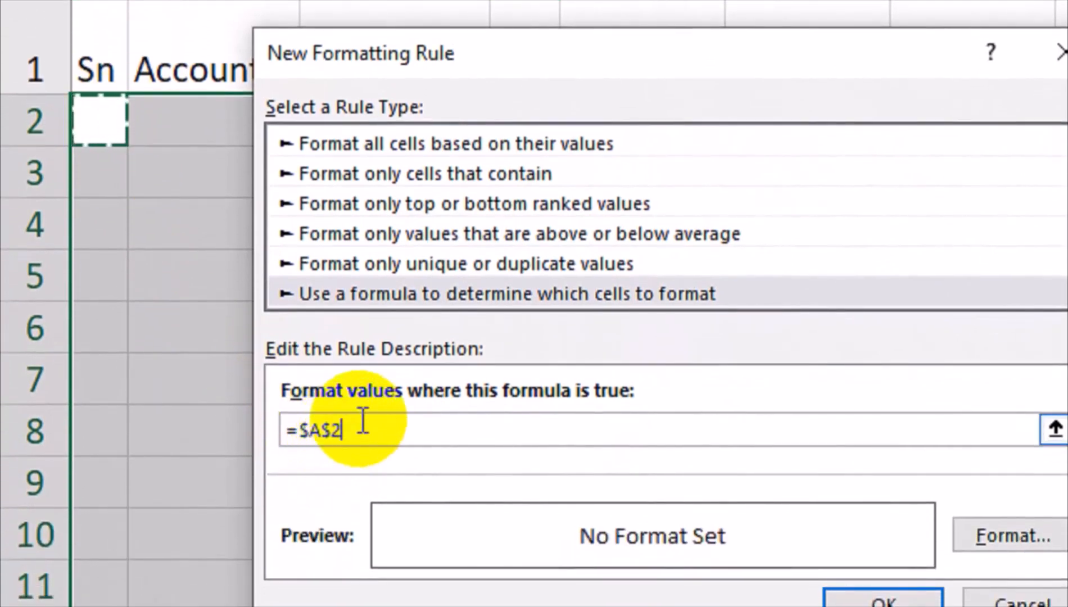
type("<>\"")
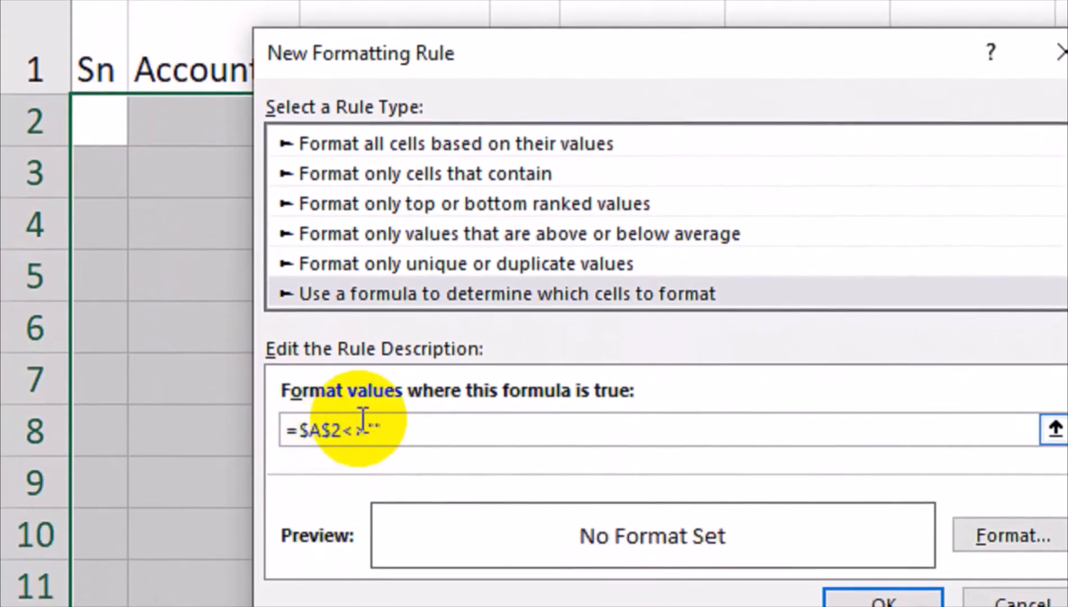
left_click(332, 432)
key("BackSpace")
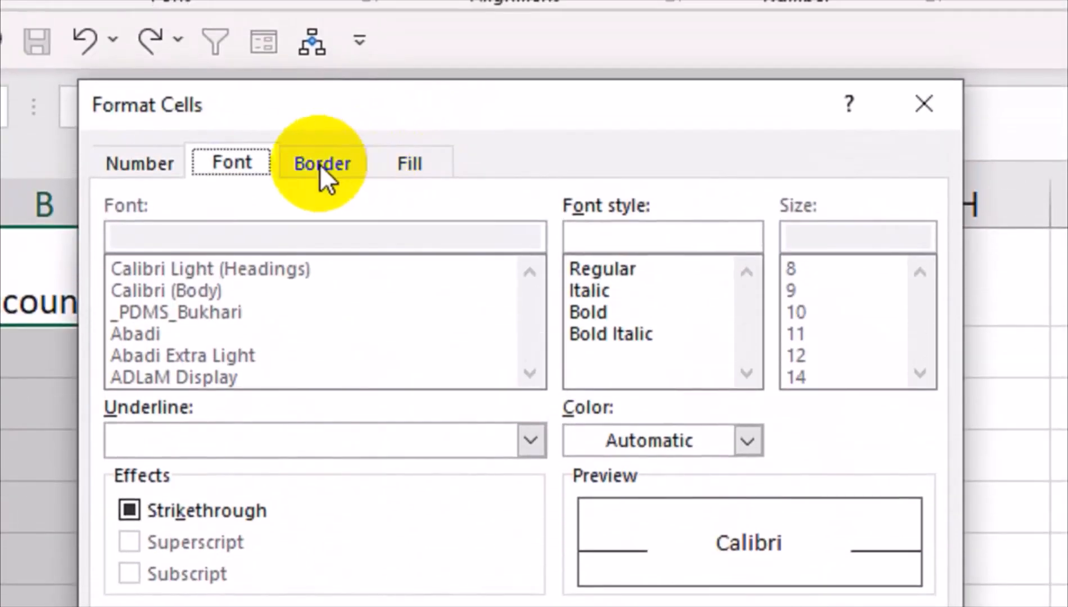
Give matching rows an outline border and save the rule
left_click(319, 71)
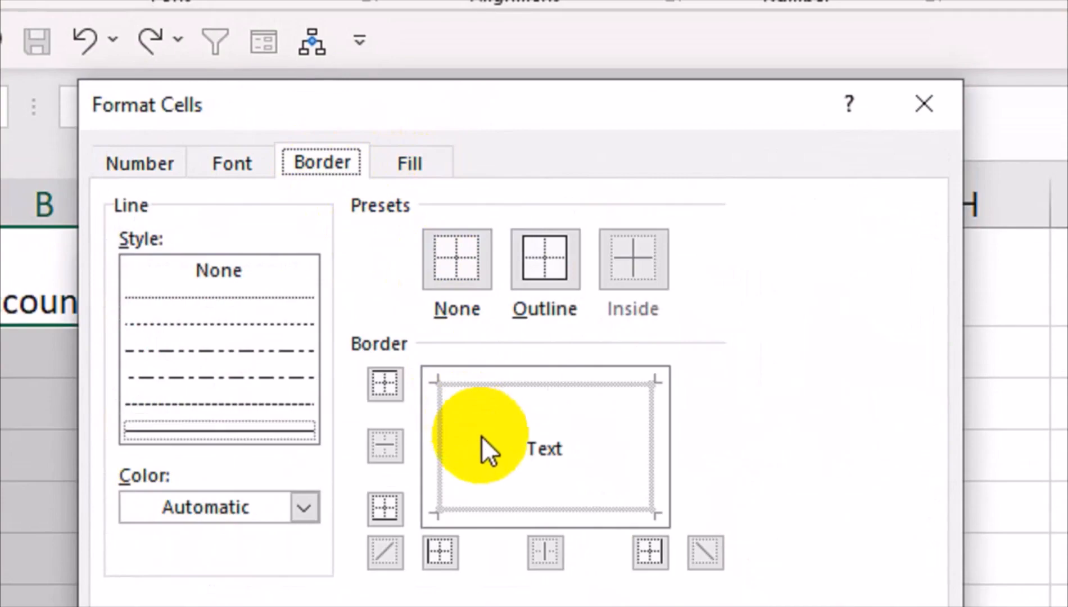
left_click(555, 298)
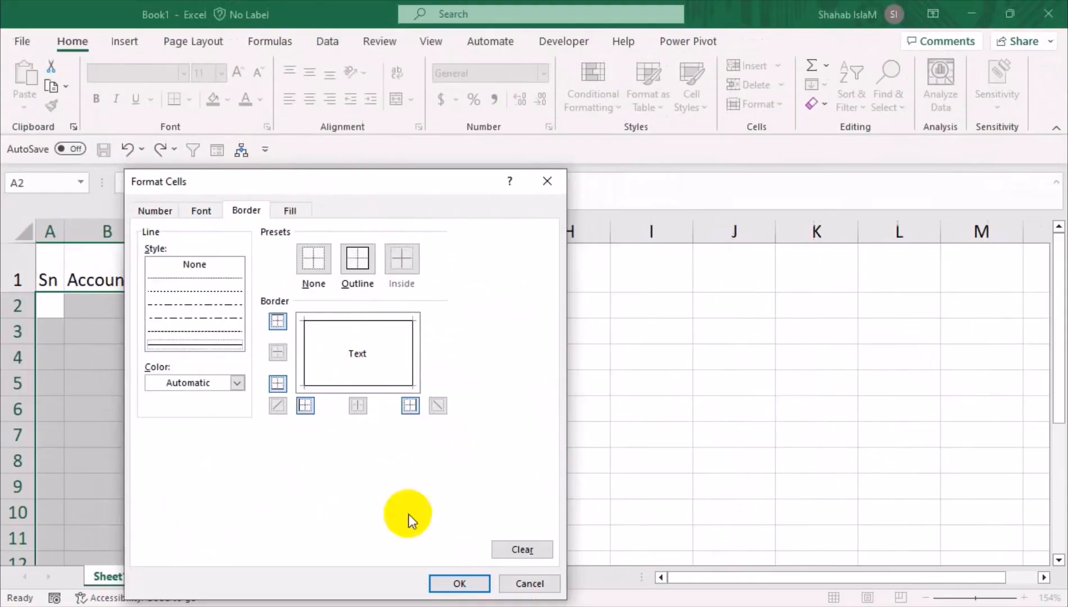
left_click(441, 581)
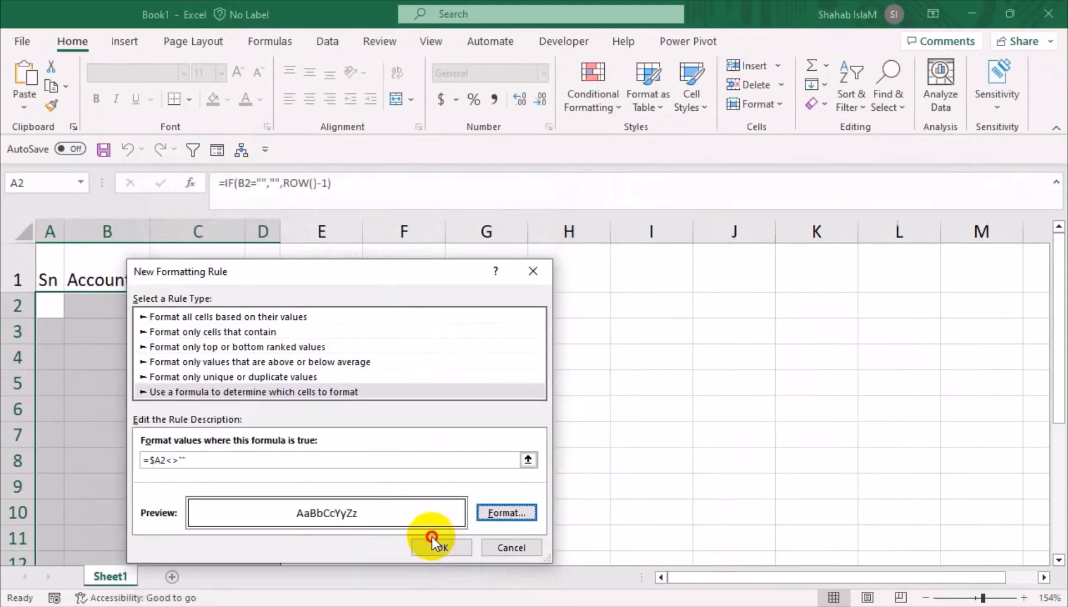
left_click(434, 543)
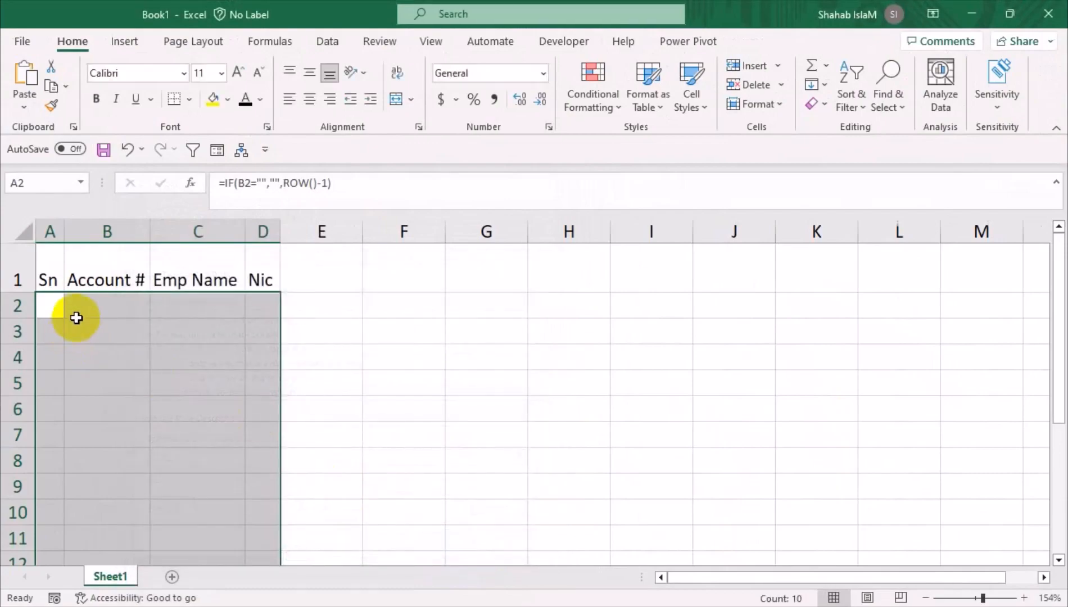
Enter the first account number in B2 and the employee's name in C2
left_click(97, 306)
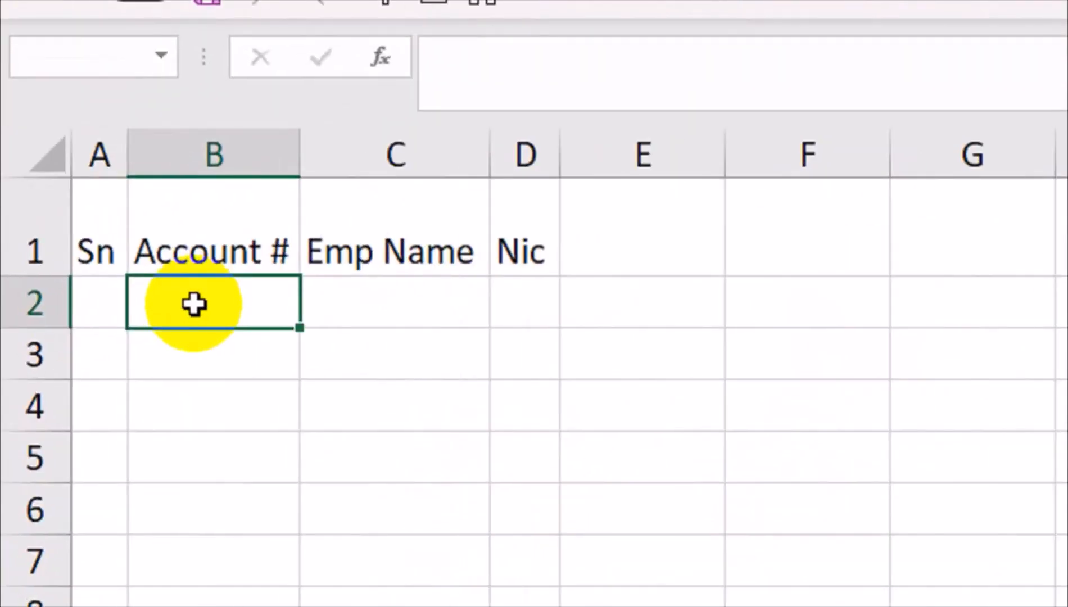
type("23")
key("Return")
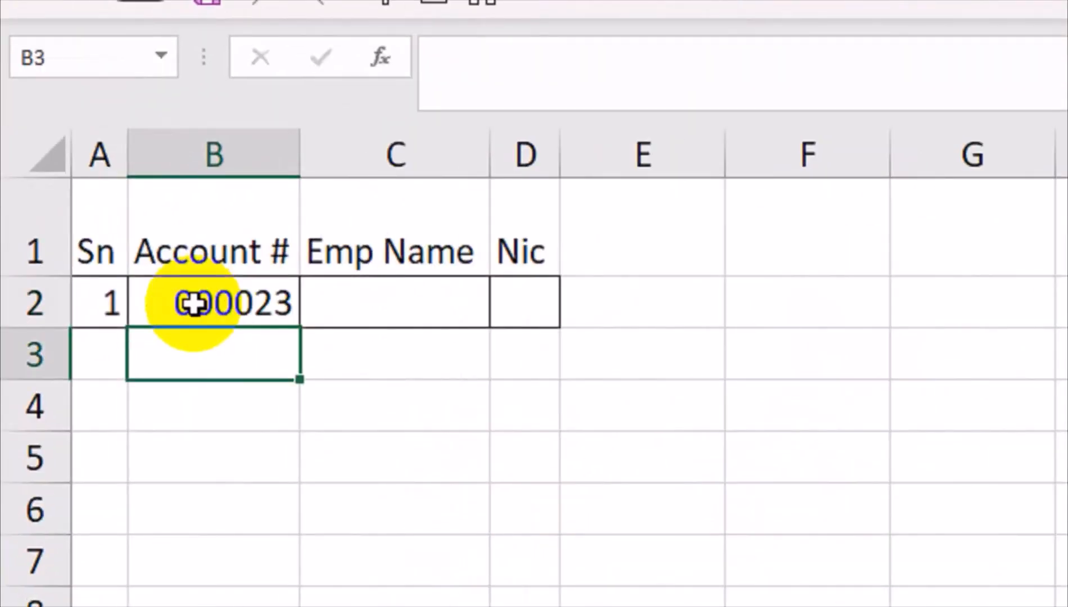
left_click(385, 299)
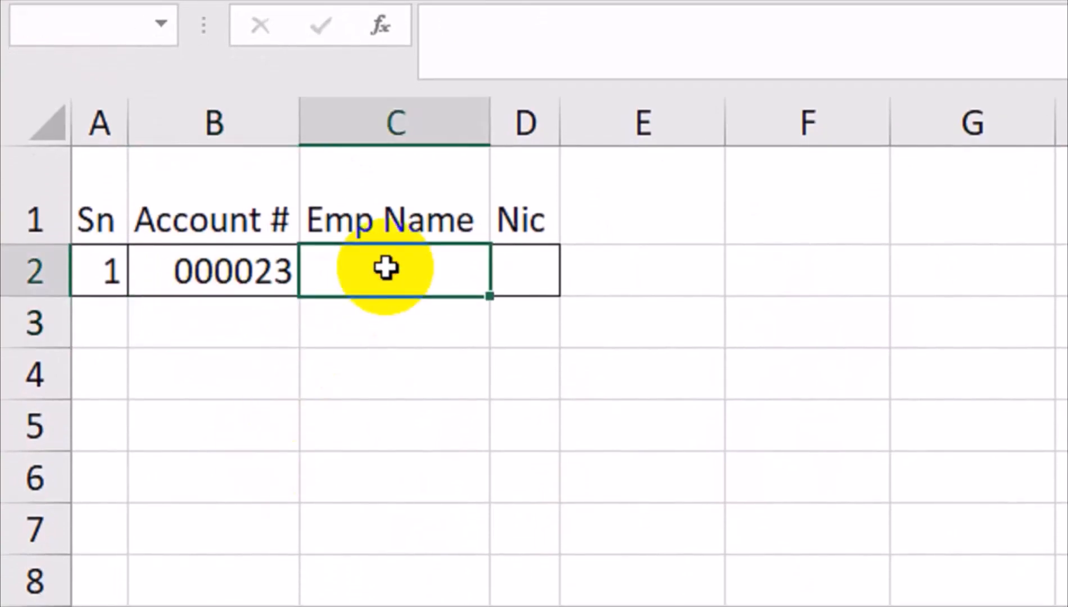
type("SHAS")
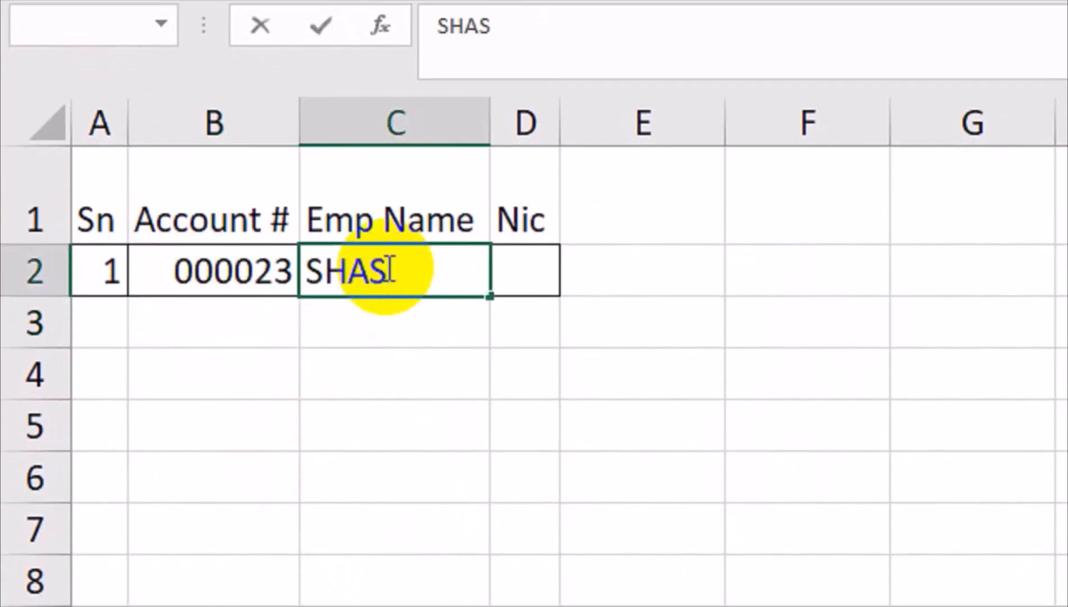
key("BackSpace")
type("HAB")
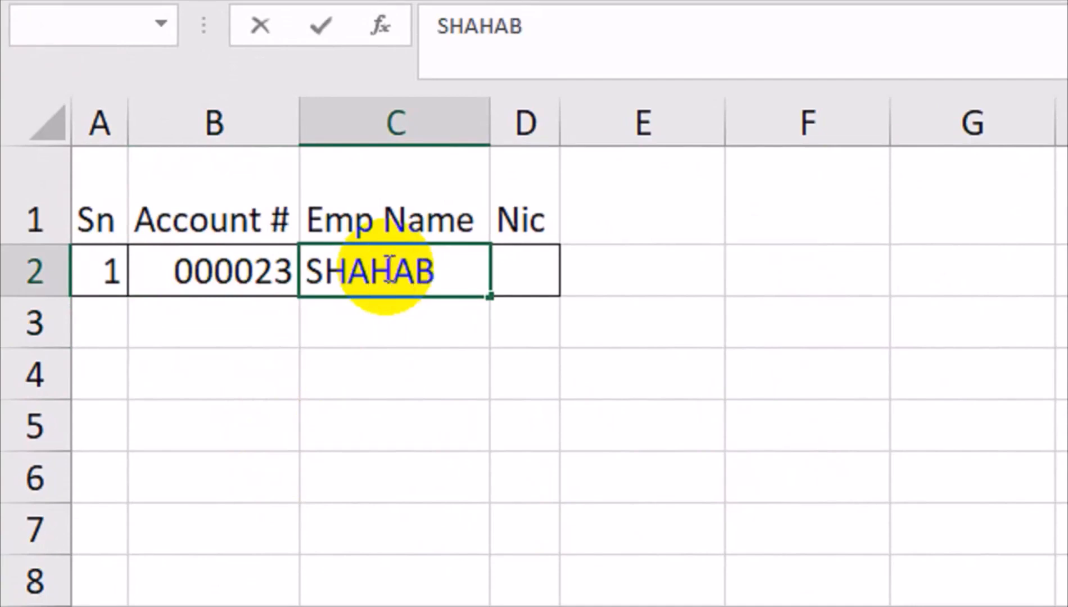
key("BackSpace")
type("D")
key("Tab")
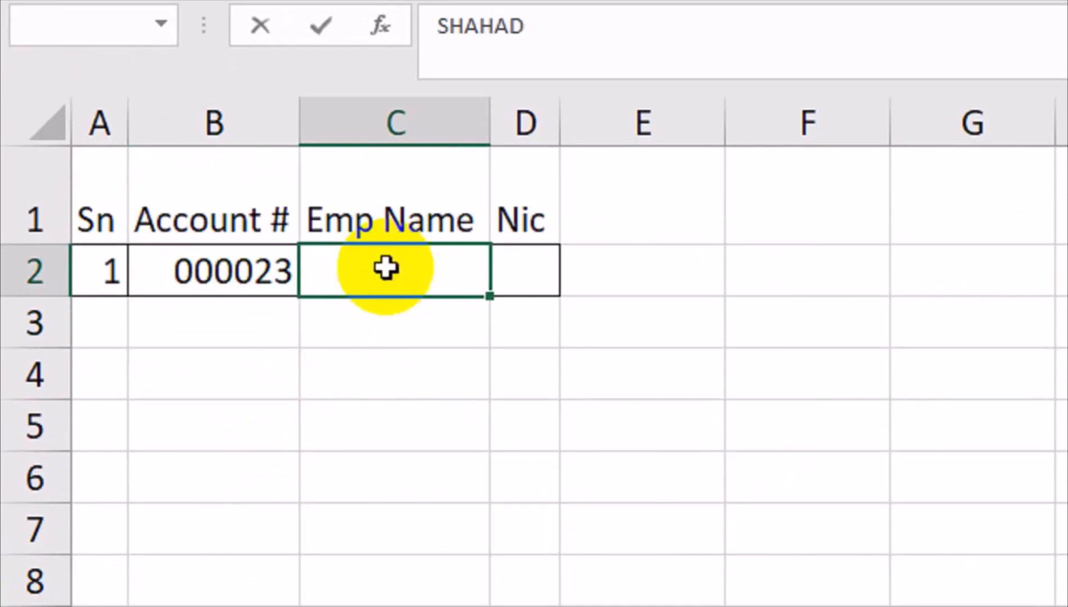
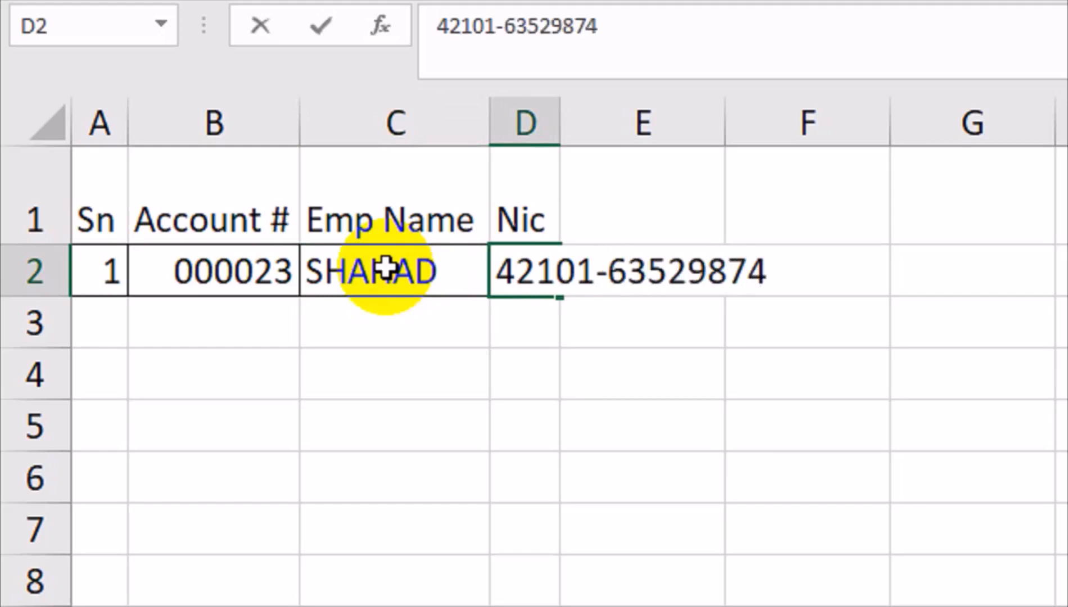
Enter the employee's NIC in D2 and move to the Account # cell of row 3
key("Return")
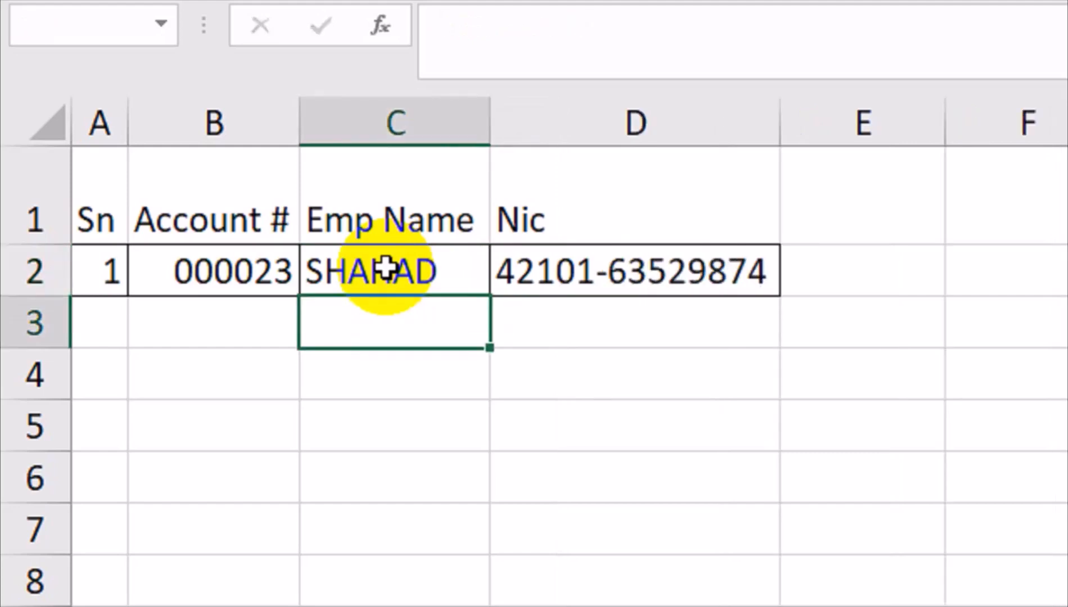
key("Down")
key("Up")
key("Left")
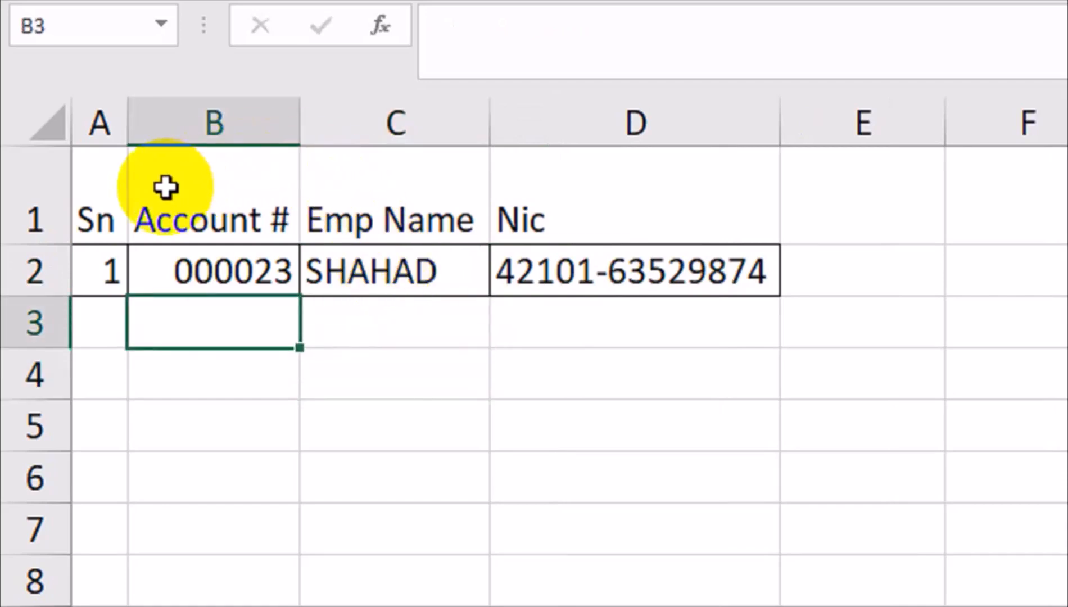
Centre the A1:D1 headers horizontally and vertically and fill them yellow
left_click_drag(93, 203, 611, 112)
left_click(621, 157)
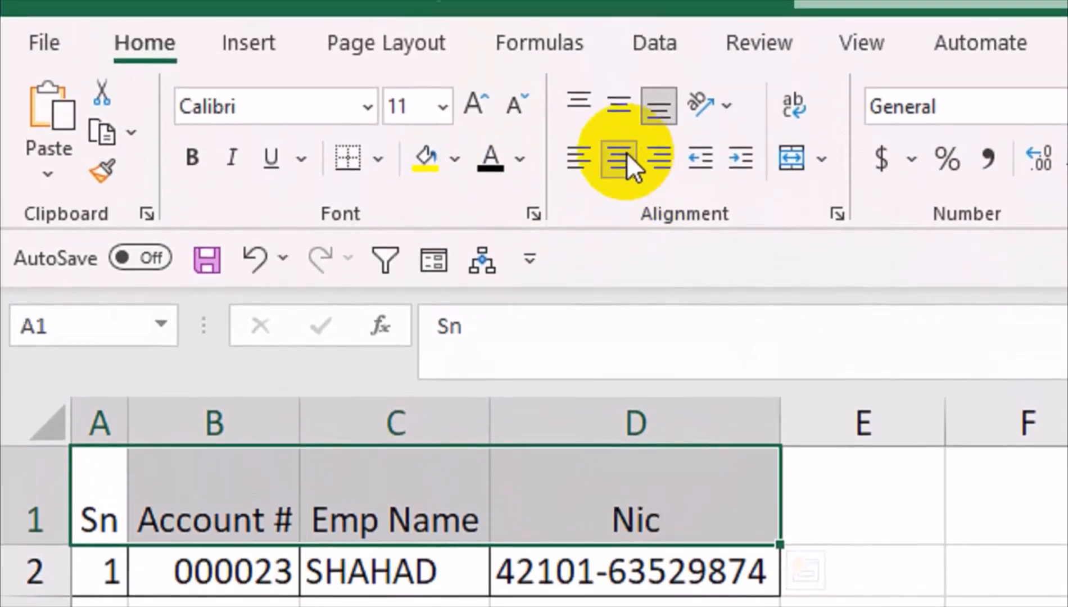
left_click(617, 146)
left_click(425, 208)
Widen columns B and C to fit their text
left_click_drag(489, 464, 553, 465)
left_click(286, 470)
left_click_drag(285, 455, 337, 450)
left_click_drag(300, 447, 366, 439)
left_click(487, 473)
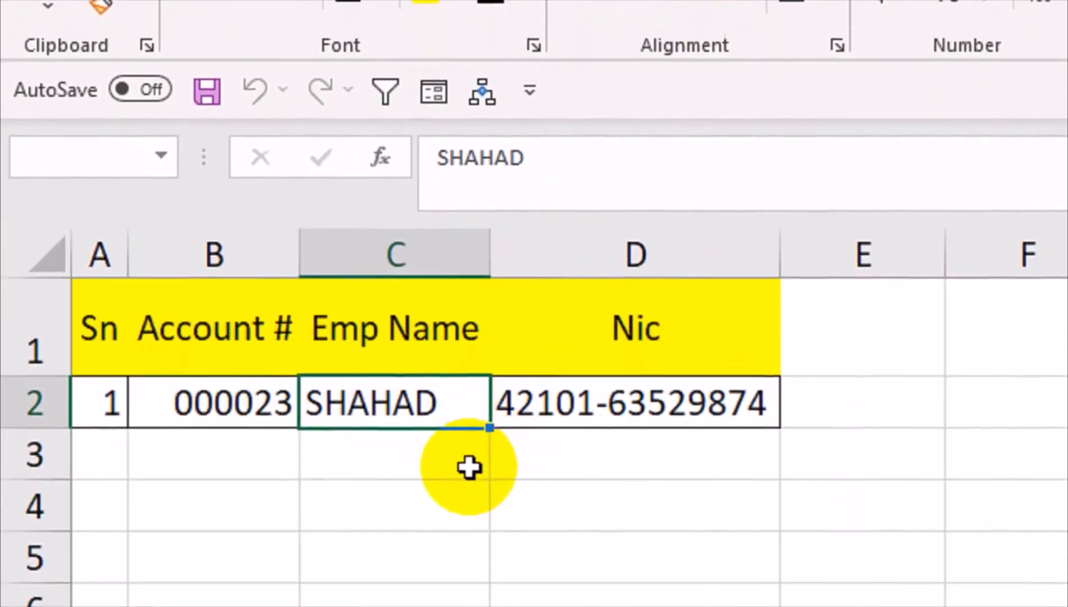
left_click(470, 536)
Make the A1:D1 header cells bold
left_click_drag(99, 304, 572, 312)
left_click(192, 112)
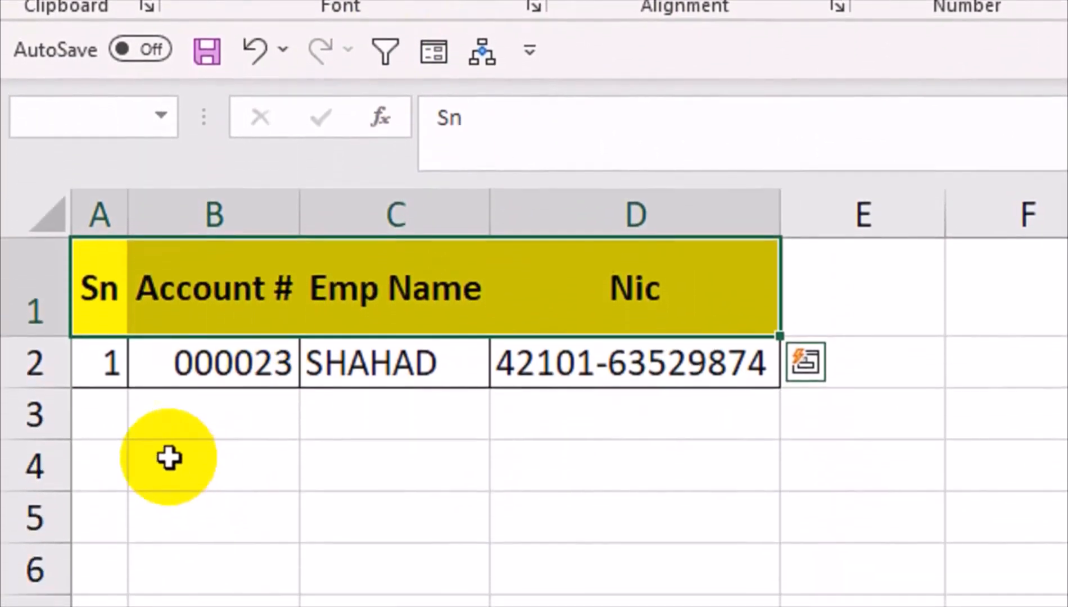
left_click(172, 573)
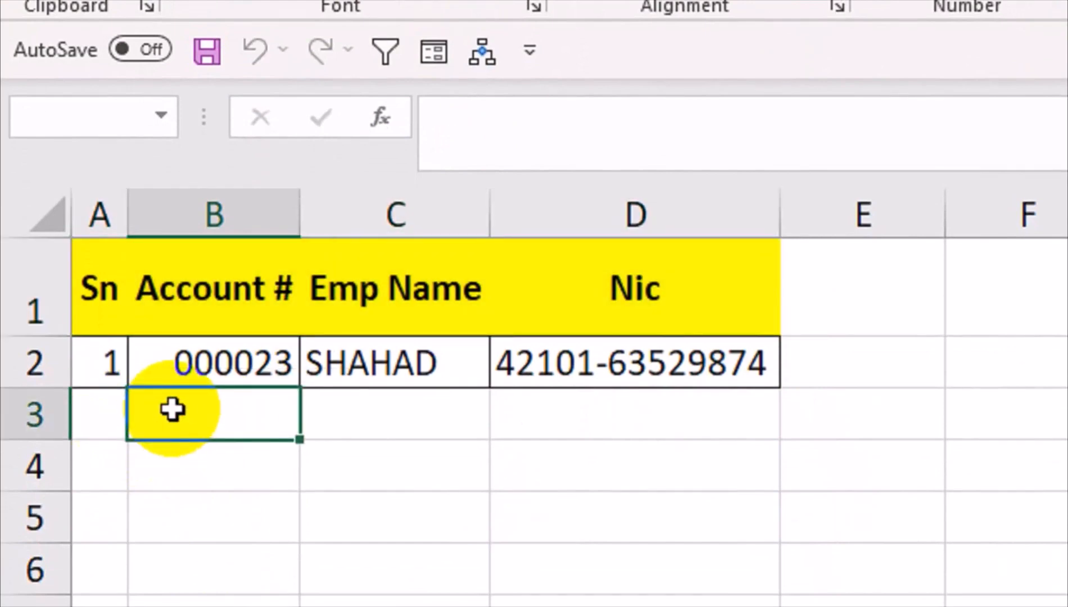
Enter the account number in B3 and correct the first employee's name in C2
type("2654")
key("Return")
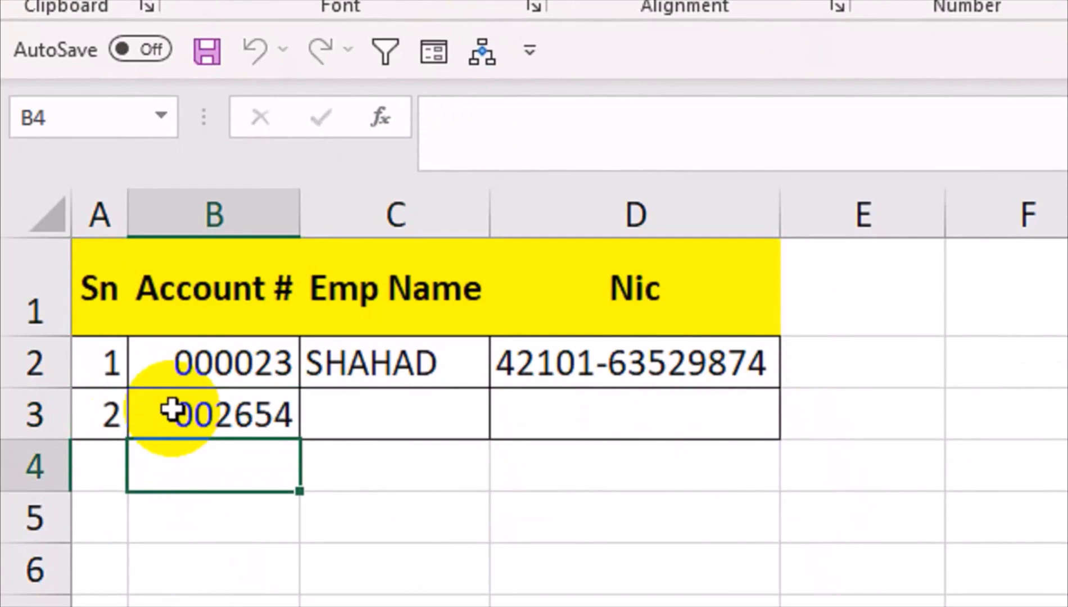
key("Up")
key("Right")
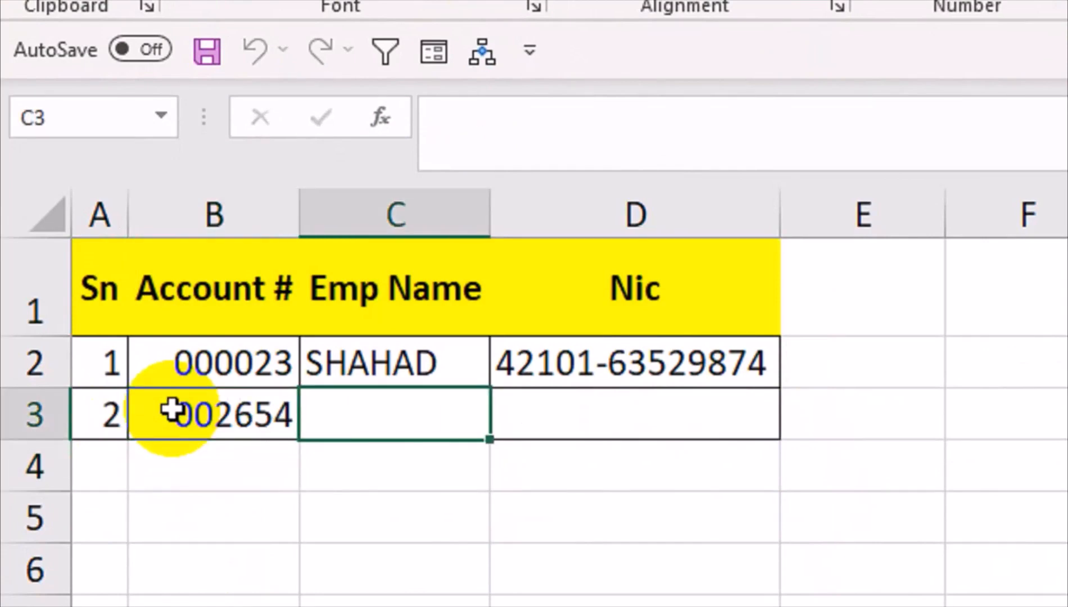
key("Up")
type("SHAR")
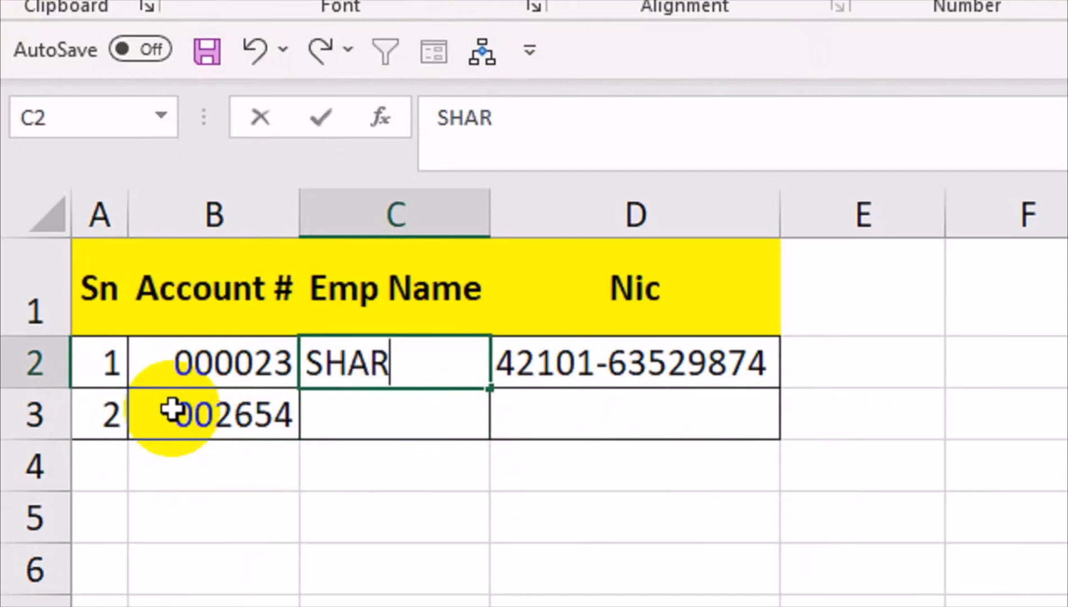
type("MA")
key("Right")
key("Right")
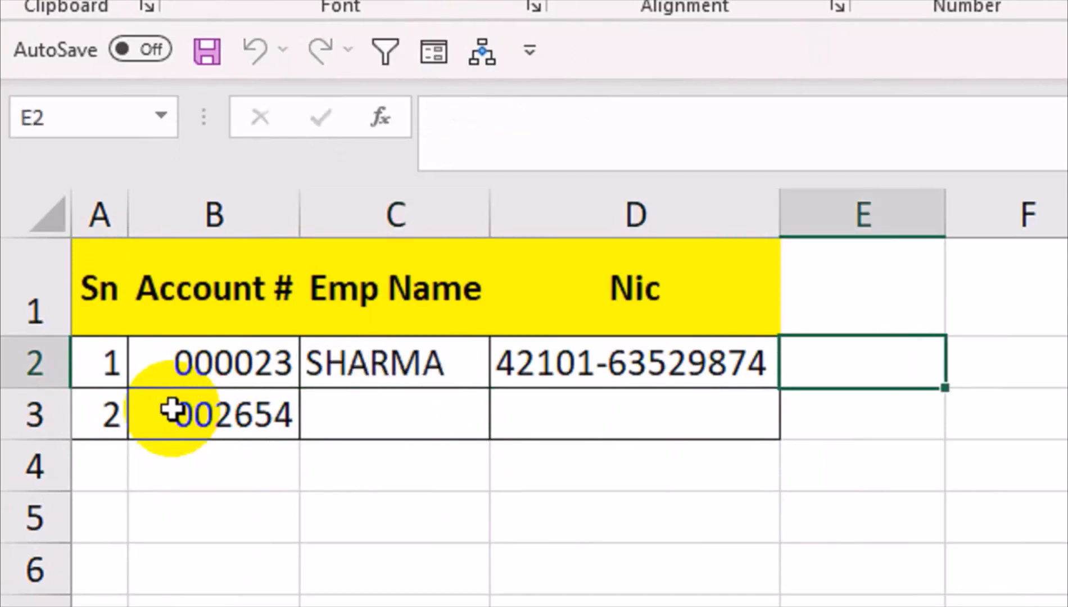
Enter the second employee's name and NIC in C3:D3
key("Left")
key("Left")
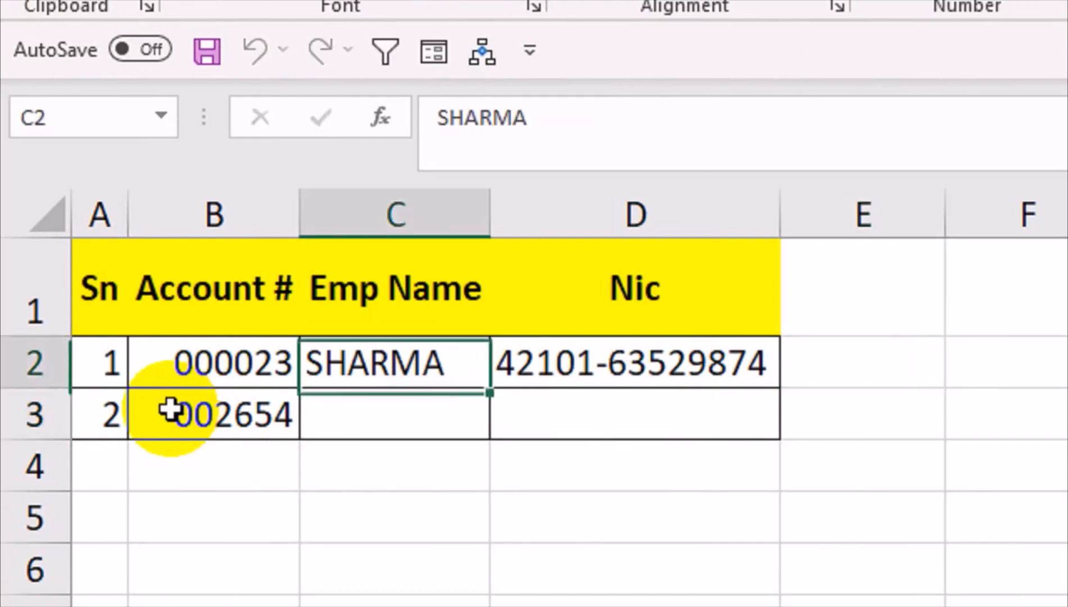
key("Up")
key("Right")
key("Down")
key("Down")
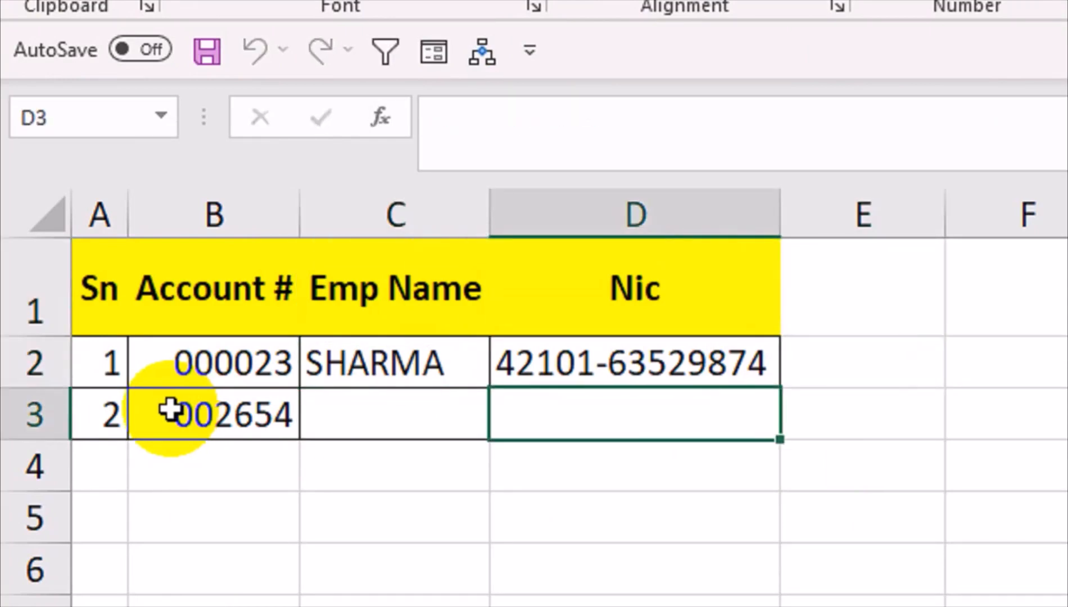
key("Up")
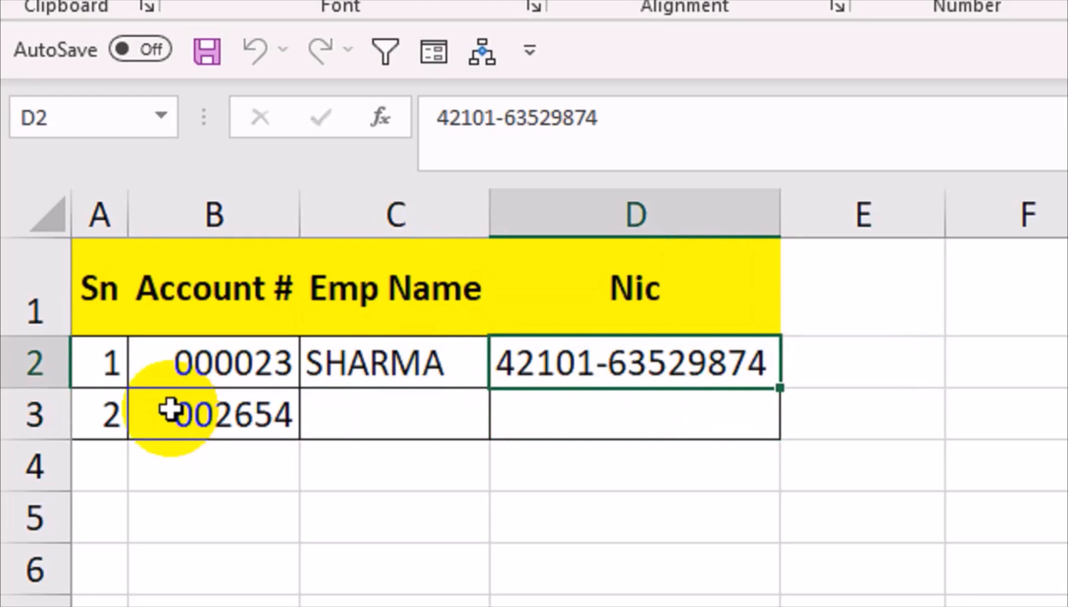
key("Down")
key("Left")
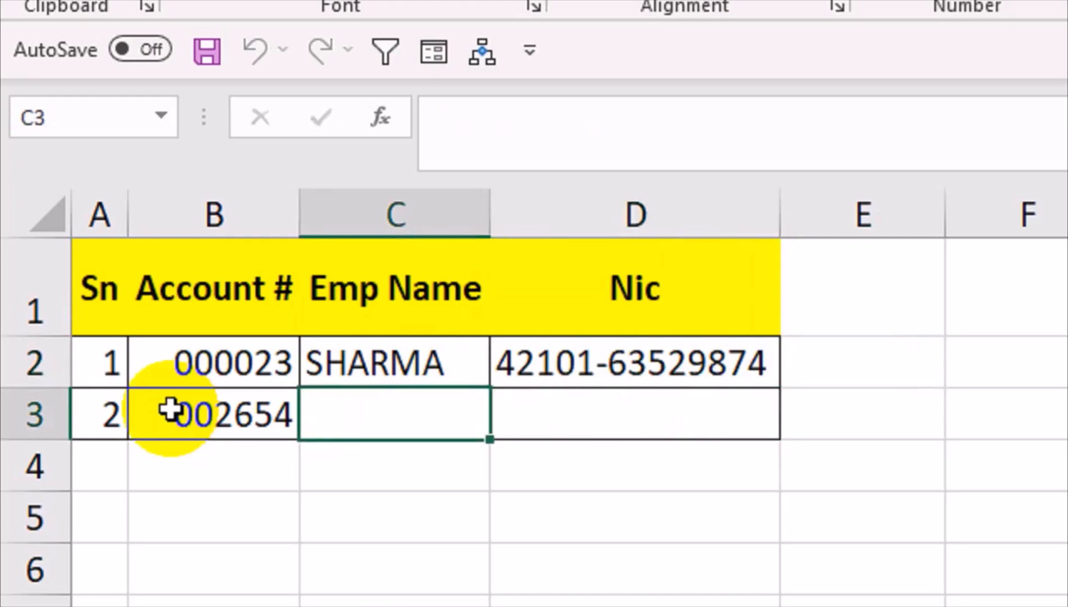
key("Tab")
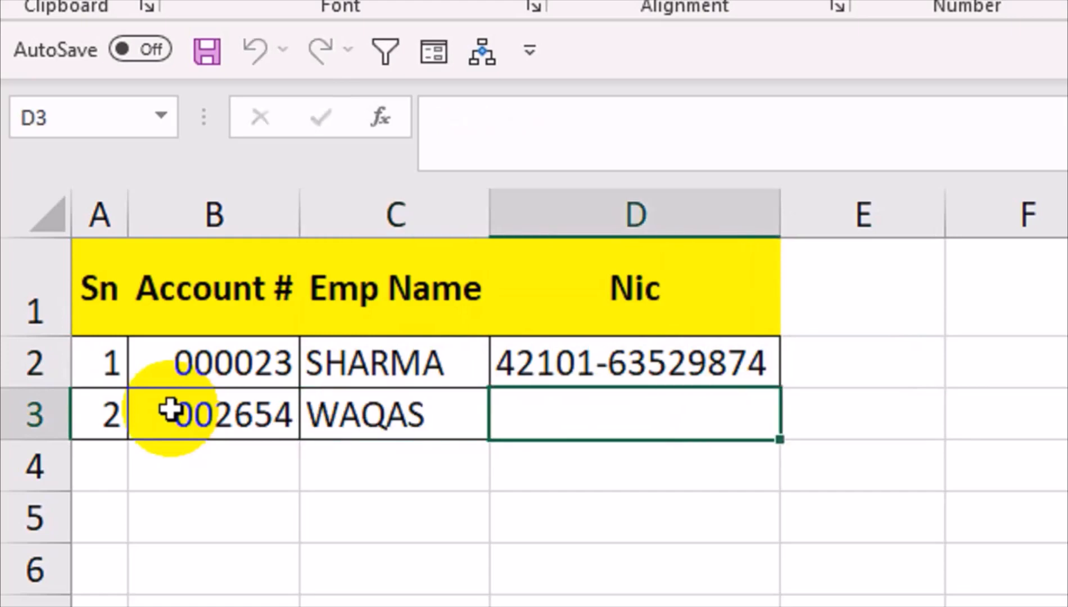
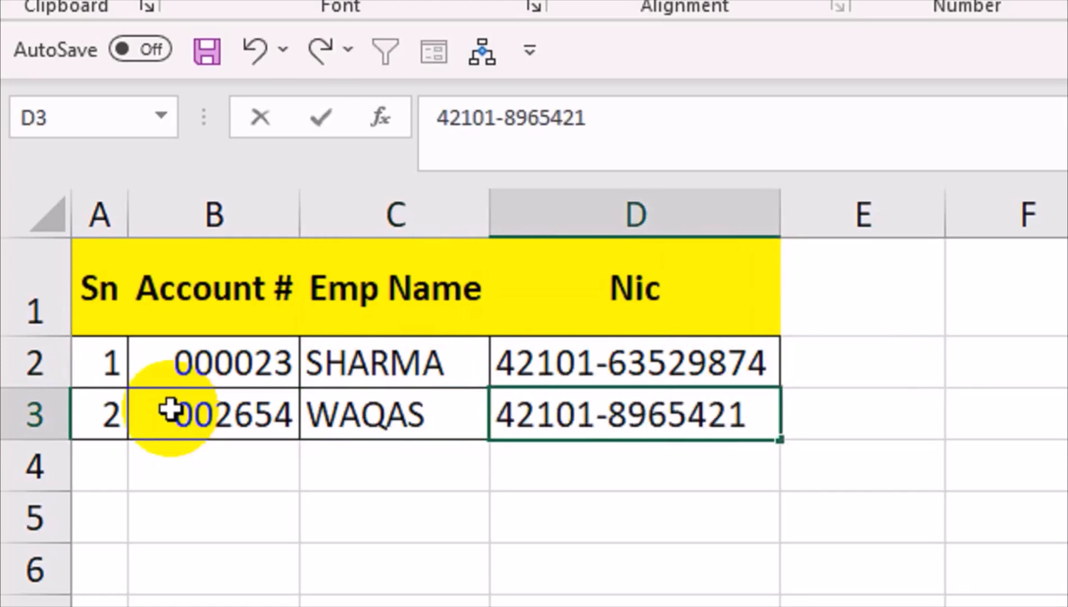
key("BackSpace")
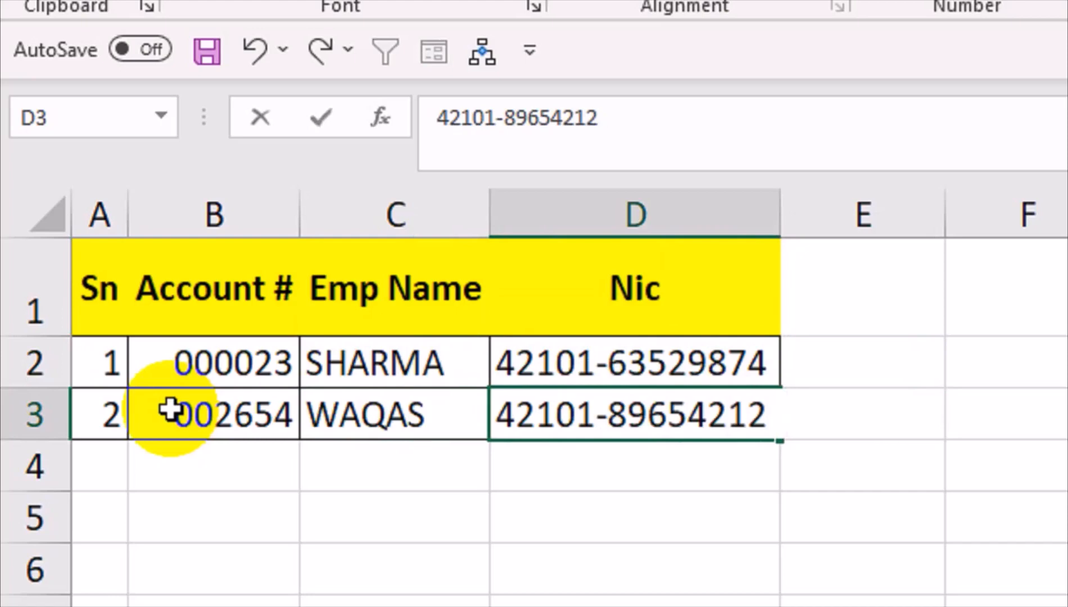
key("Return")
Add row 4 with an account number, employee name and NIC
key("Left")
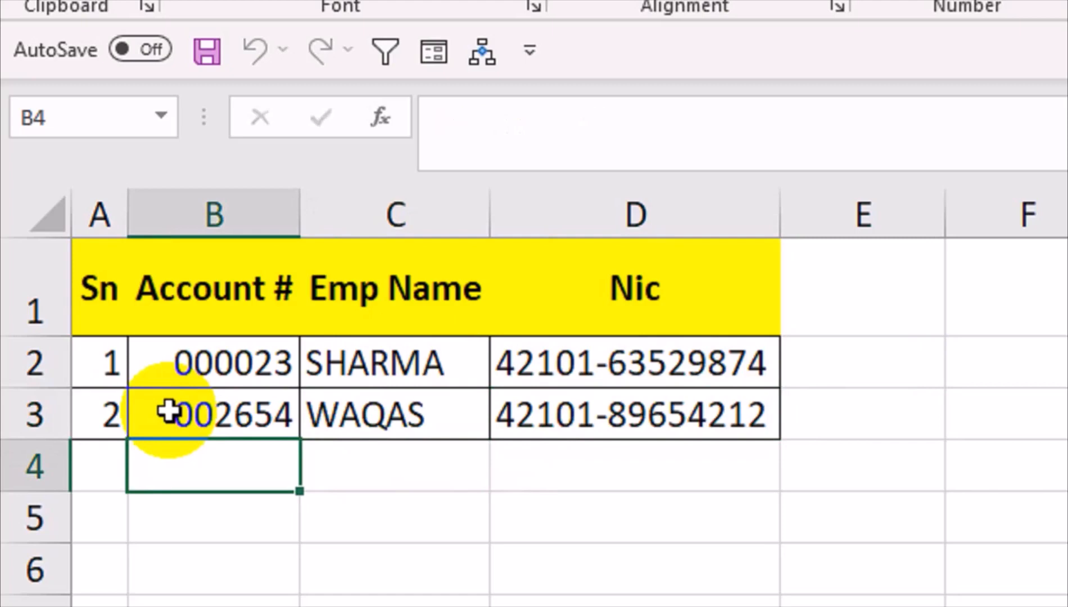
type("5256")
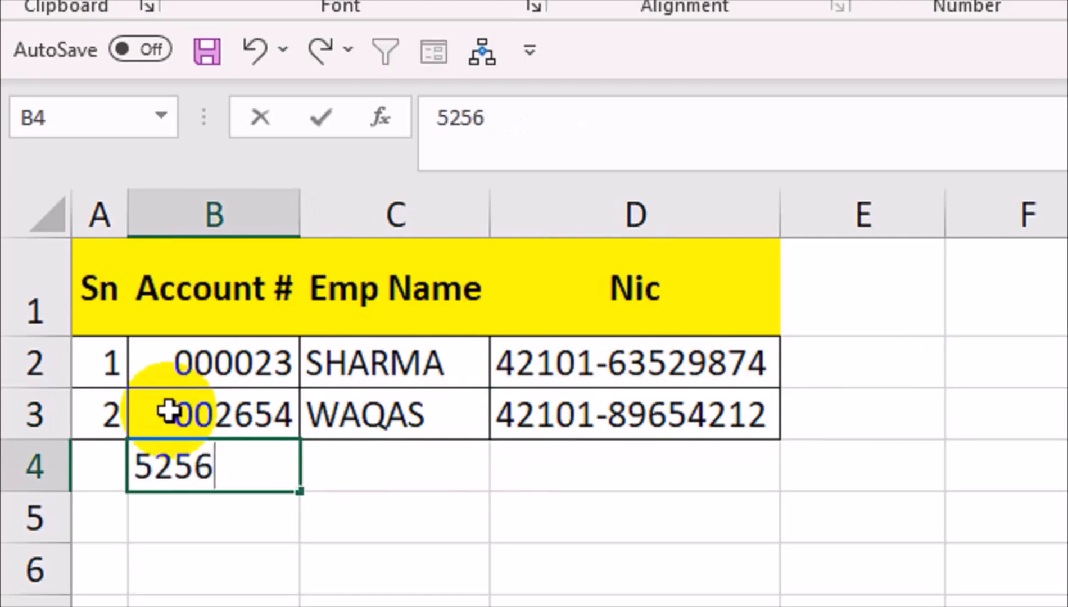
key("Tab")
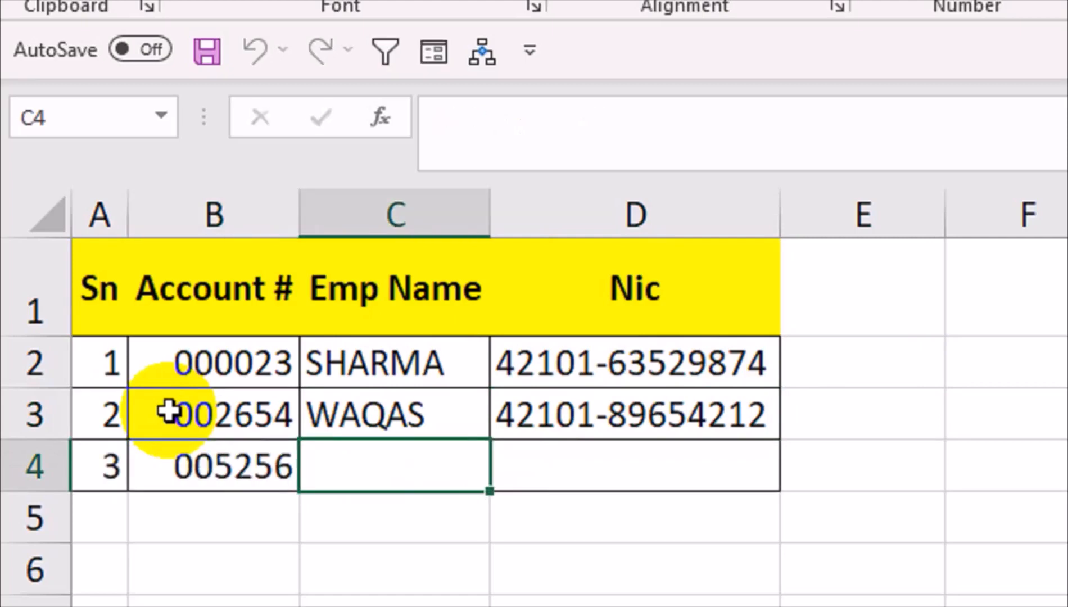
type("REHAN")
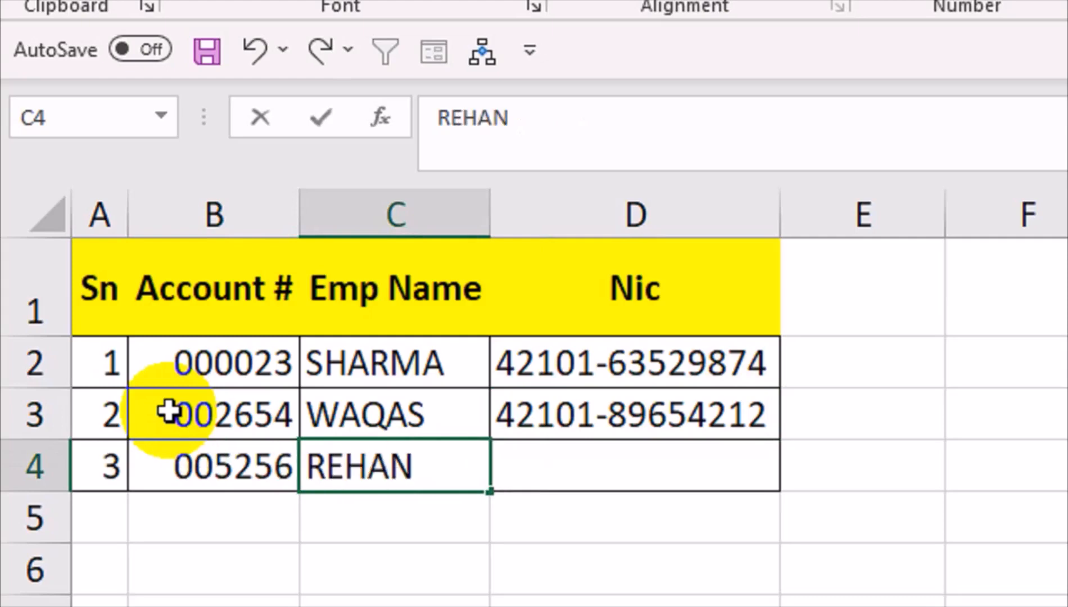
key("Tab")
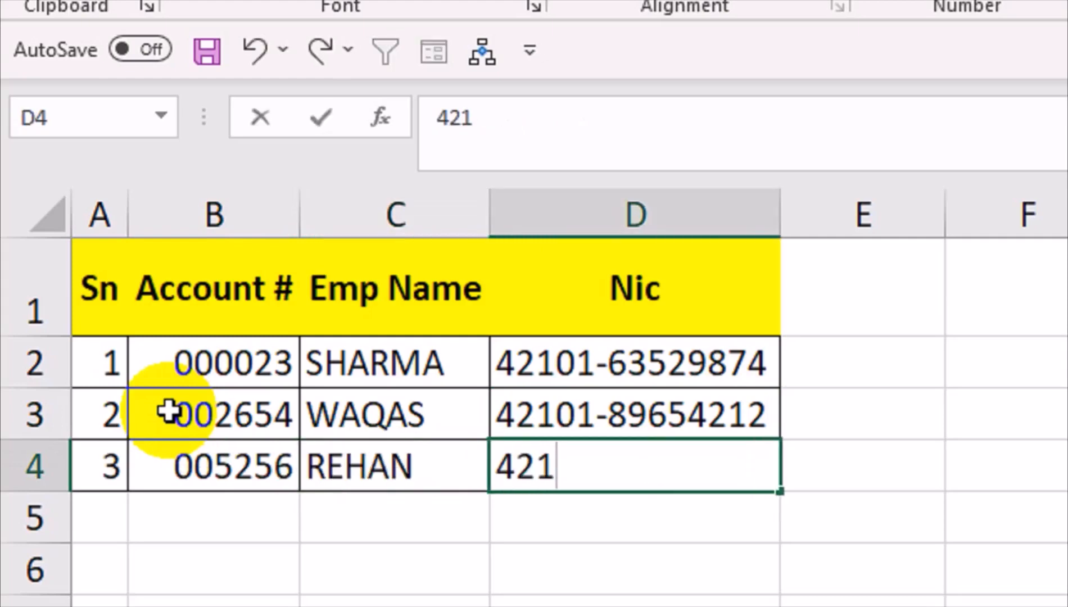
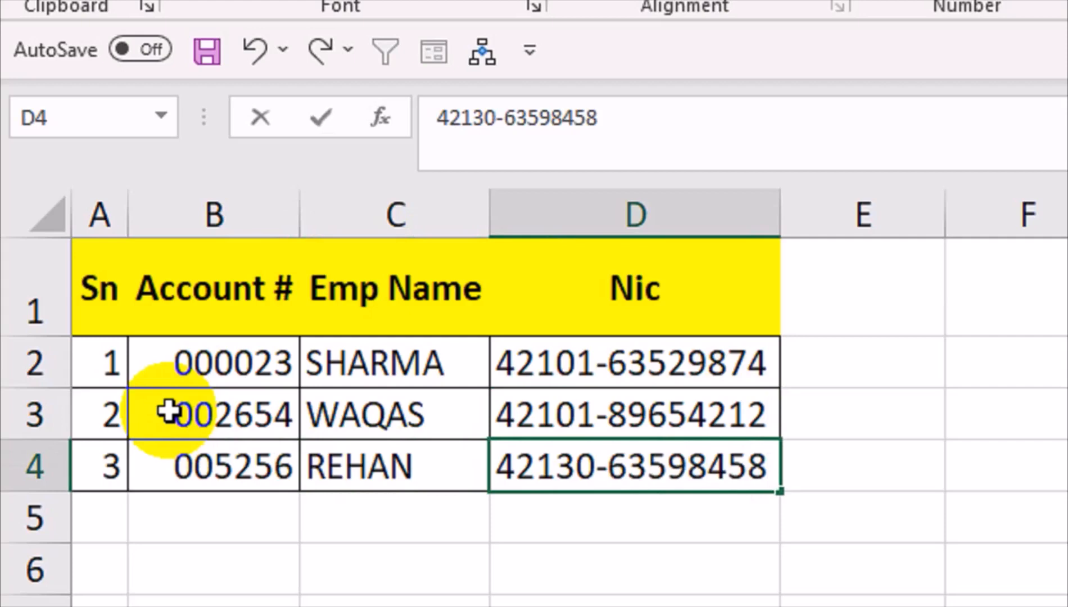
key("Return")
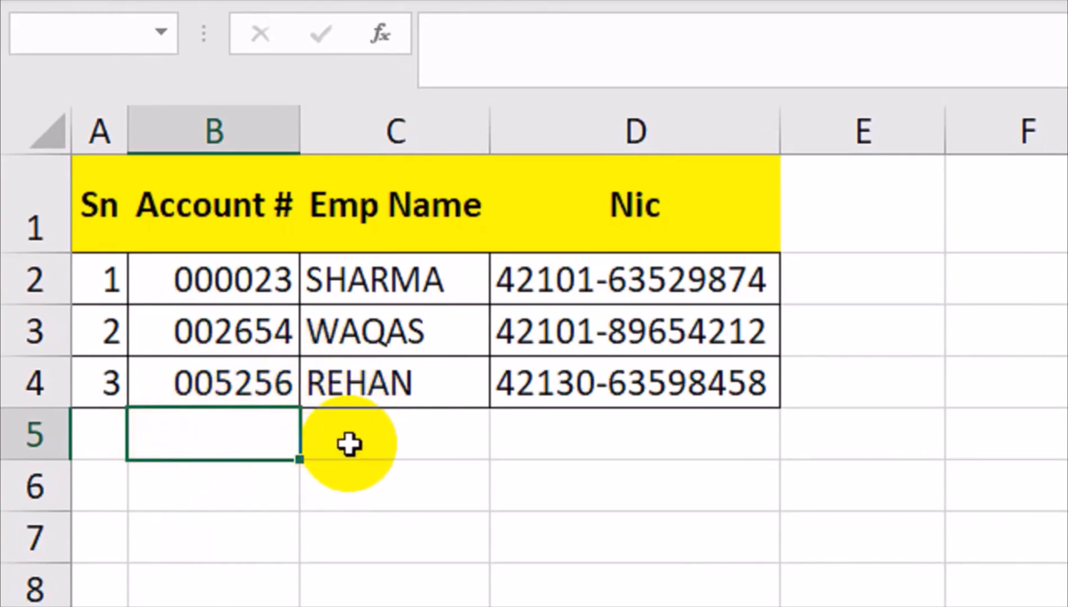
Fill row 5 with an account number in B5, the employee's full name in C5, and NIC in D5
type("1236")
key("Return")
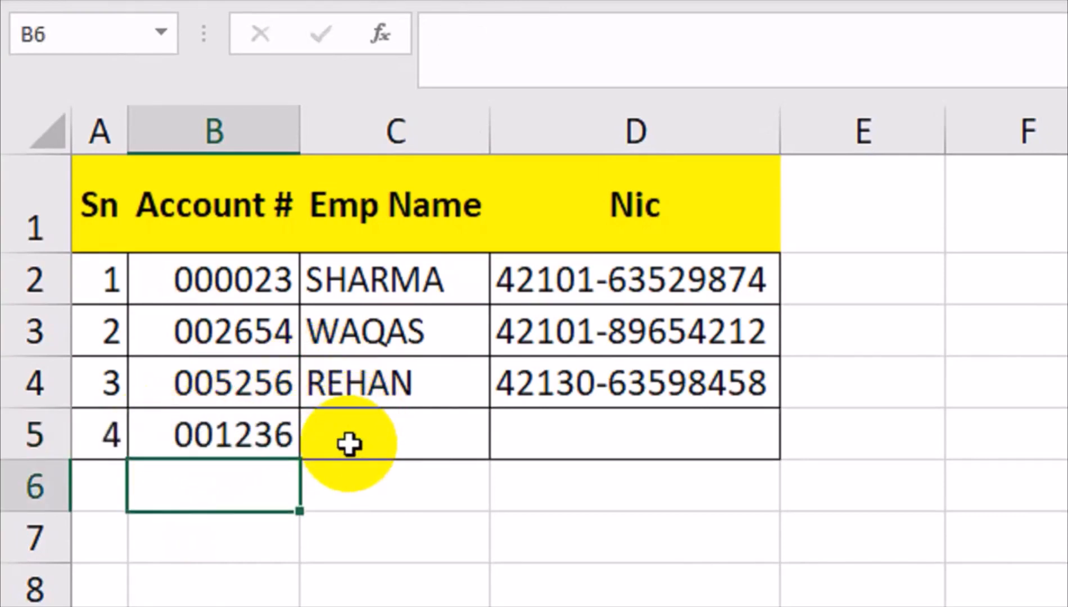
key("Up")
left_click(349, 444)
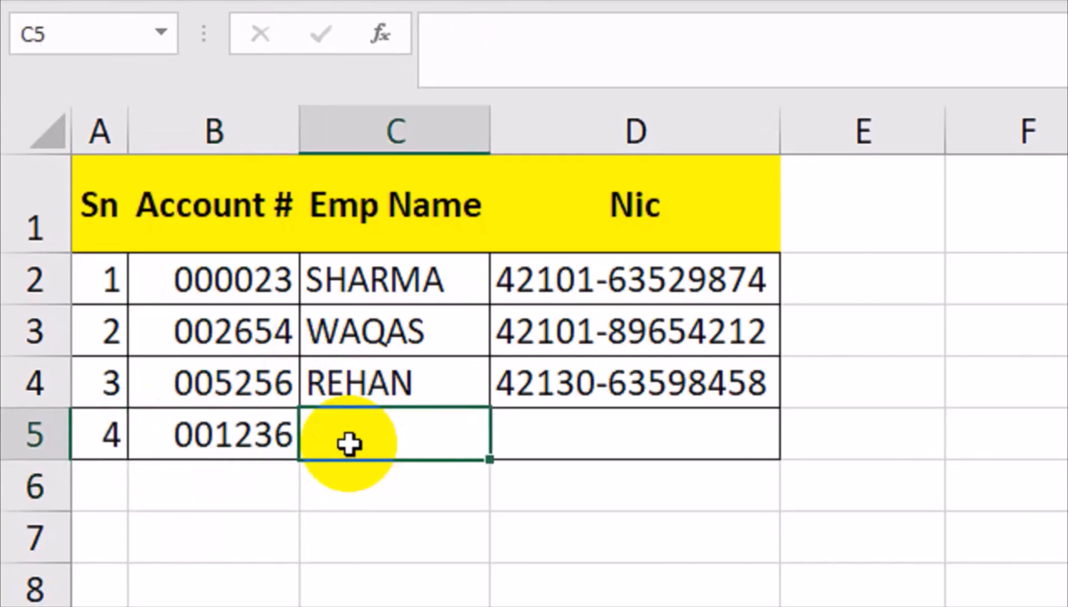
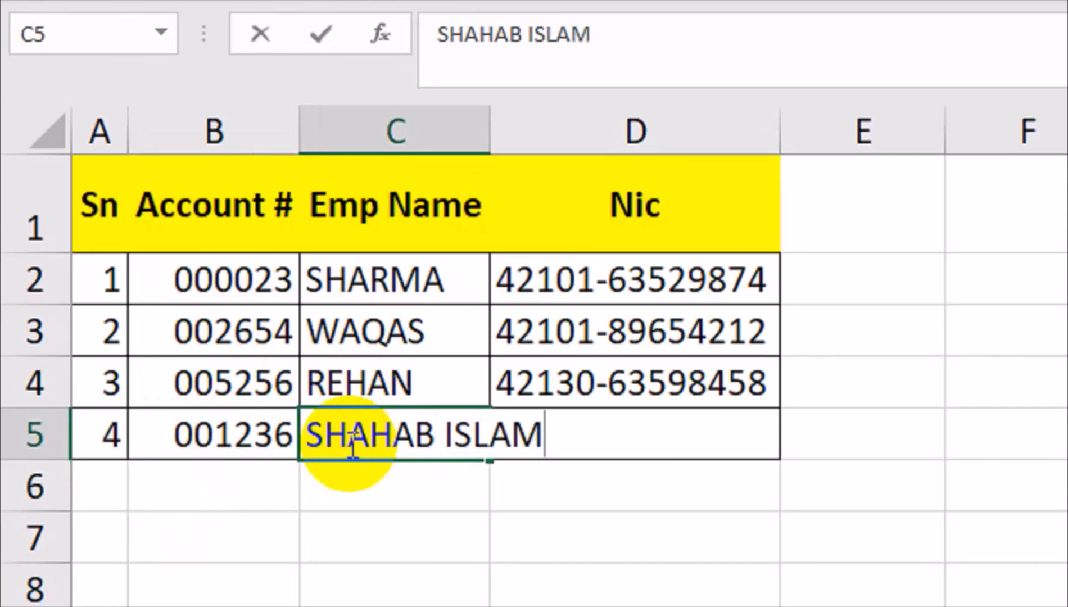
key("Tab")
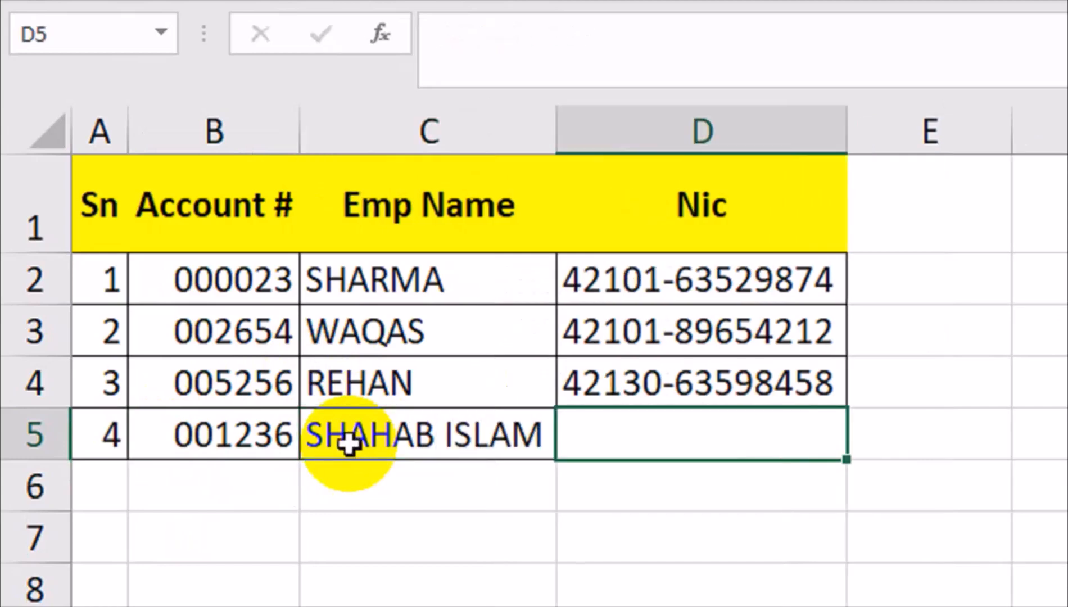
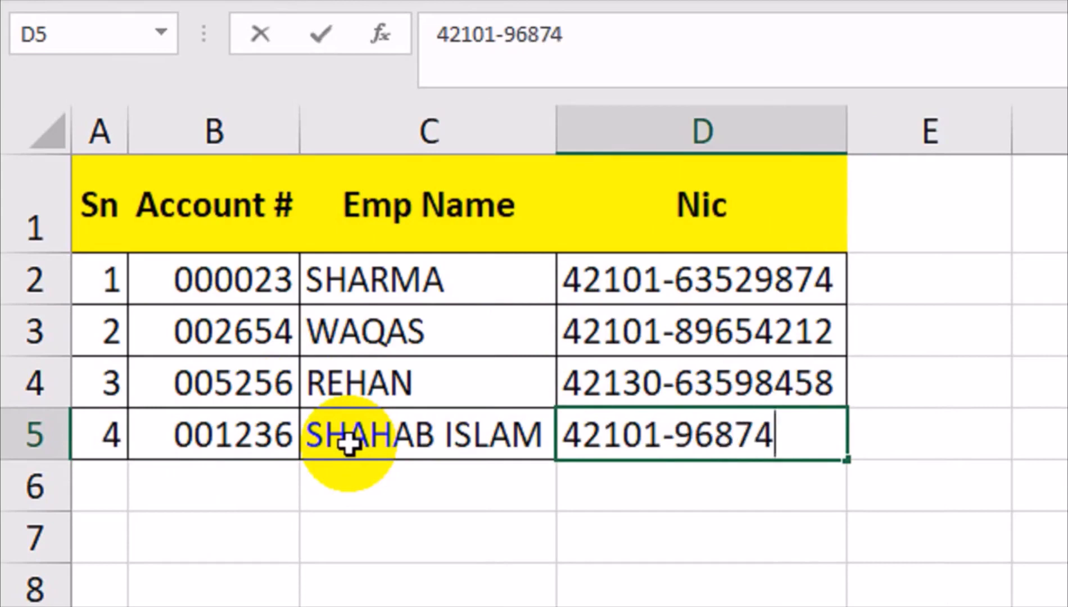
key("Return")
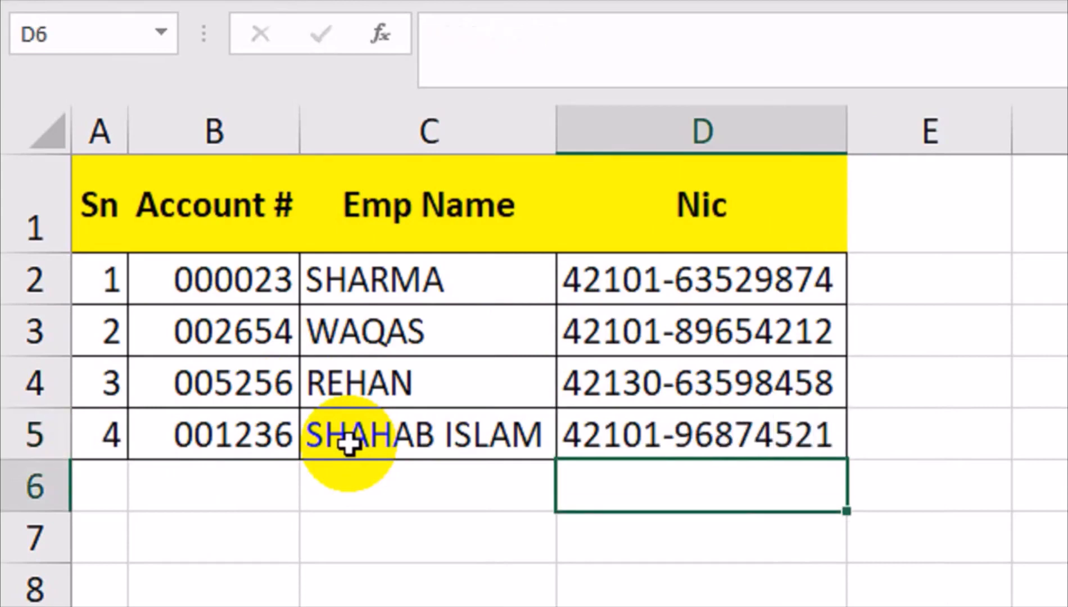
key("Left")
key("Left")
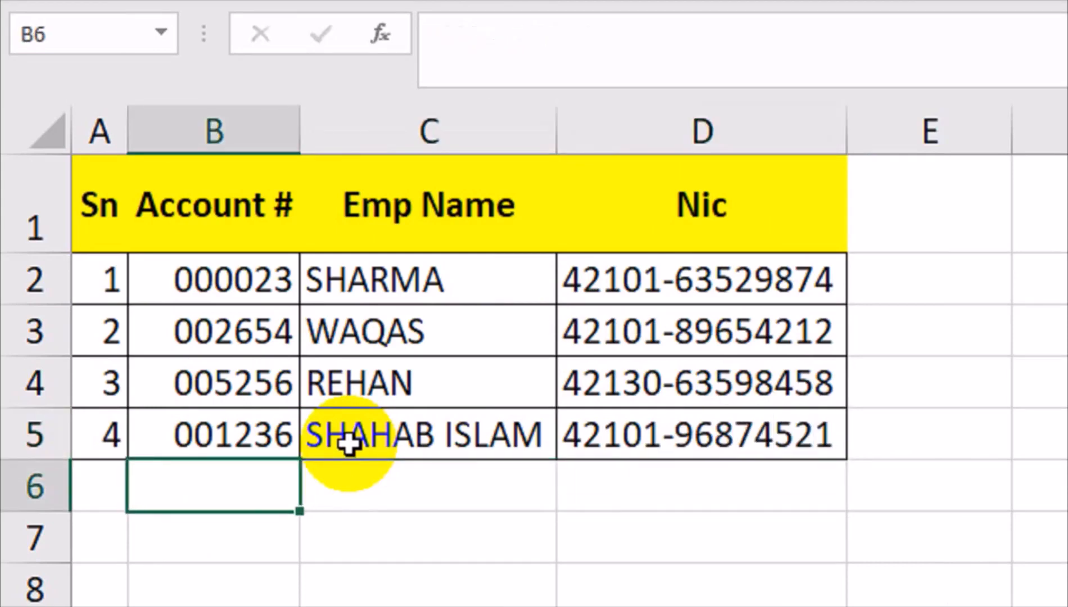